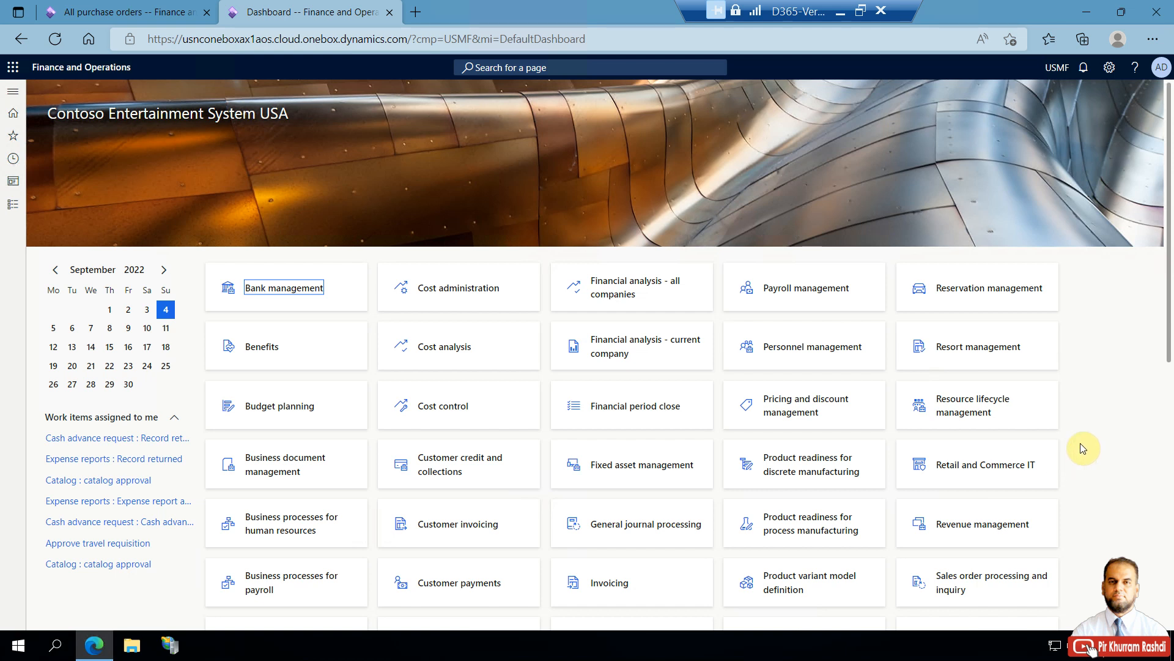
Open the Fixed assets parameters and collapse the General section to look at the purchase order settings
click(15, 205)
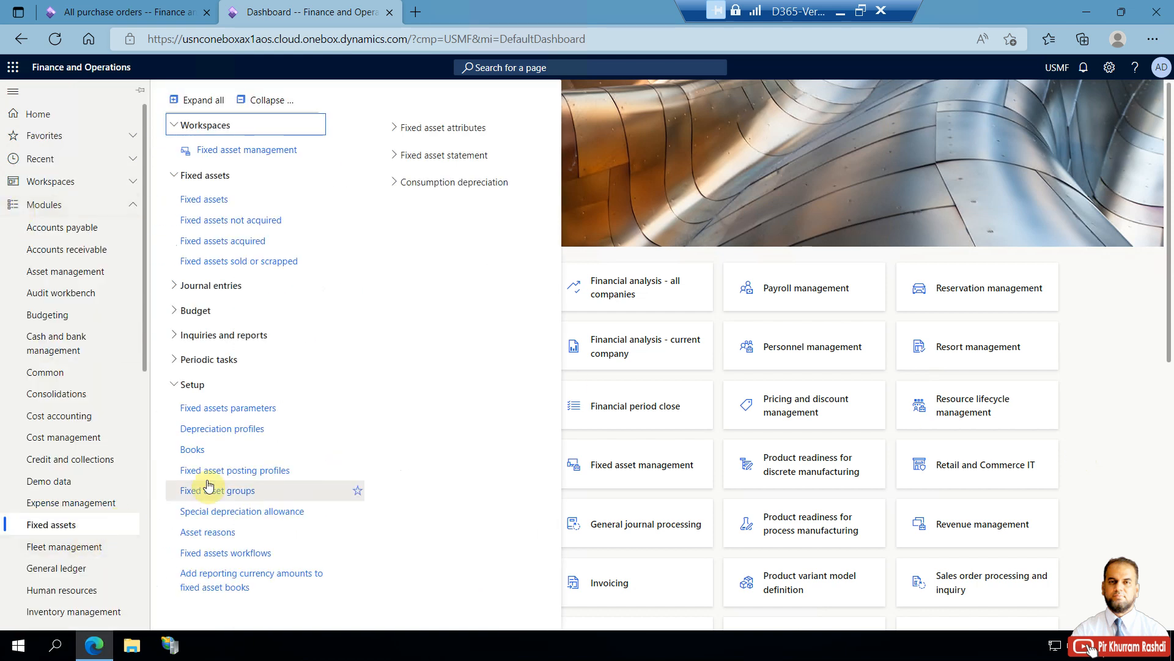
click(257, 410)
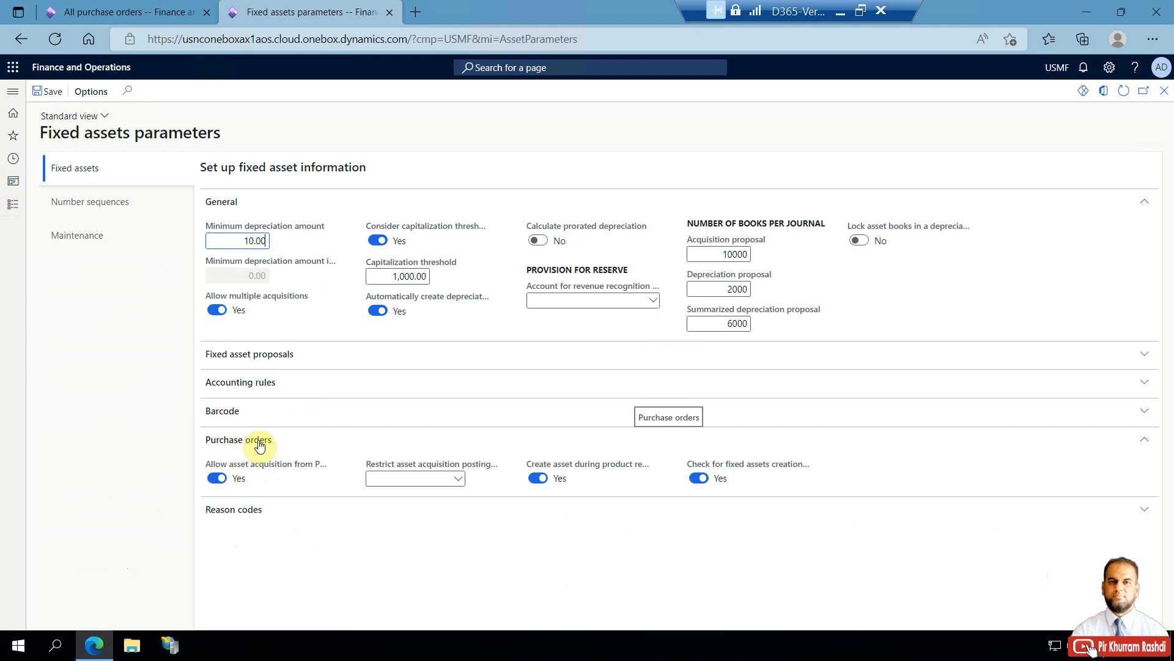
click(281, 208)
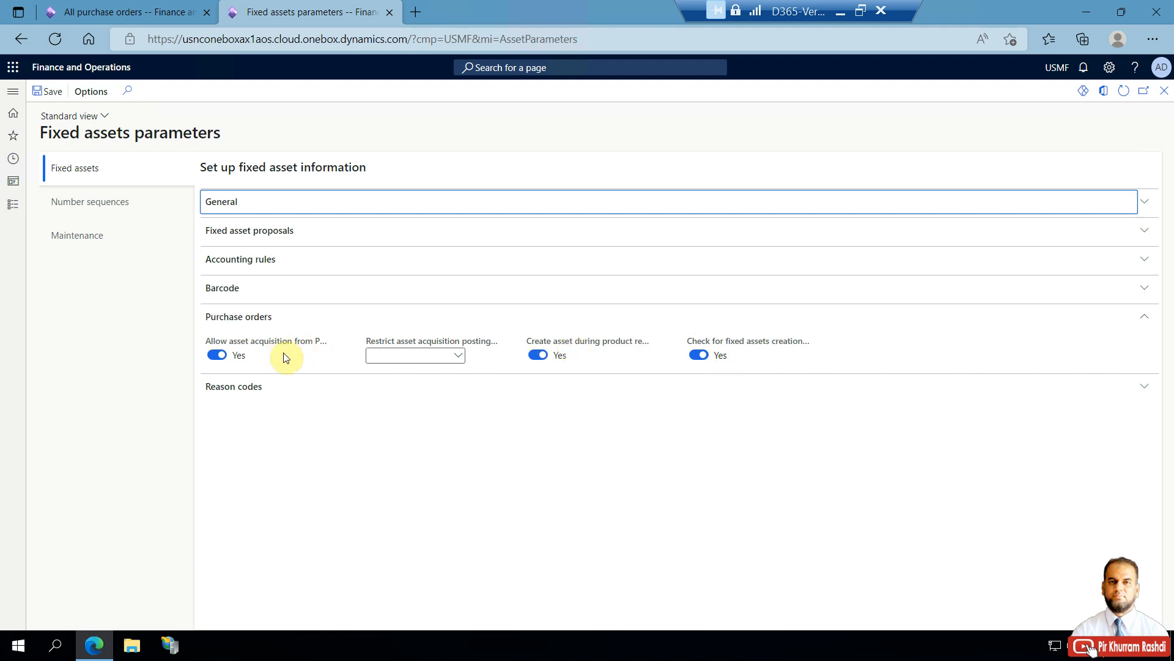
Open the fixed asset posting profiles and look over the Acquisition ledger accounts of profile ALL
click(9, 211)
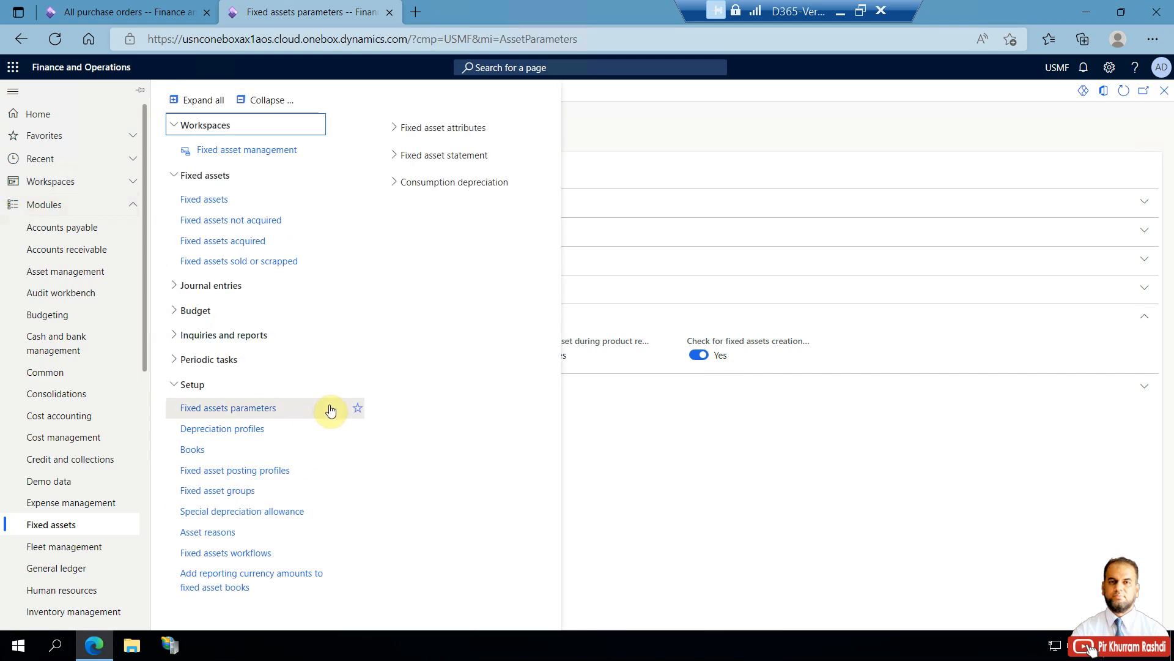
click(281, 471)
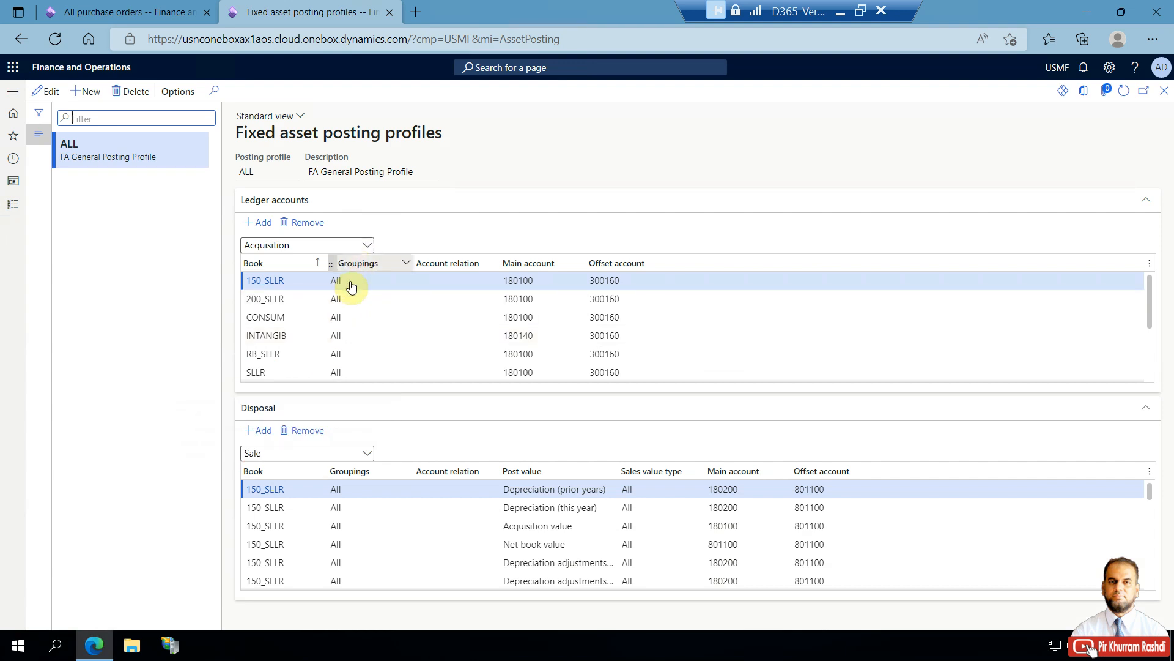
mouse_move(1152, 298)
mouse_down()
mouse_move(1150, 360)
mouse_move(1148, 310)
mouse_up()
click(353, 285)
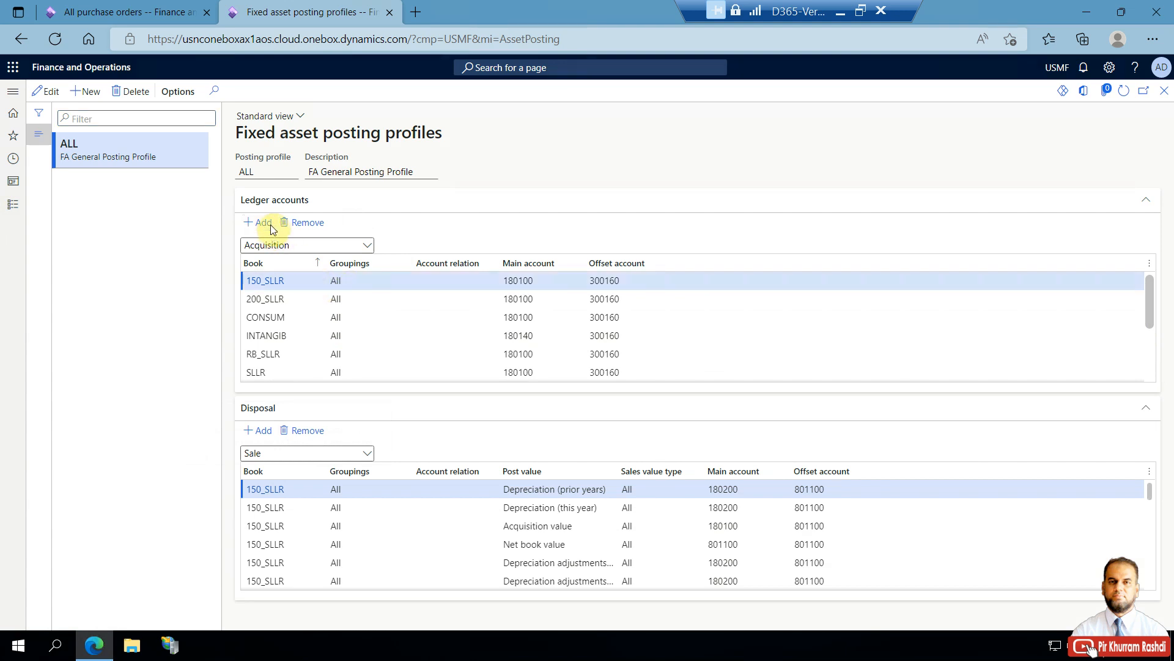
Add an Acquisition ledger account line to posting profile ALL for book SLSL
click(270, 228)
click(336, 281)
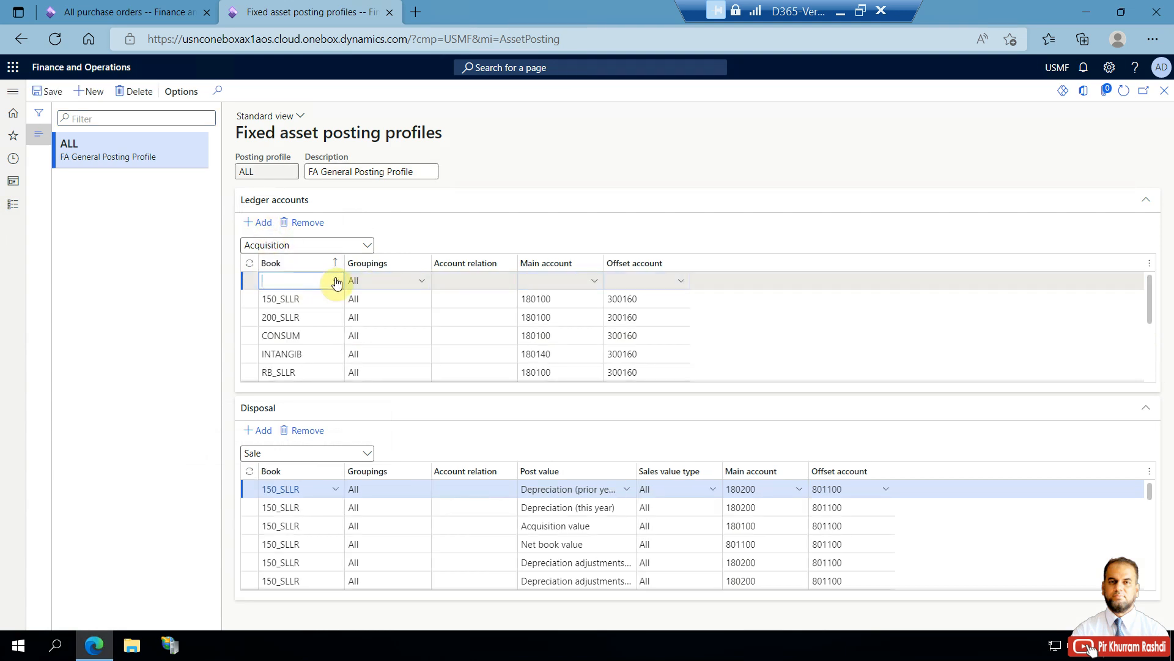
click(335, 281)
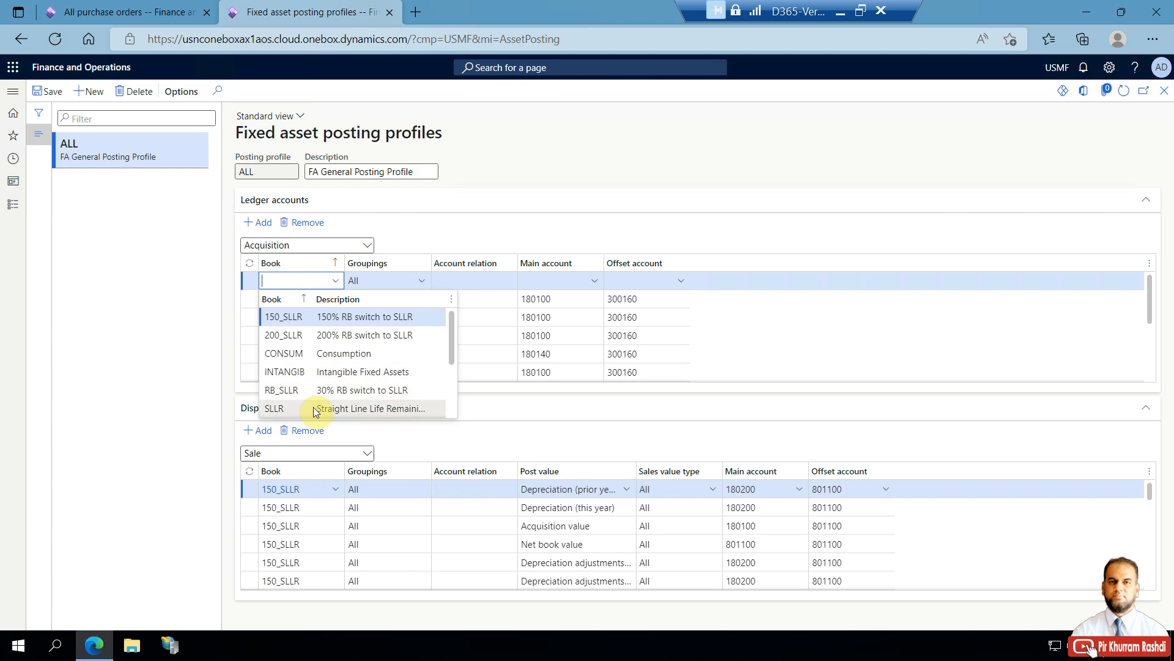
scroll(446, 367, down, 2)
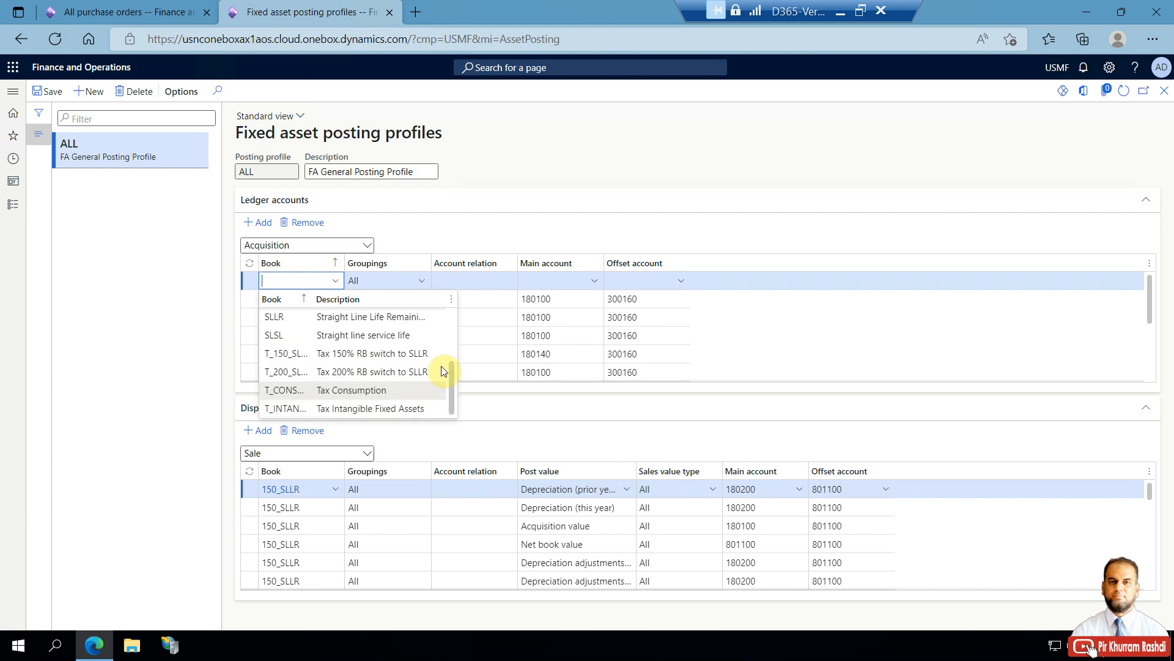
click(392, 335)
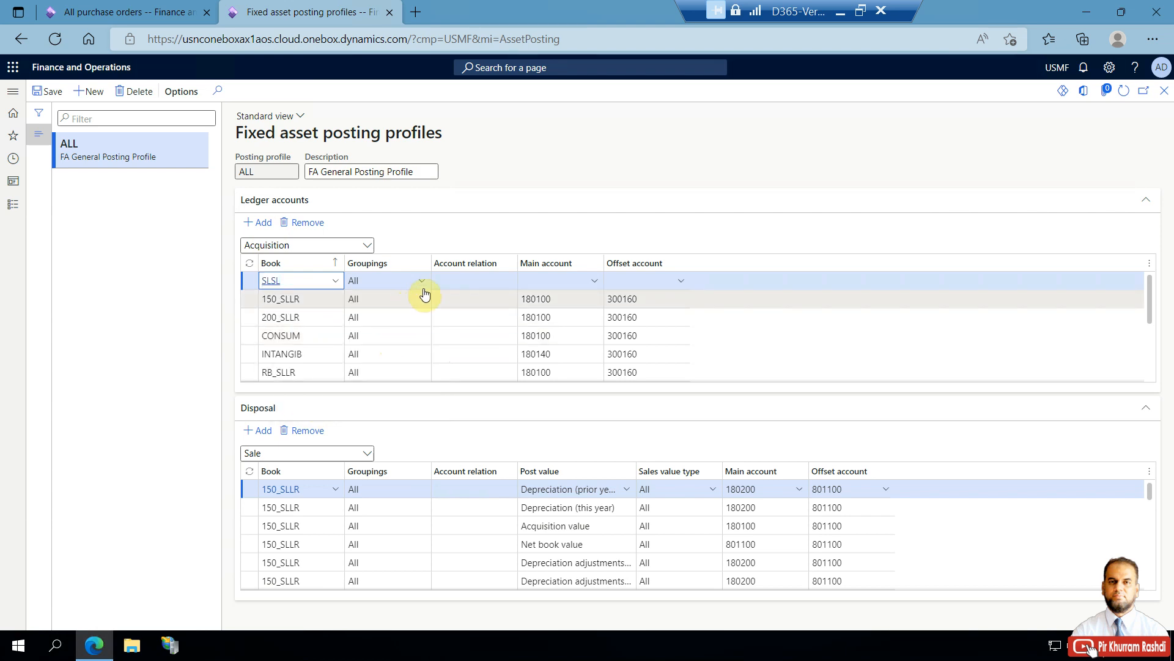
Set the SLSL acquisition line's main account to 180100 and its offset account to 300160
click(557, 278)
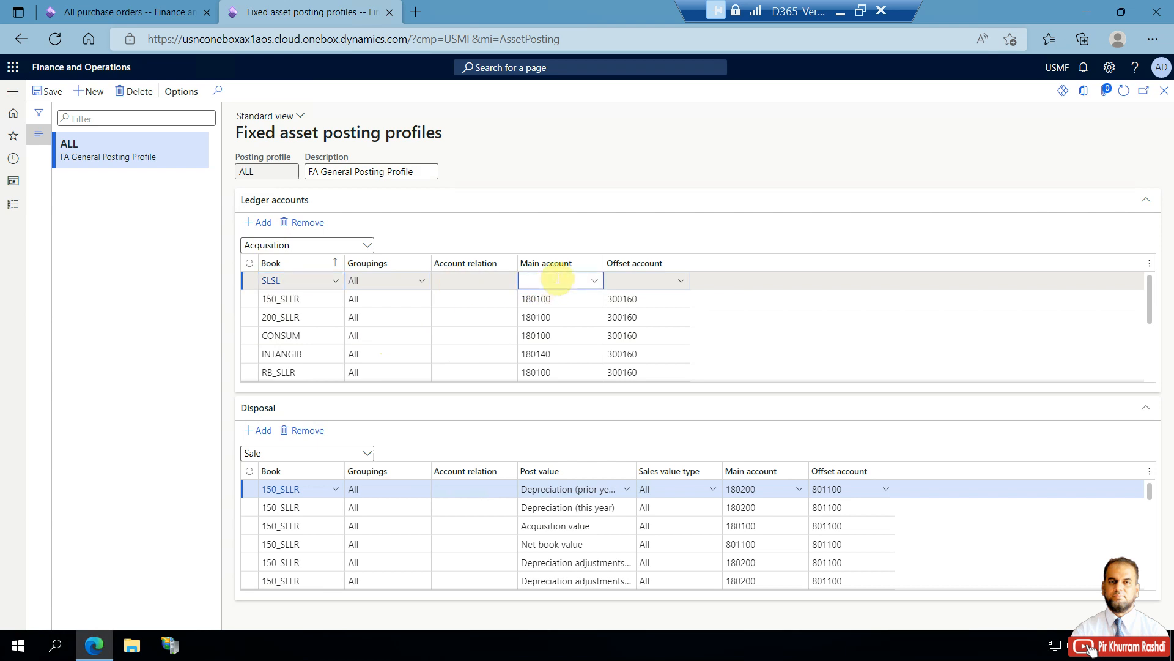
click(596, 282)
text(18)
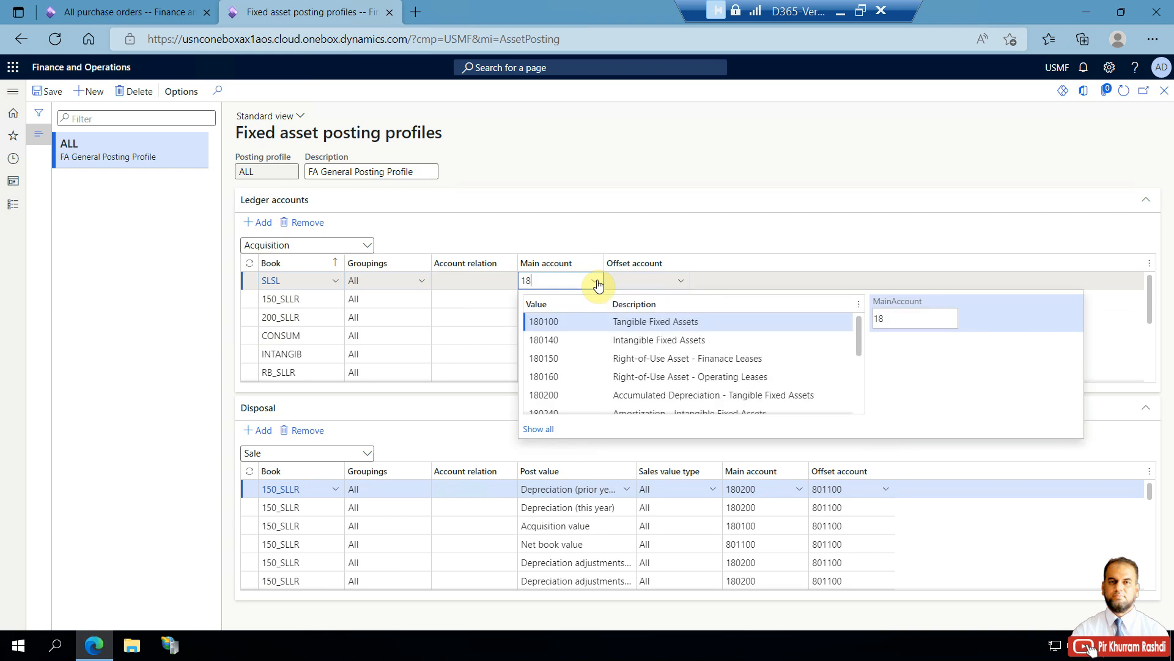
click(553, 321)
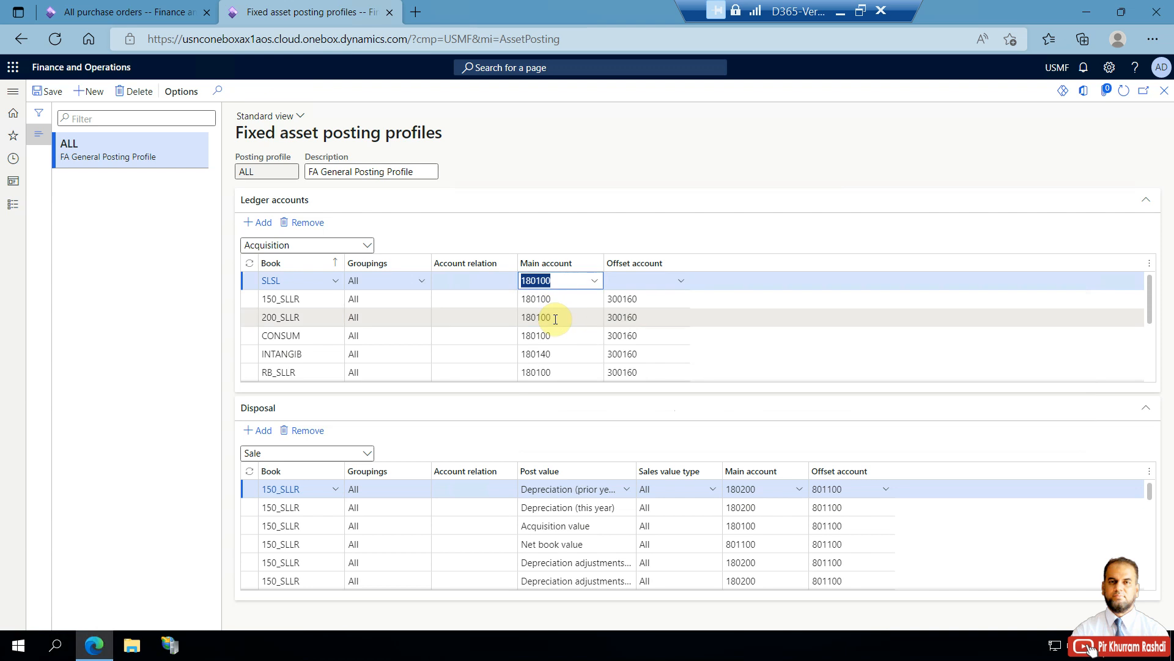
click(630, 282)
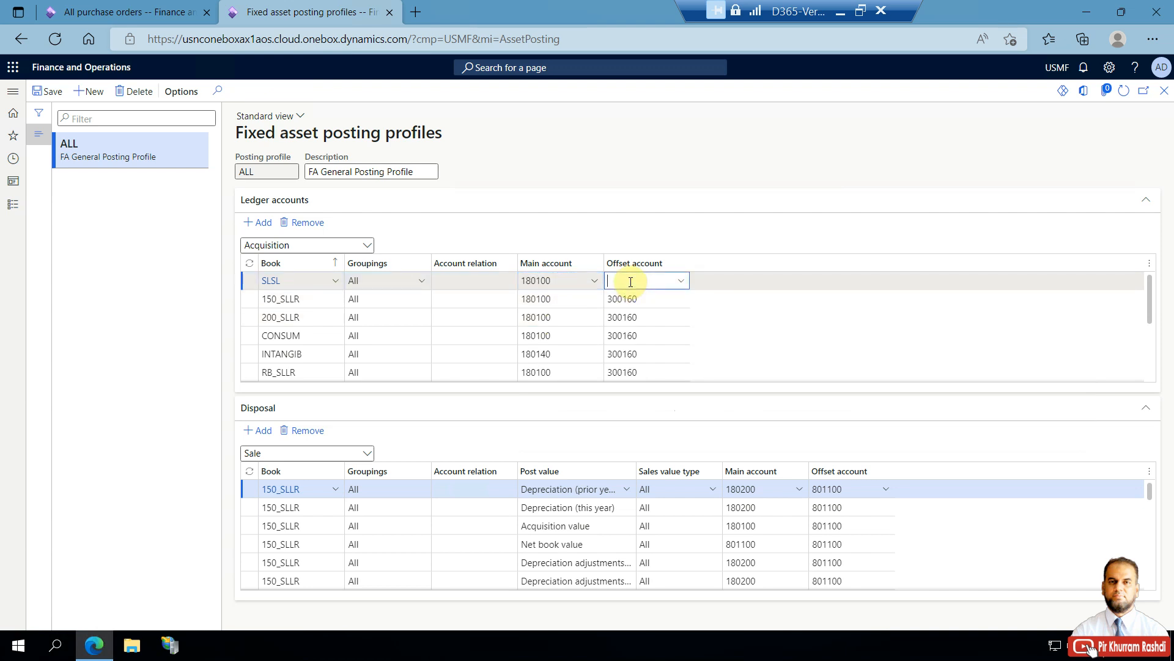
text(300160)
Set the SLSL line's grouping to Group and its account relation to the COMP fixed asset group
click(471, 277)
click(420, 282)
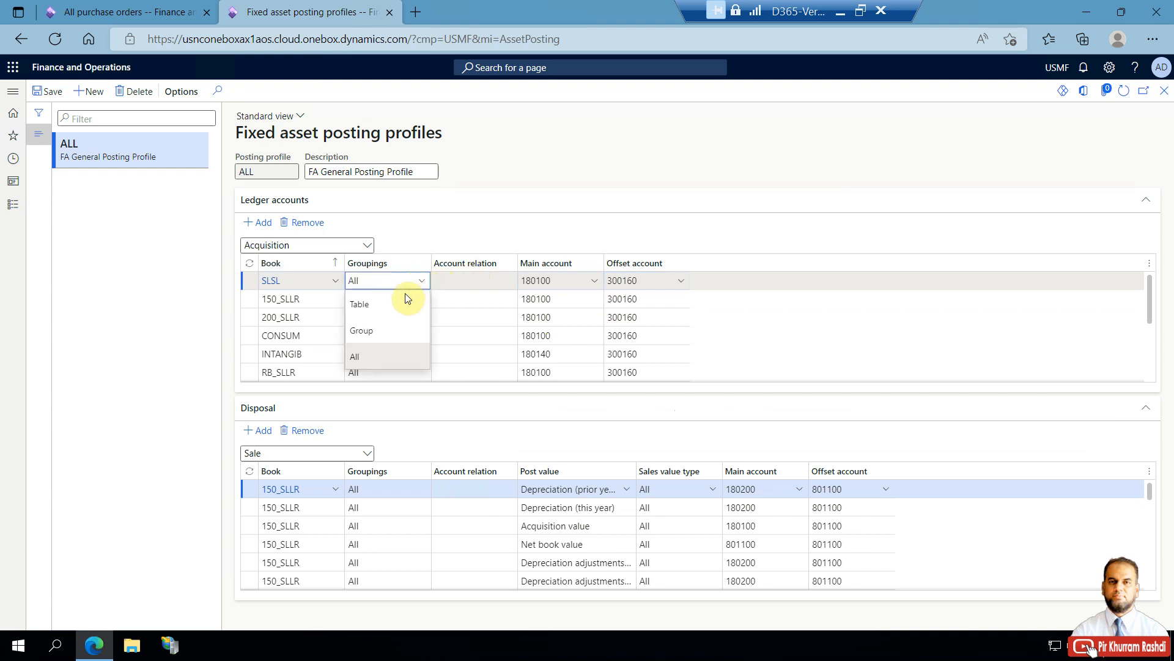
click(394, 328)
click(472, 280)
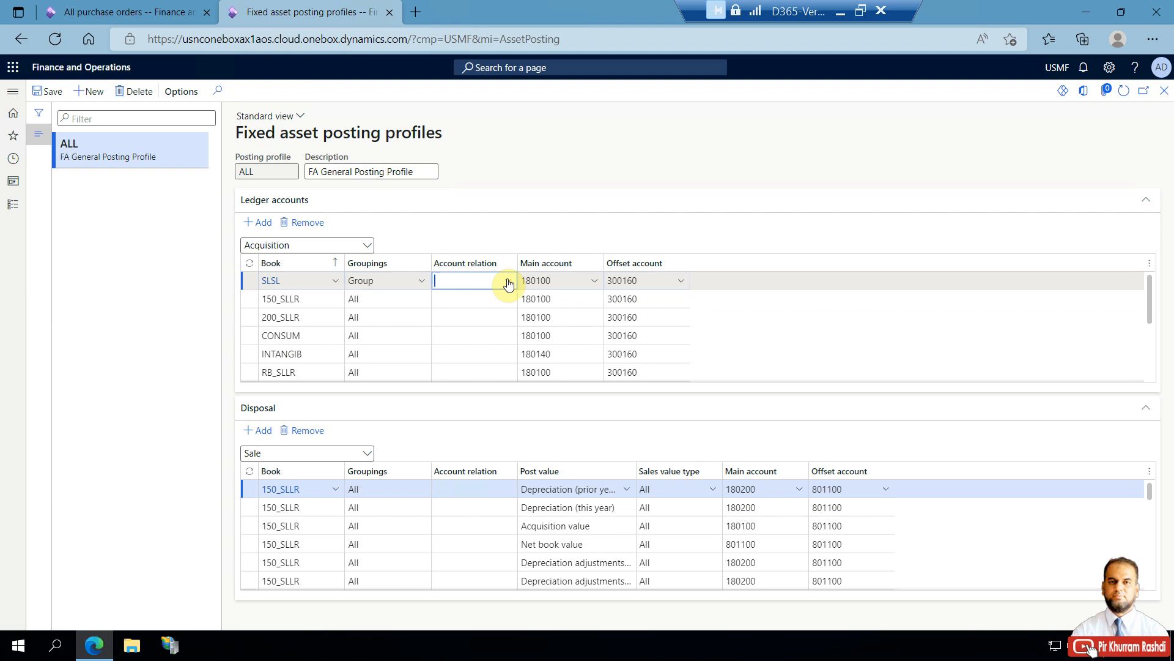
click(508, 282)
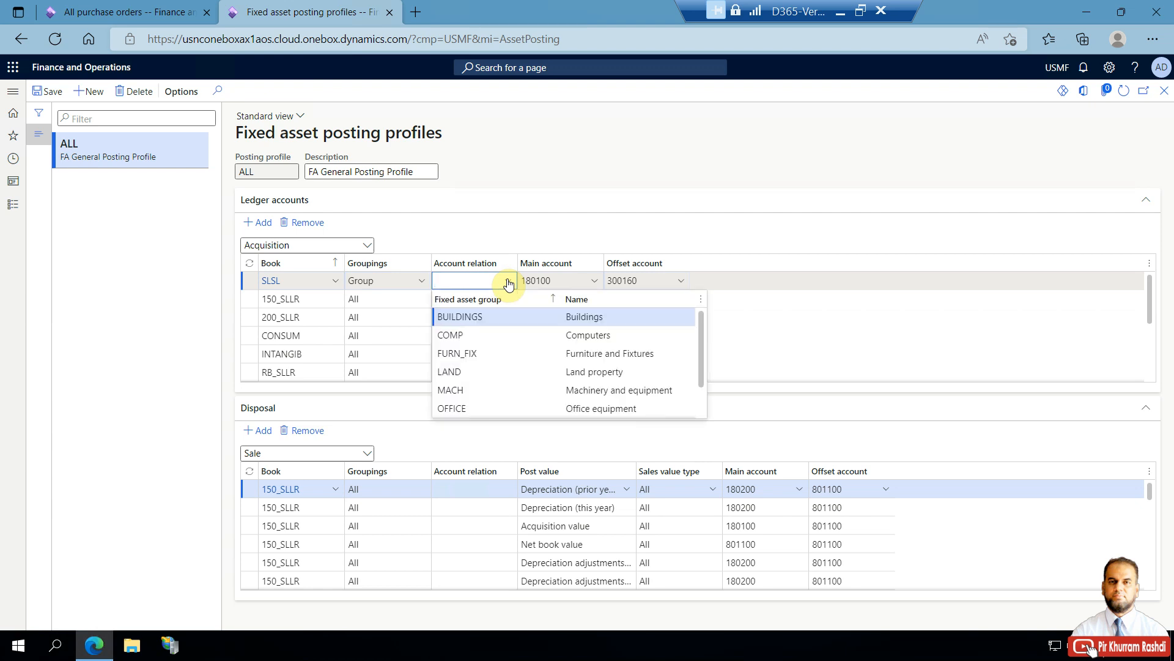
click(479, 336)
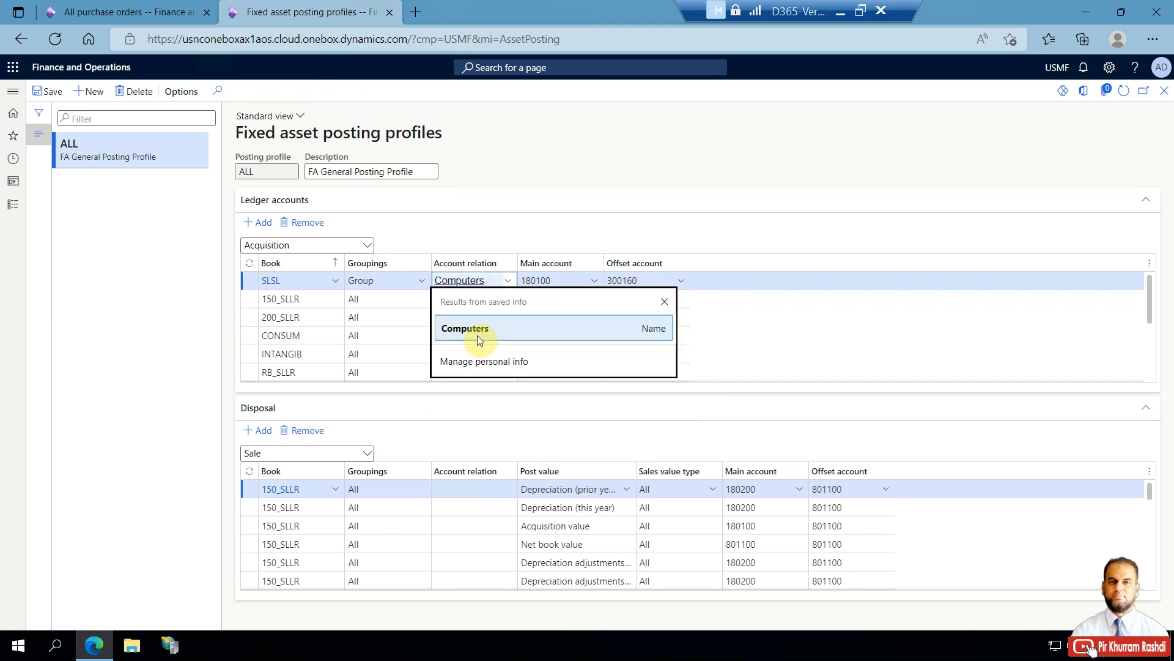
Review the available grouping options on the SLSL acquisition line, and close the posting profiles page
click(390, 287)
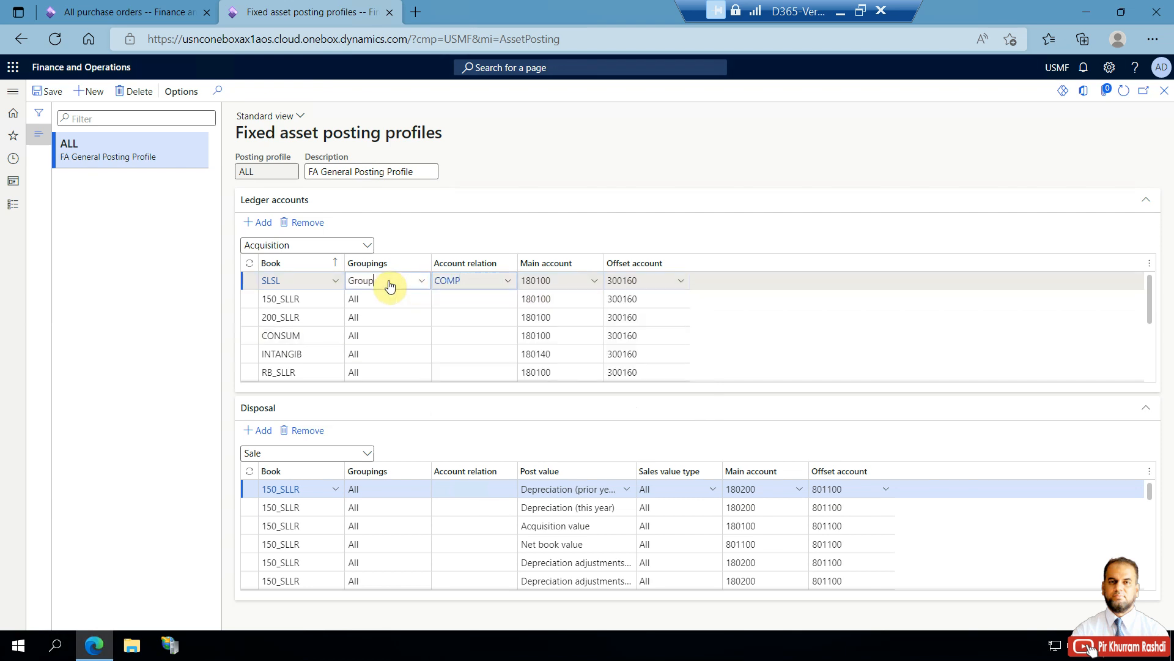
click(421, 281)
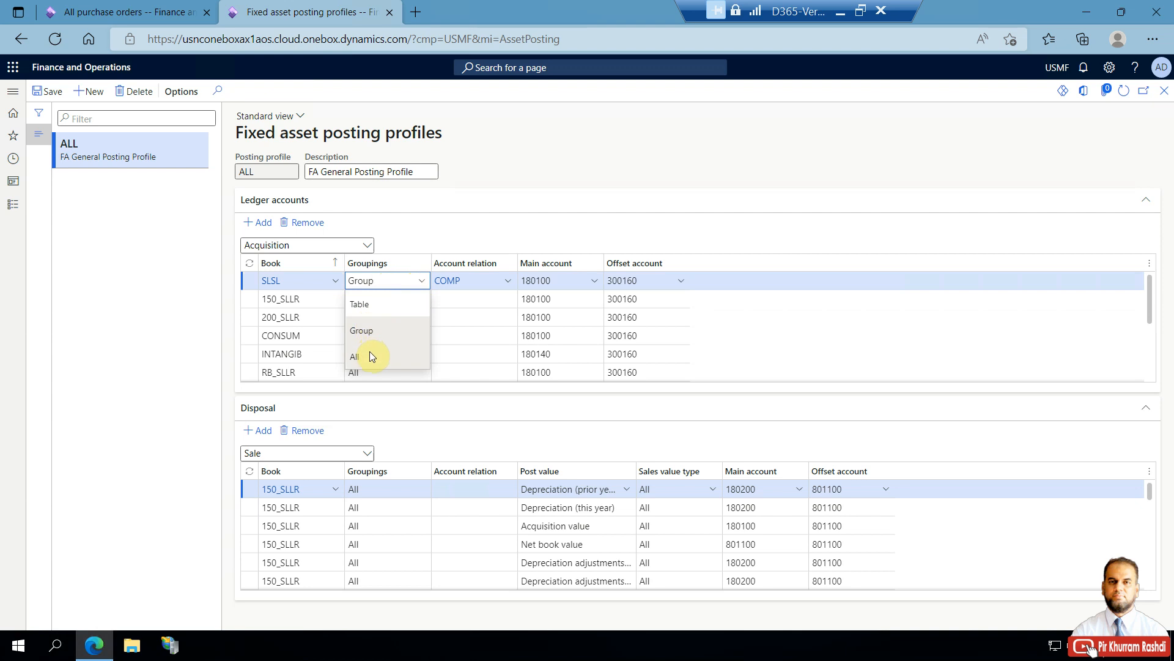
click(459, 297)
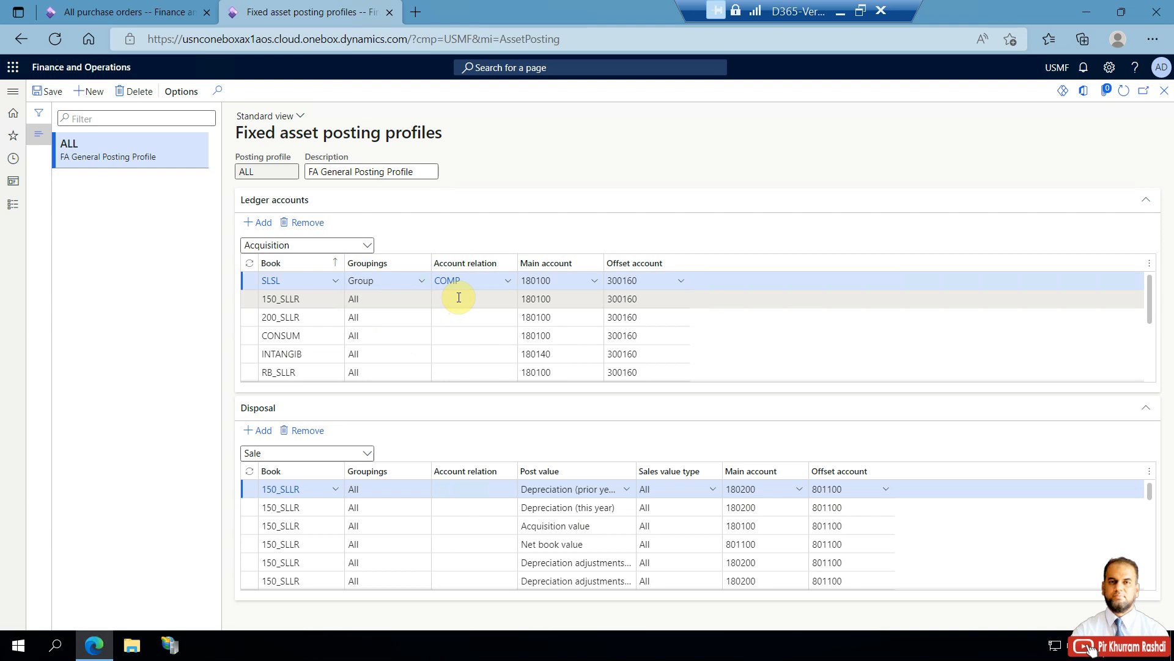
click(421, 283)
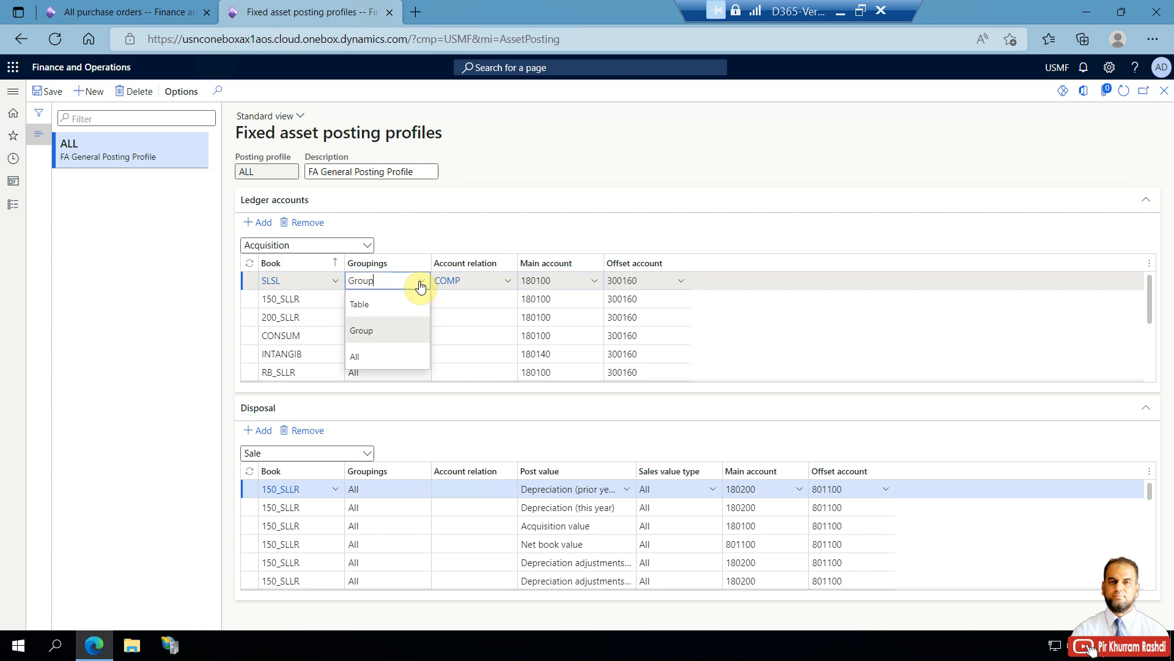
click(421, 283)
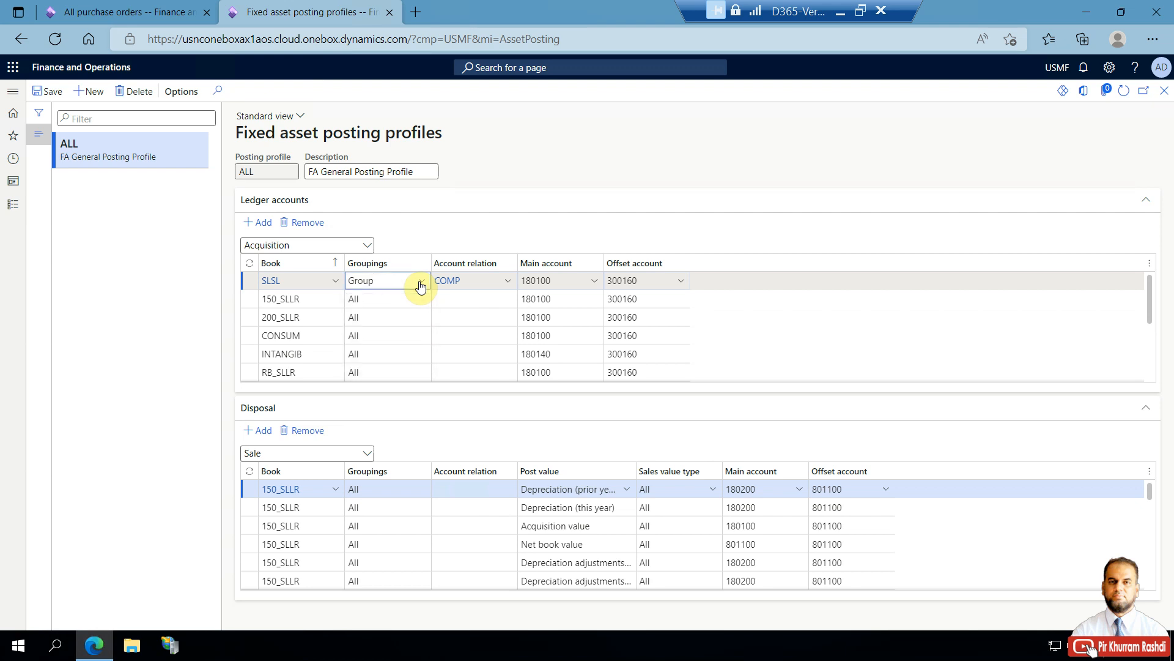
click(1165, 92)
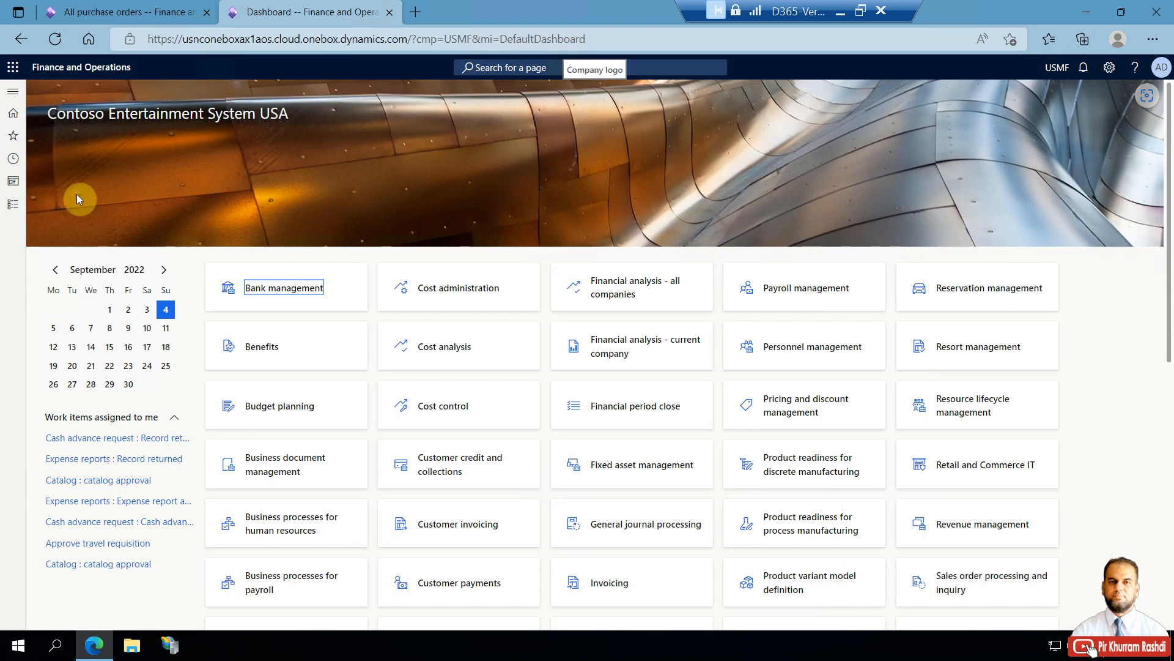
Open the fixed asset groups and select the COMP (Computers) group
click(13, 206)
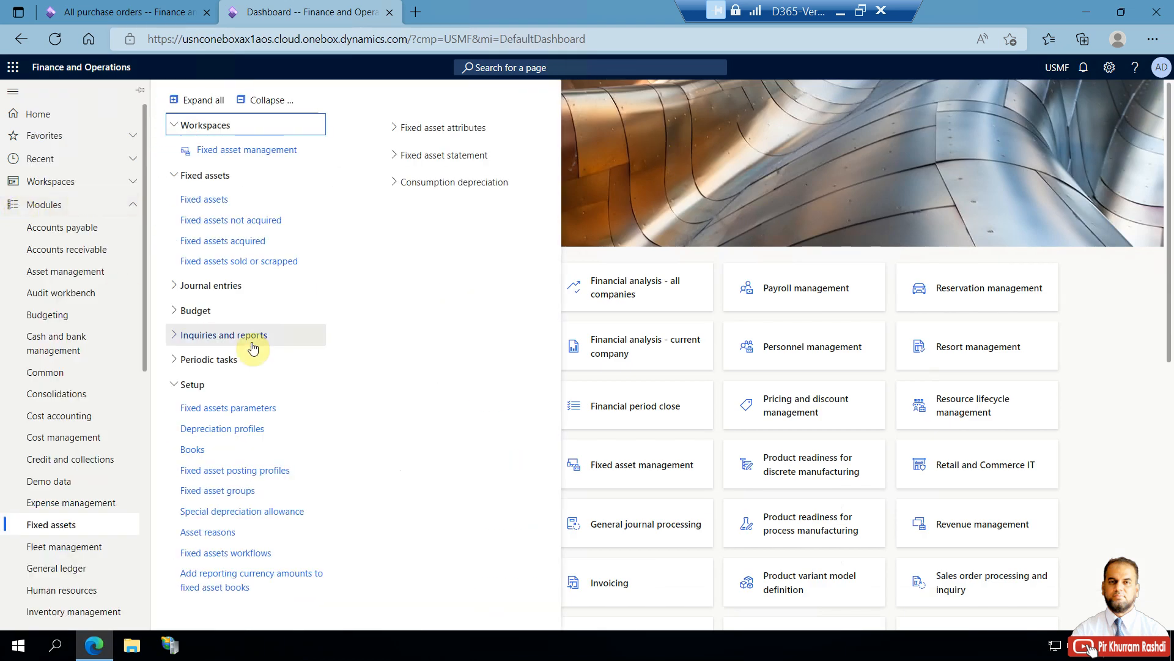
click(244, 494)
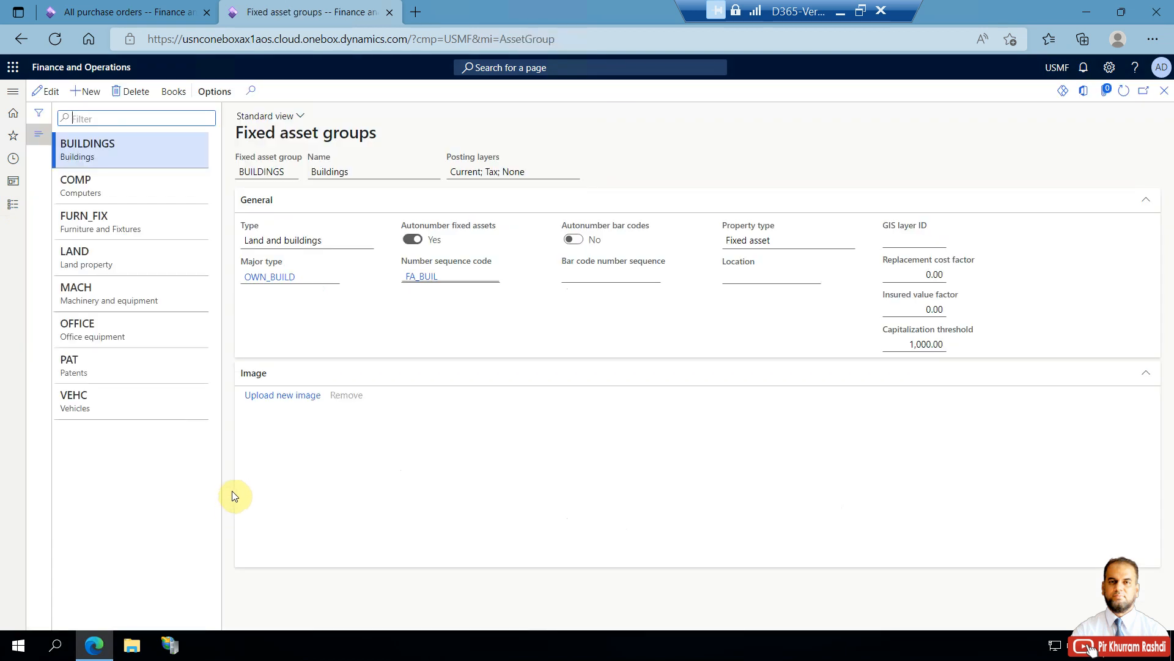
click(129, 189)
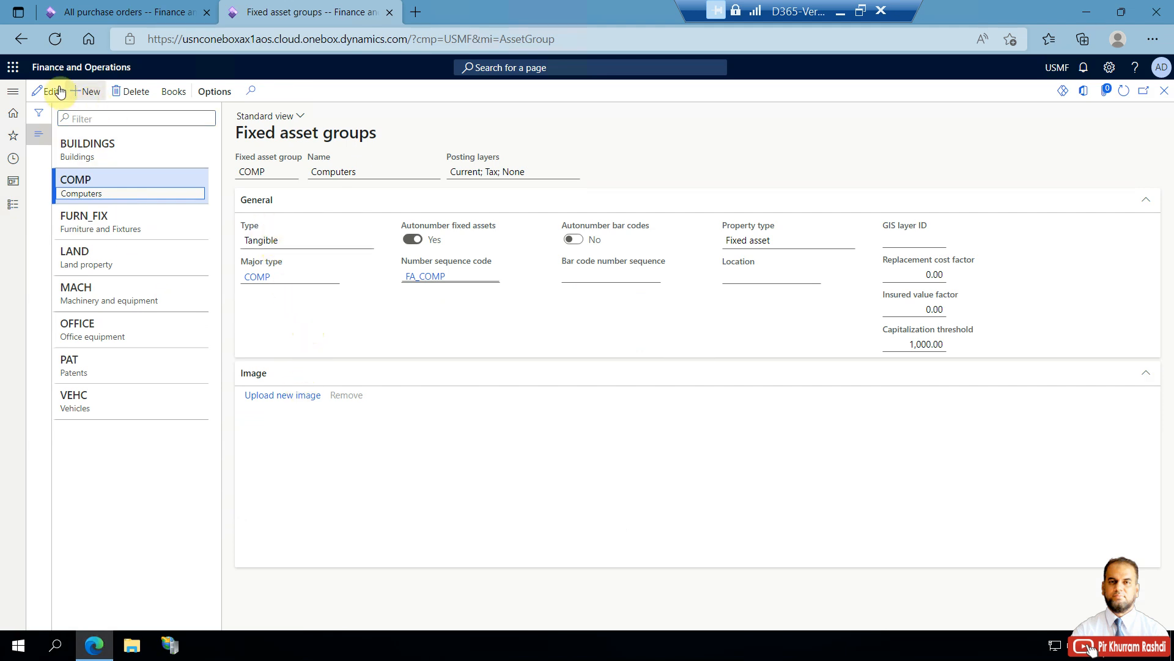
Put the COMP group in edit mode and review the available asset types in its Type field
click(336, 243)
click(364, 240)
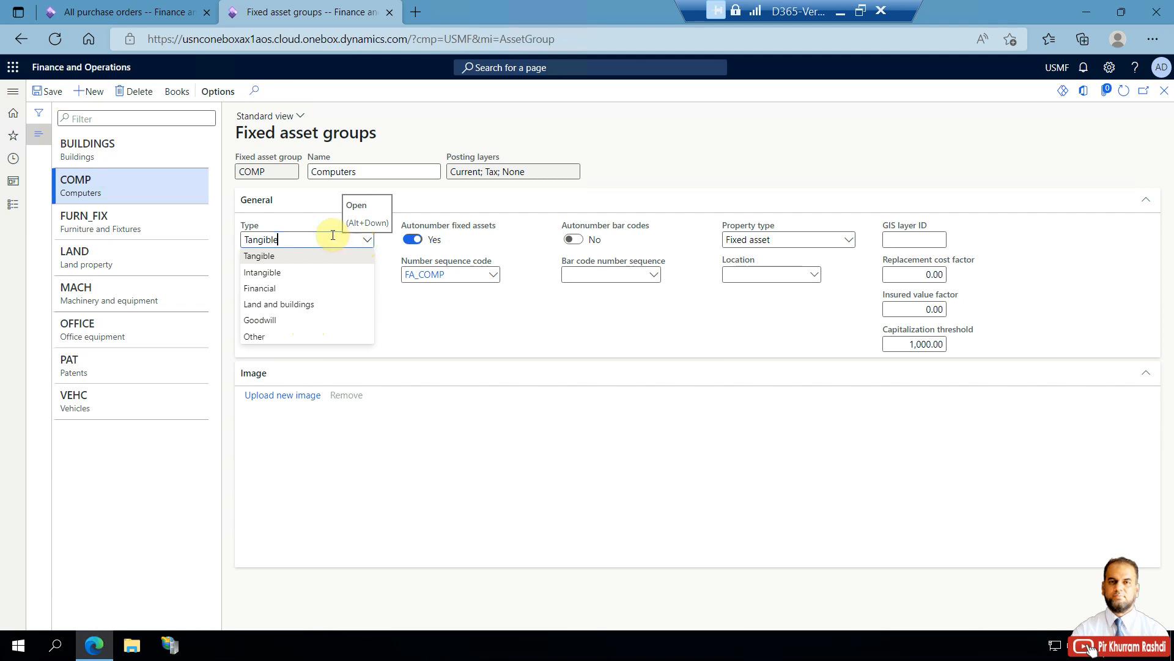
mouse_move(332, 235)
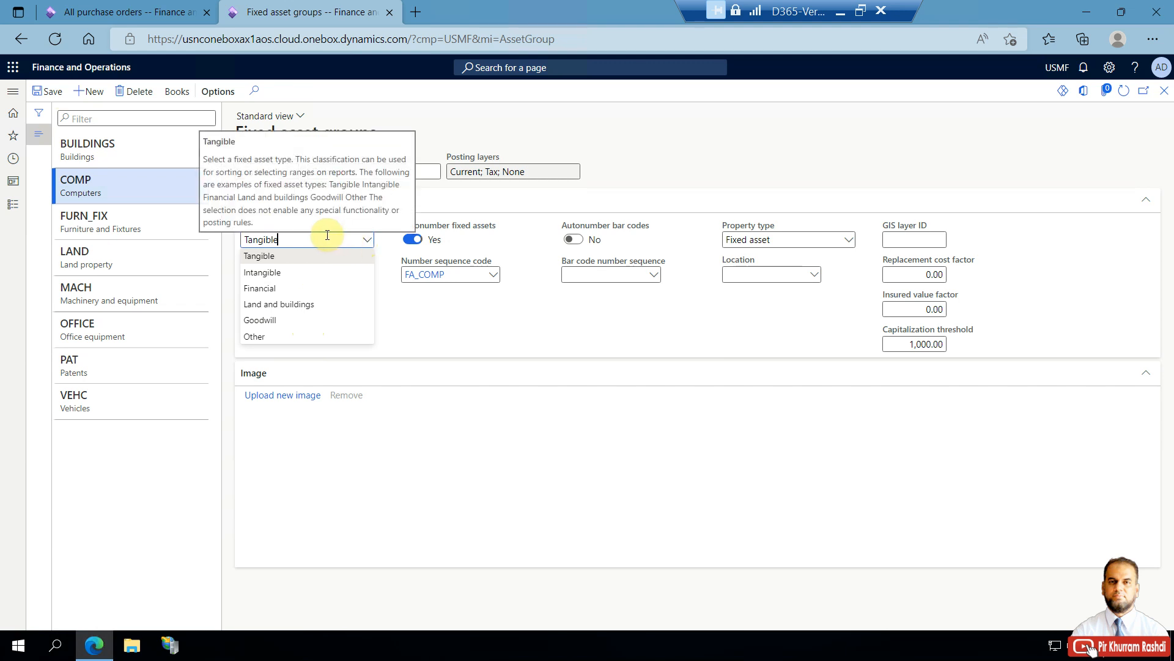
click(328, 235)
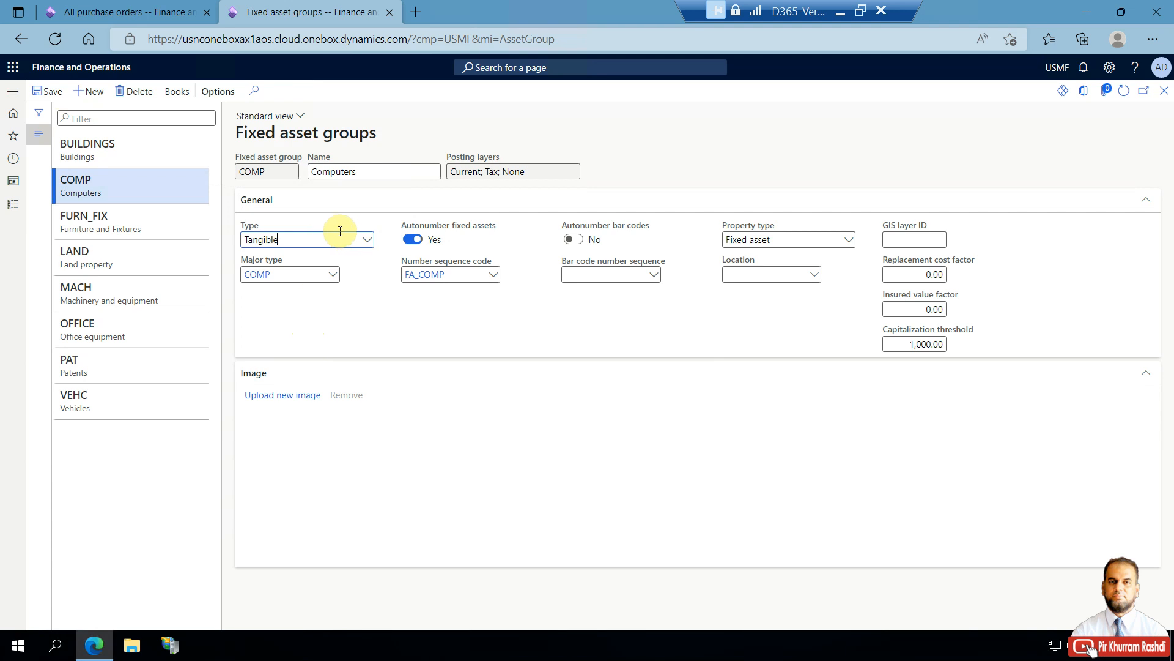
click(367, 238)
click(329, 238)
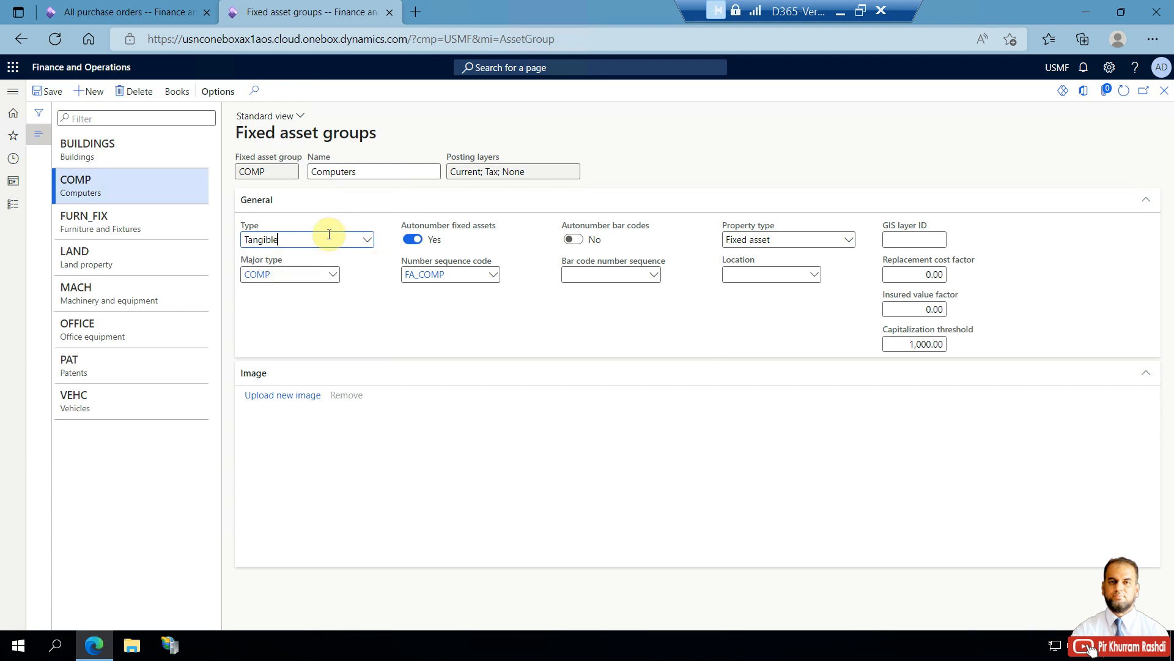
Review the major types offered for the COMP group and open the Major types page from that field
click(336, 274)
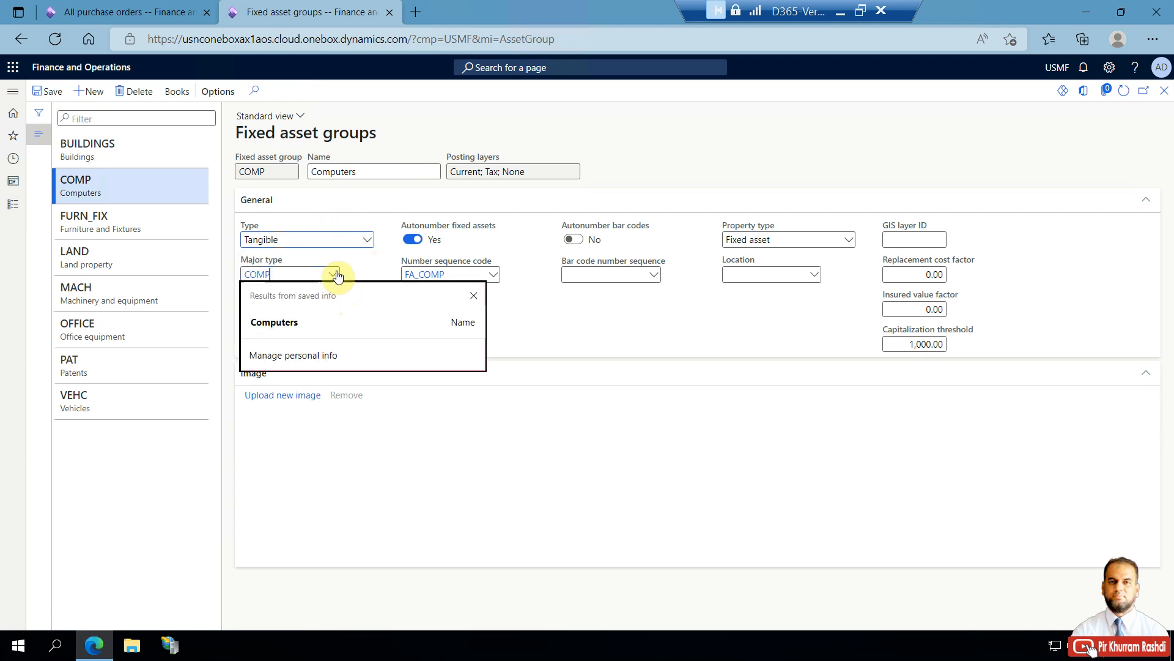
click(473, 295)
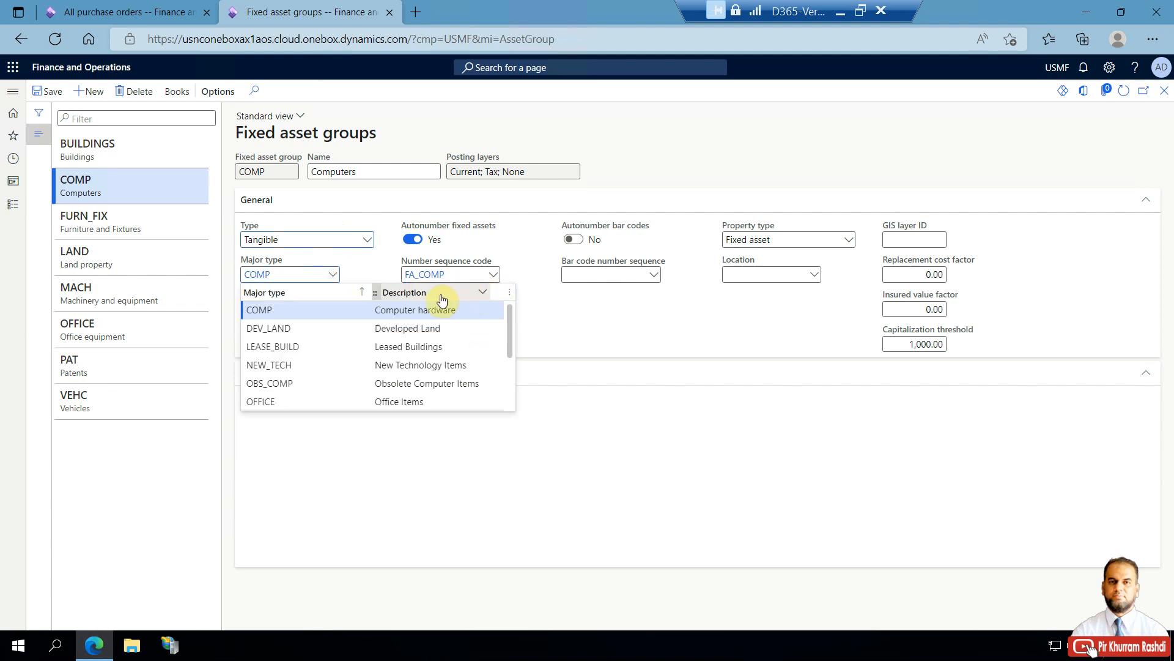
right_click(272, 267)
click(298, 330)
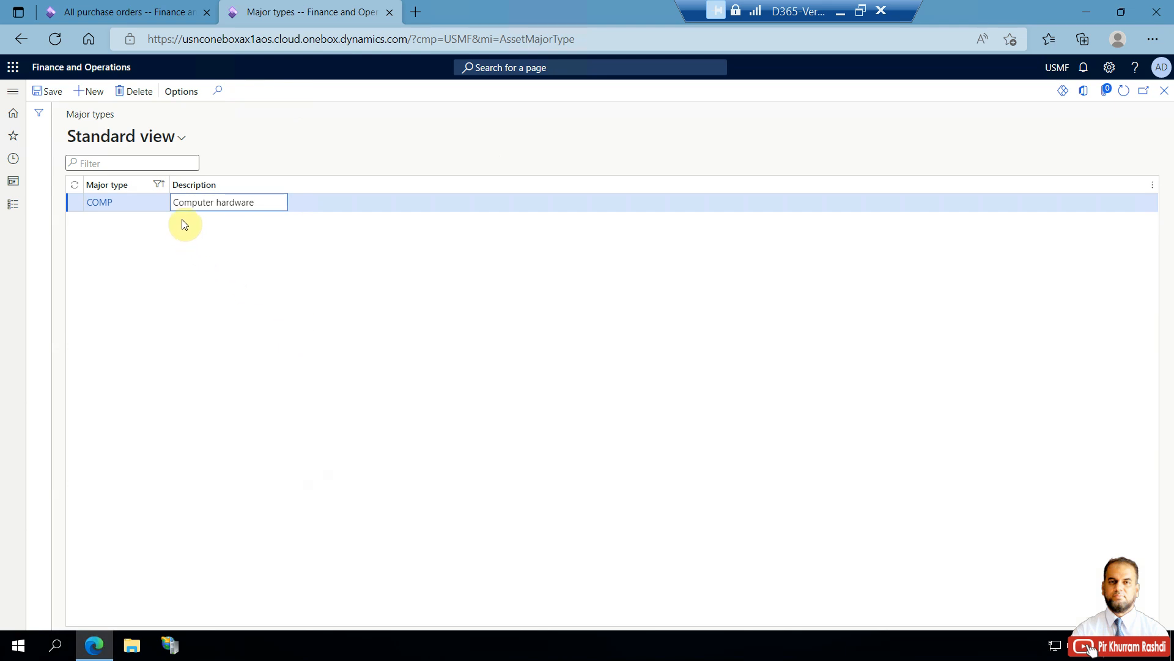
Clear the Major type filter to view the full list, and return to the COMP fixed asset group
click(162, 184)
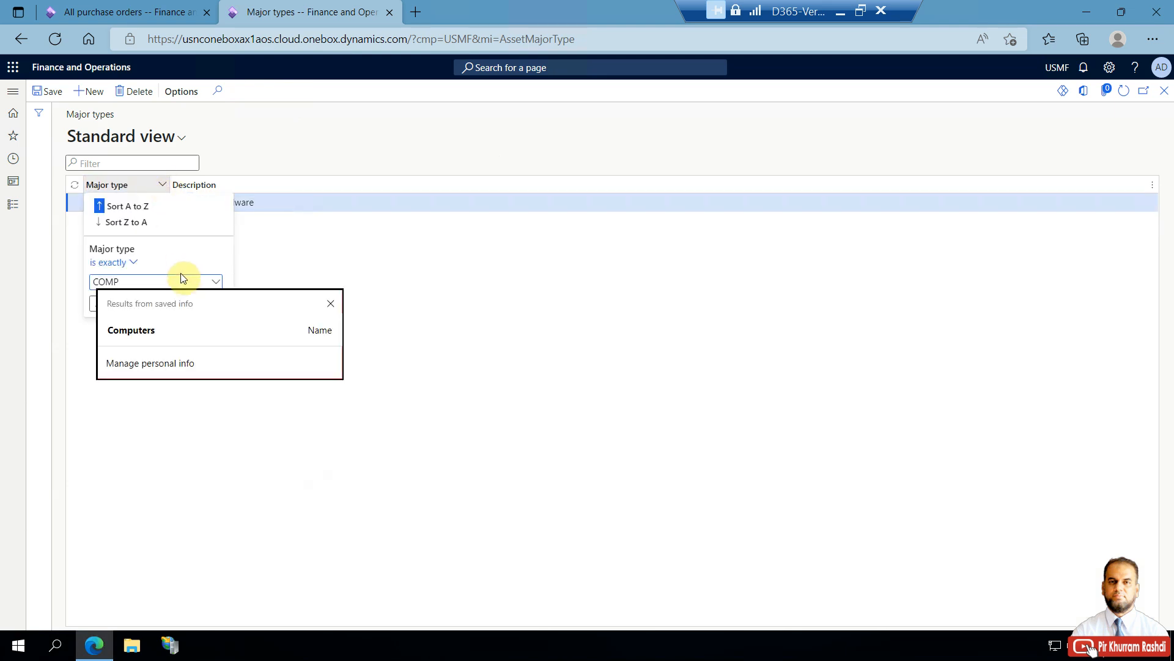
click(331, 304)
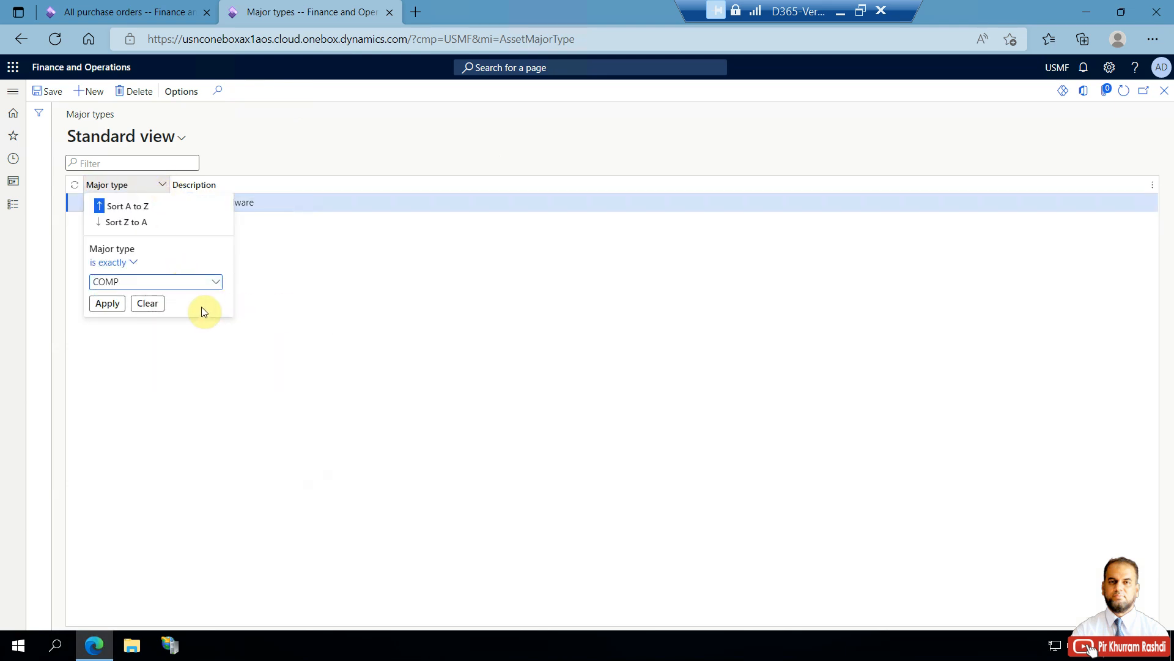
click(159, 304)
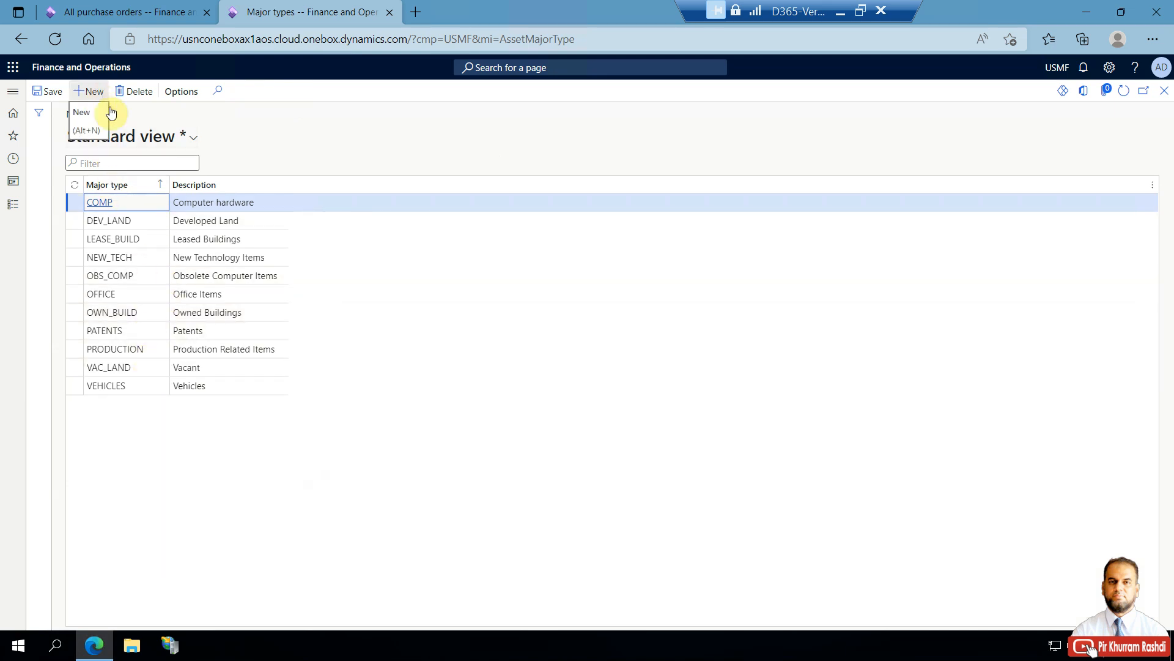
click(1162, 99)
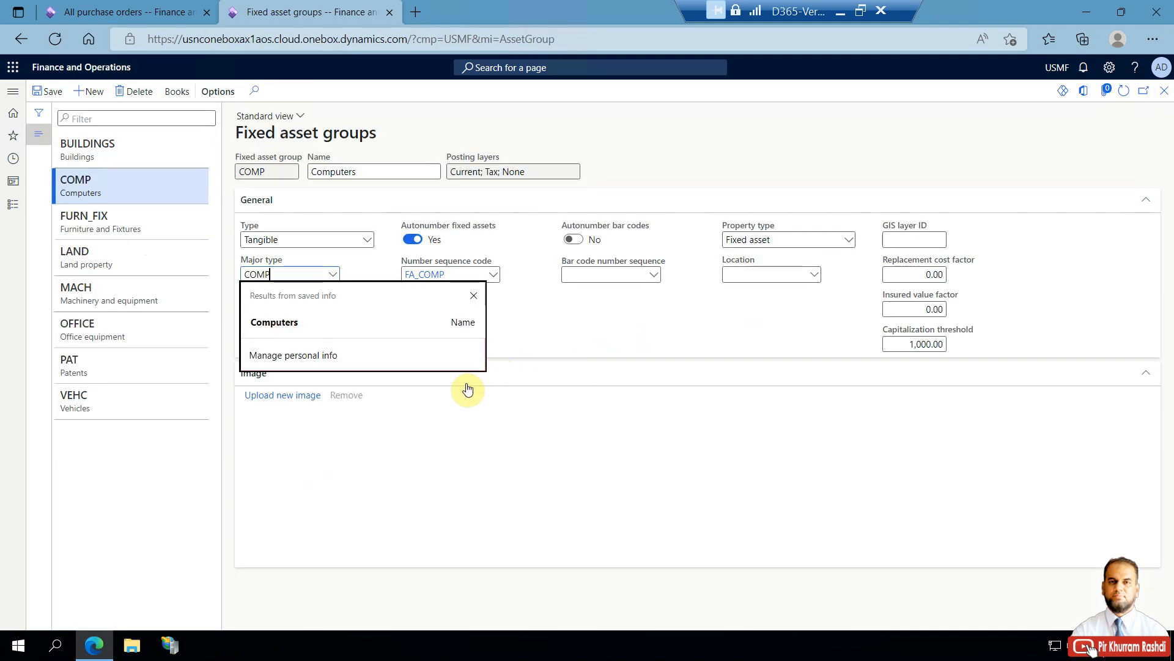
click(474, 296)
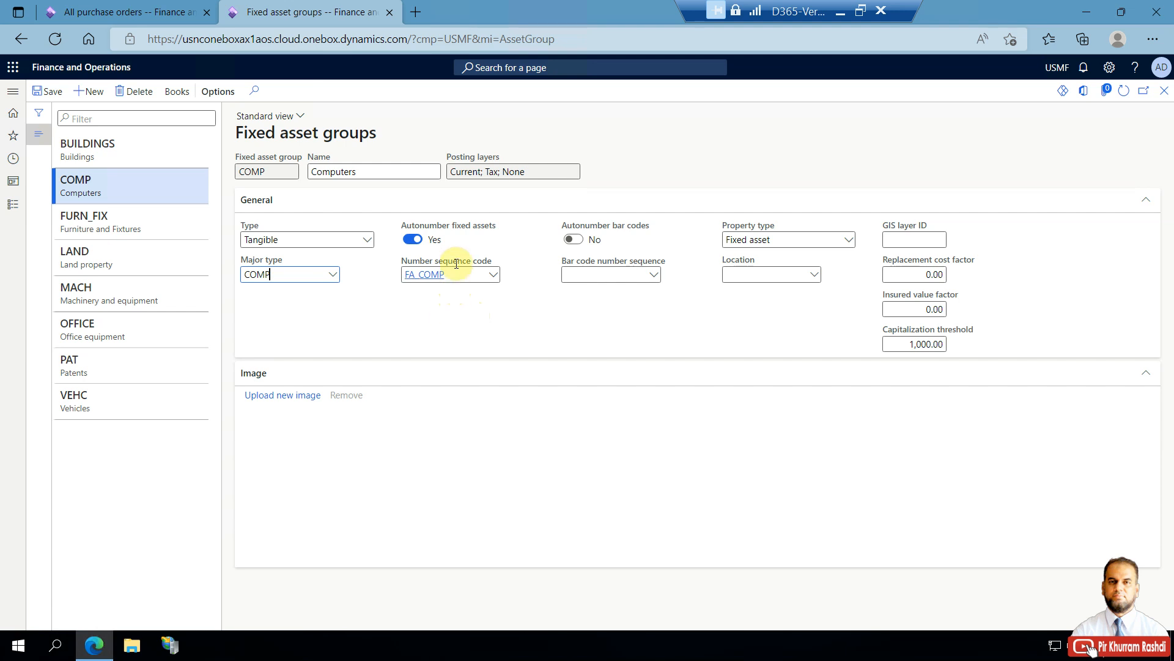
Review the COMP group's number sequence code, property type options and capitalization threshold
mouse_move(458, 267)
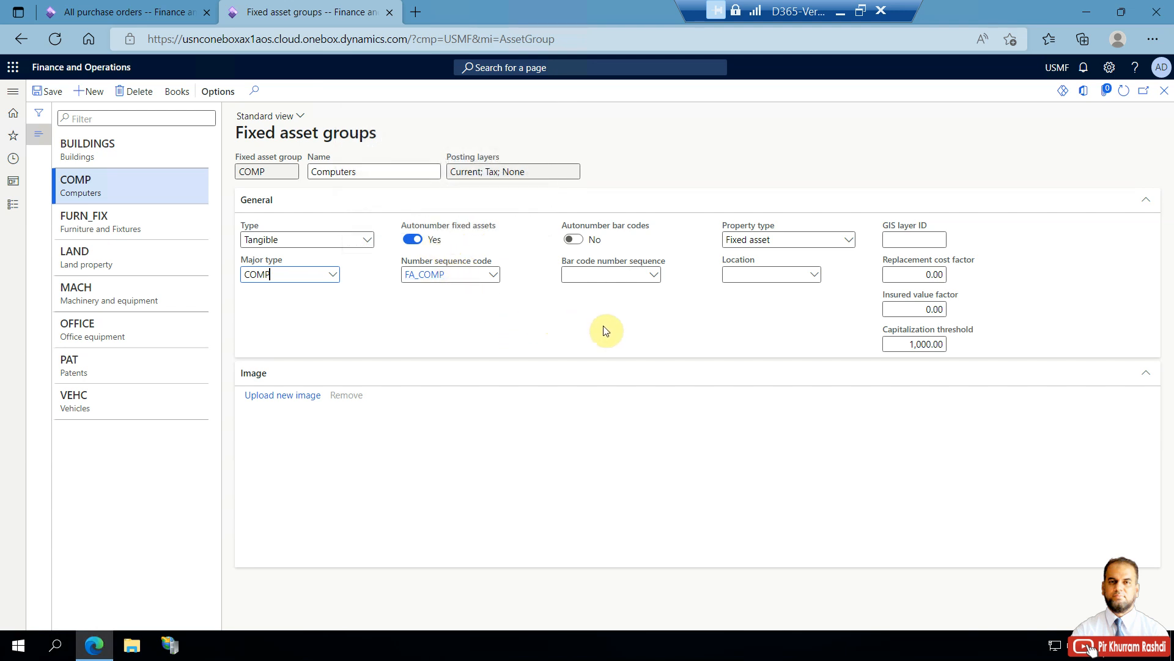
click(847, 242)
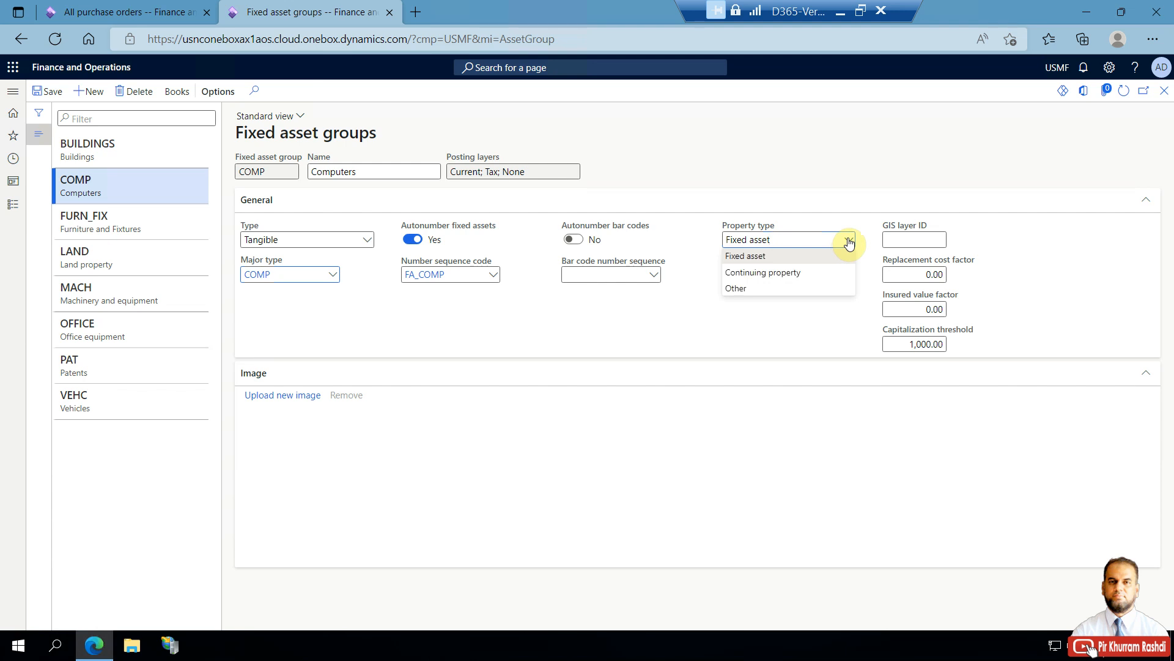
click(849, 243)
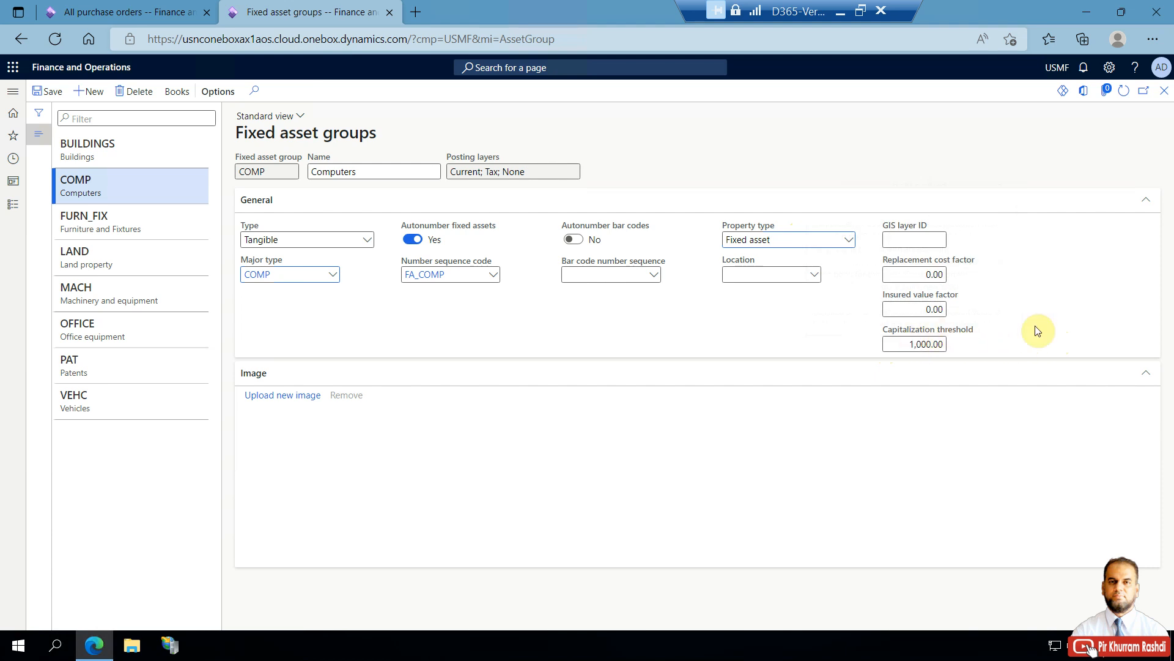
click(909, 345)
click(900, 343)
mouse_move(928, 338)
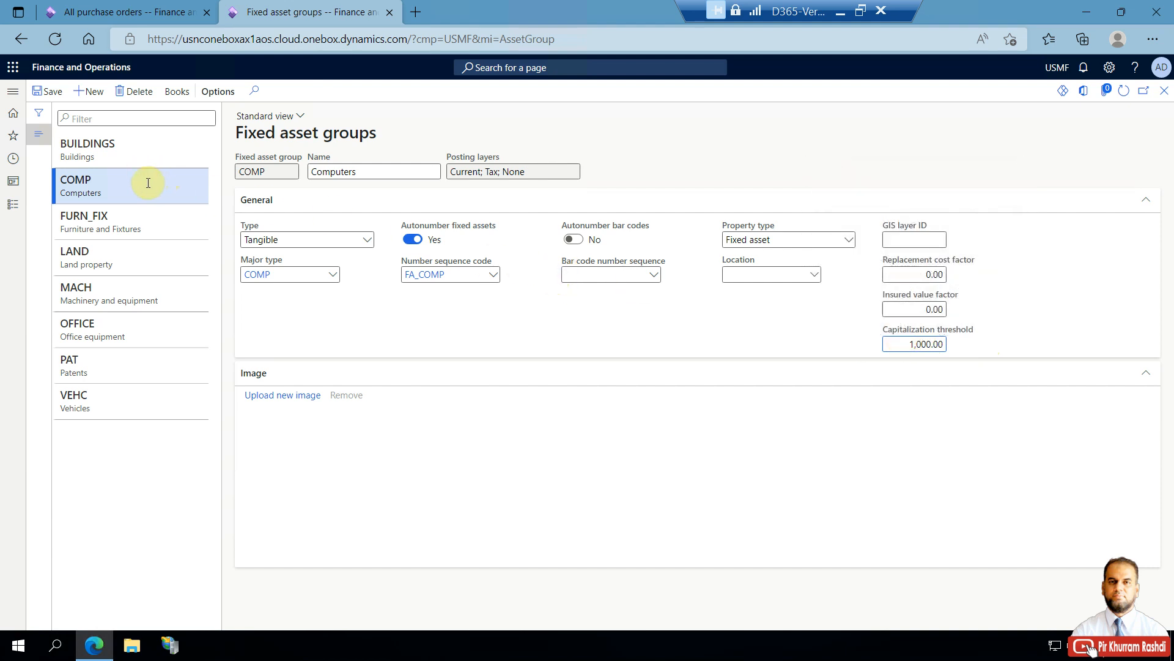
Open the COMP group's books and examine the FED book's depreciation periods and period frequency
click(174, 91)
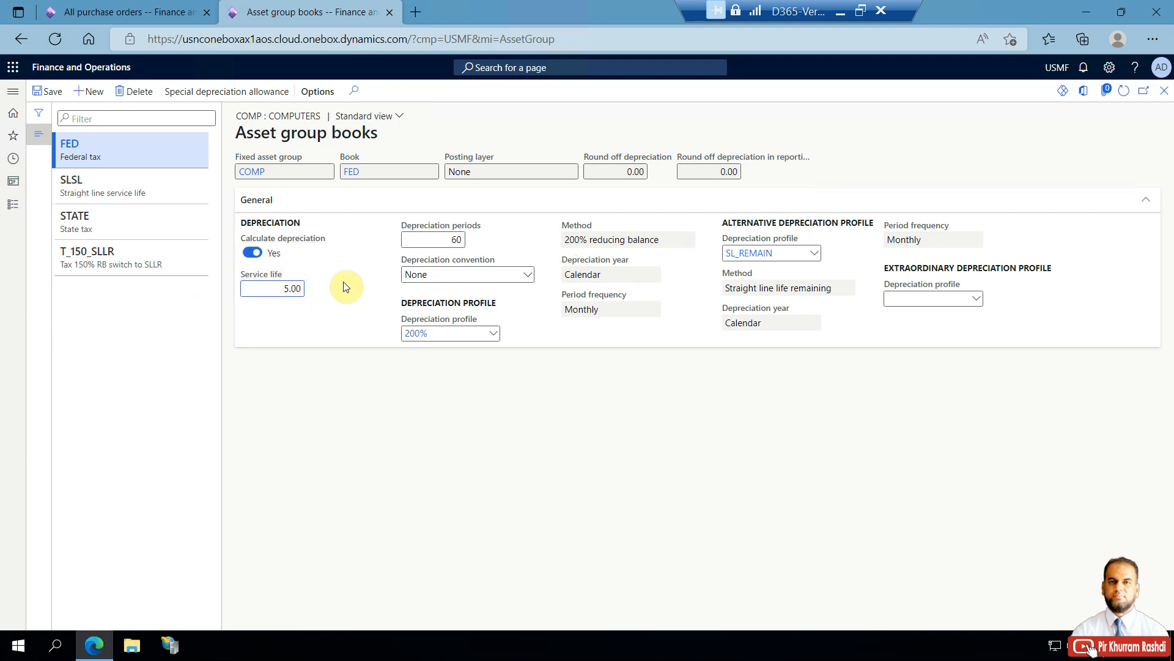
click(428, 240)
click(931, 241)
drag(931, 241, 889, 240)
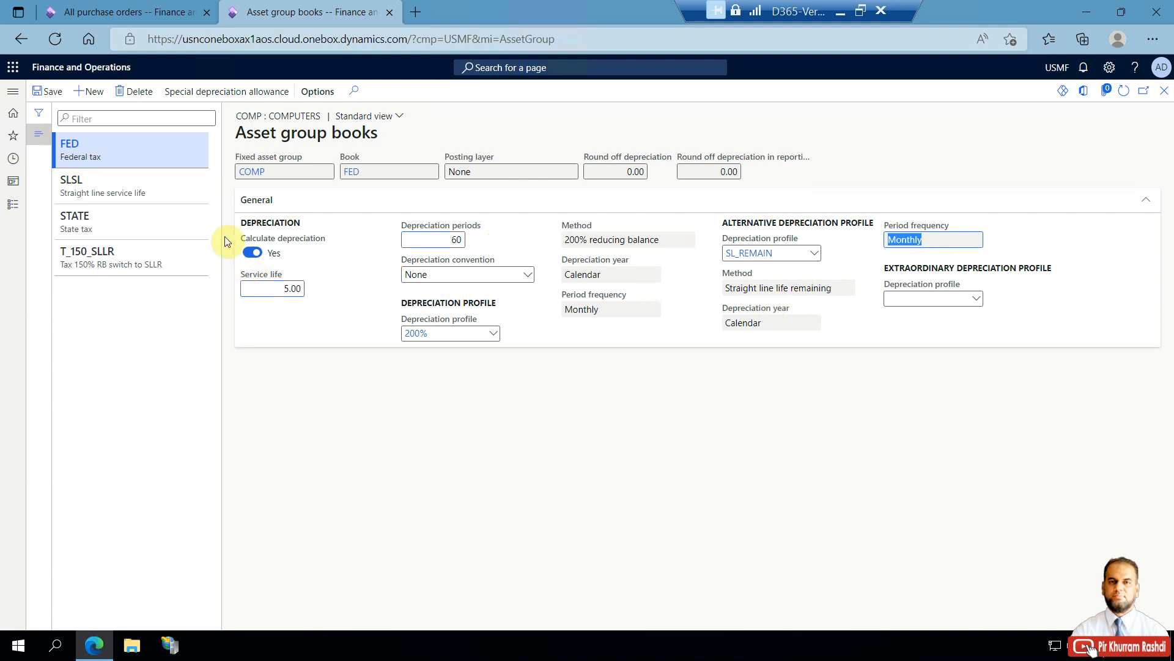
Select the SLSL book and examine its service life, depreciation periods and period frequency
click(143, 189)
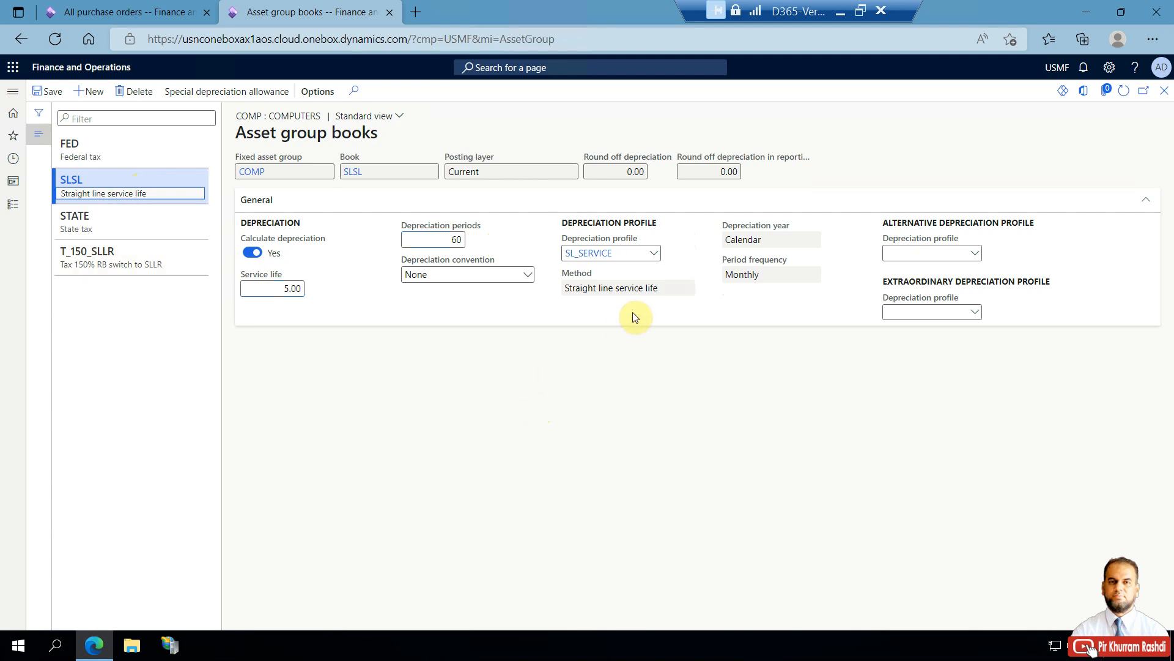
click(280, 292)
drag(280, 290, 317, 289)
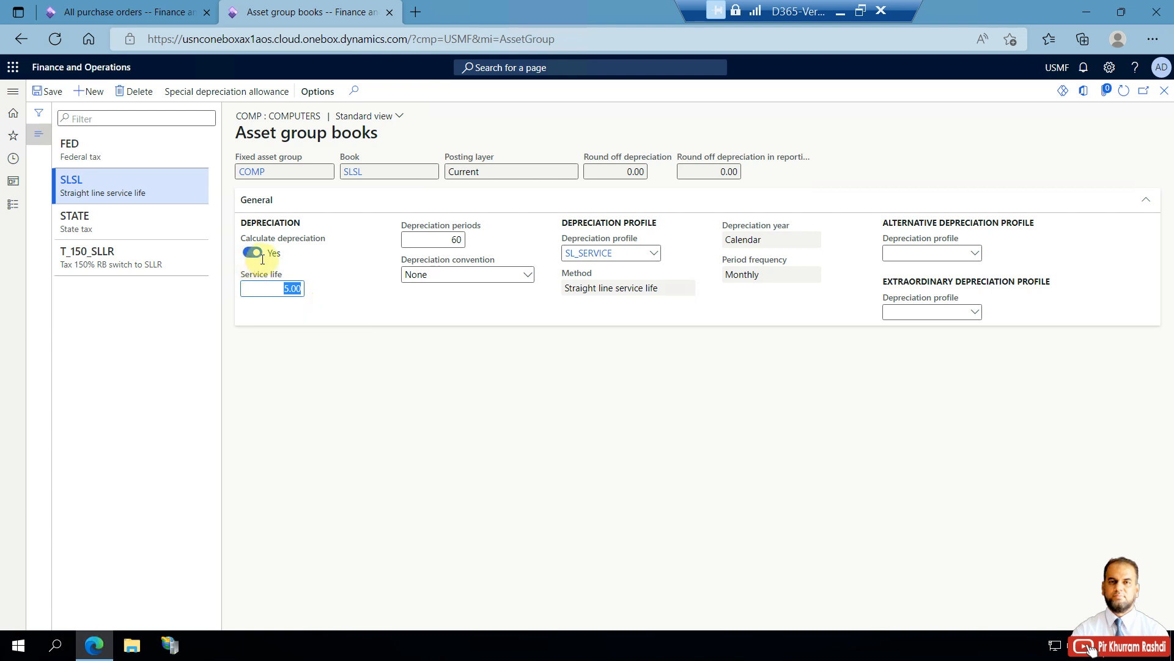
click(448, 240)
double_click(465, 240)
click(275, 292)
click(772, 279)
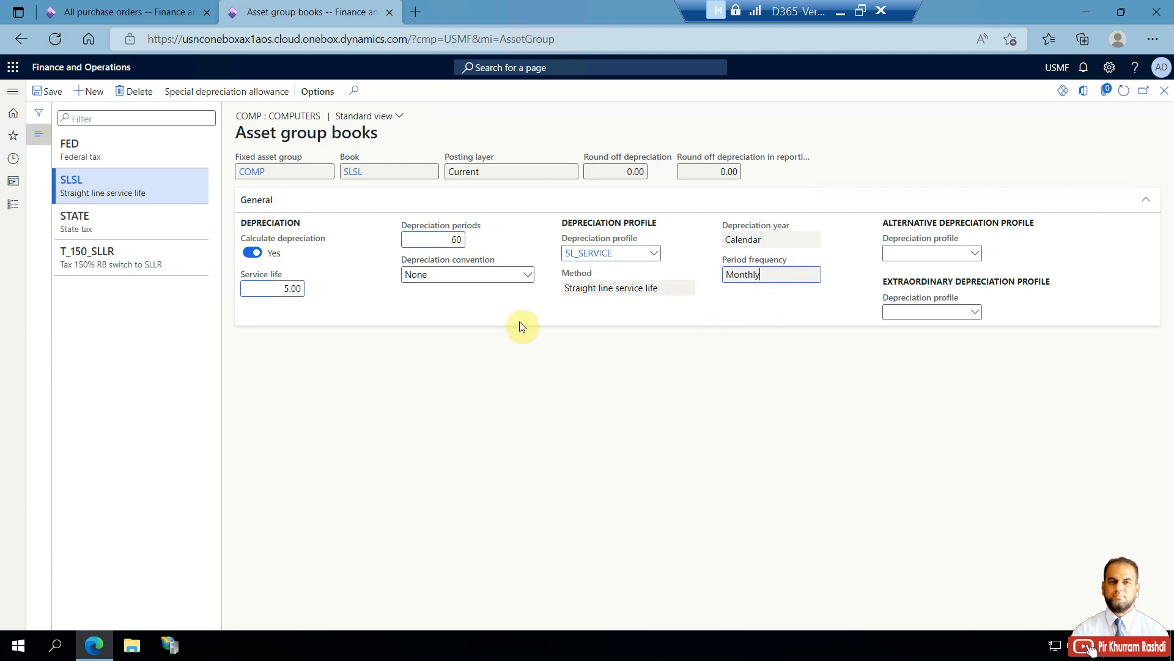
Look through the STATE, T_150_SLLR, SLSL and FED books, and close the asset group books page
click(144, 225)
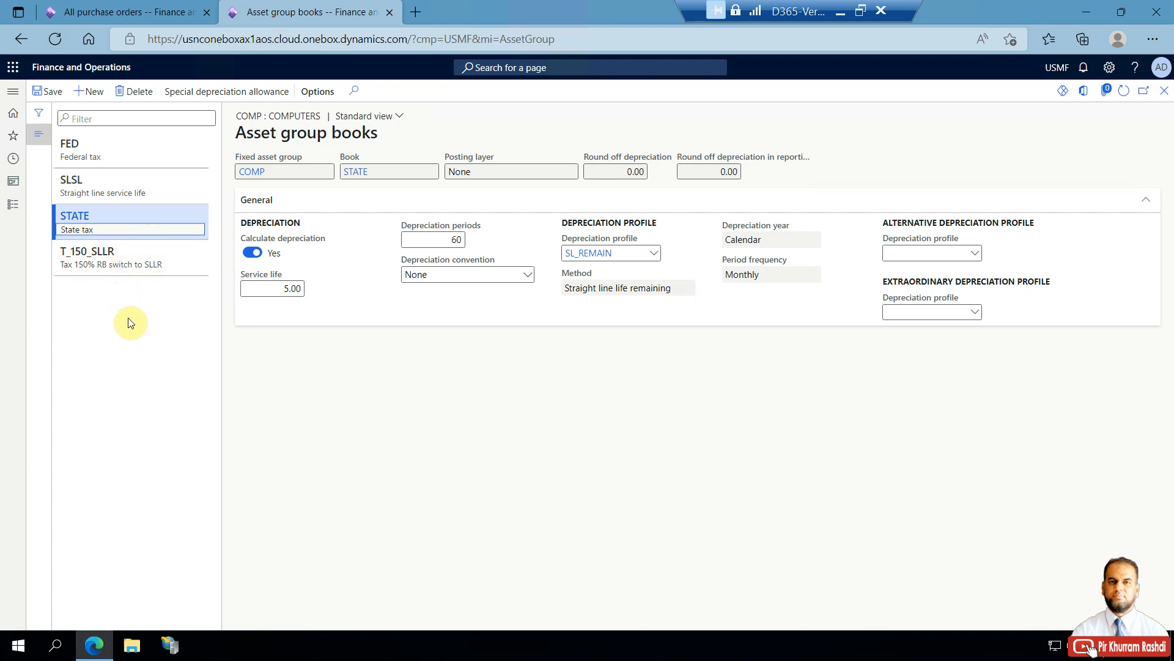
click(130, 264)
click(123, 185)
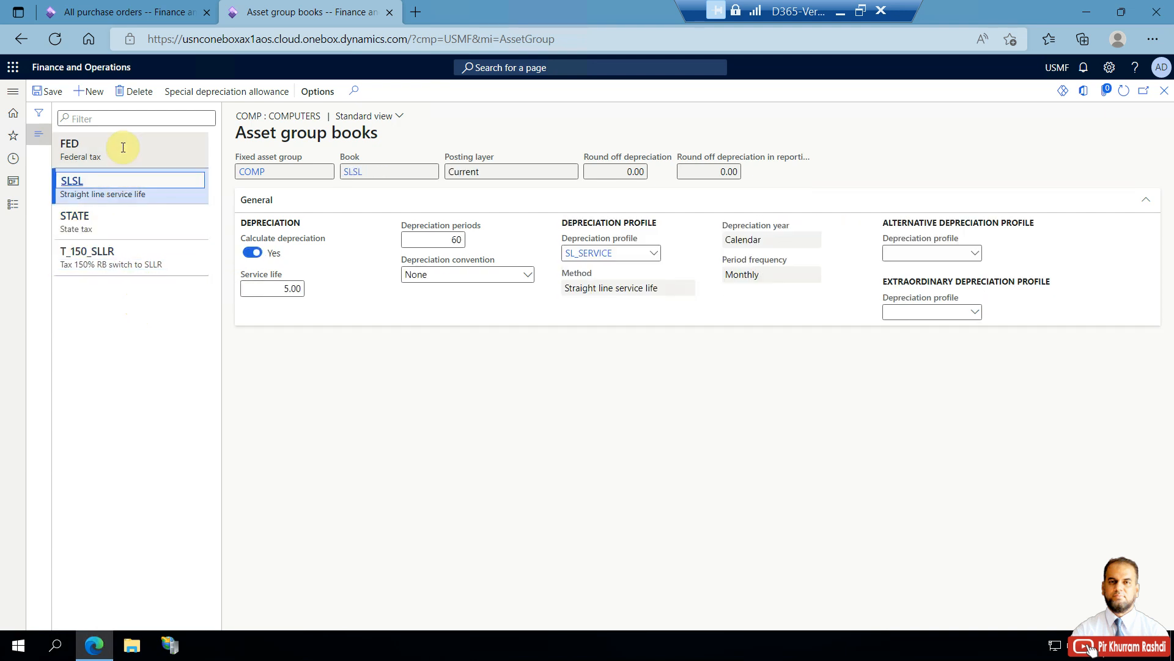
click(123, 149)
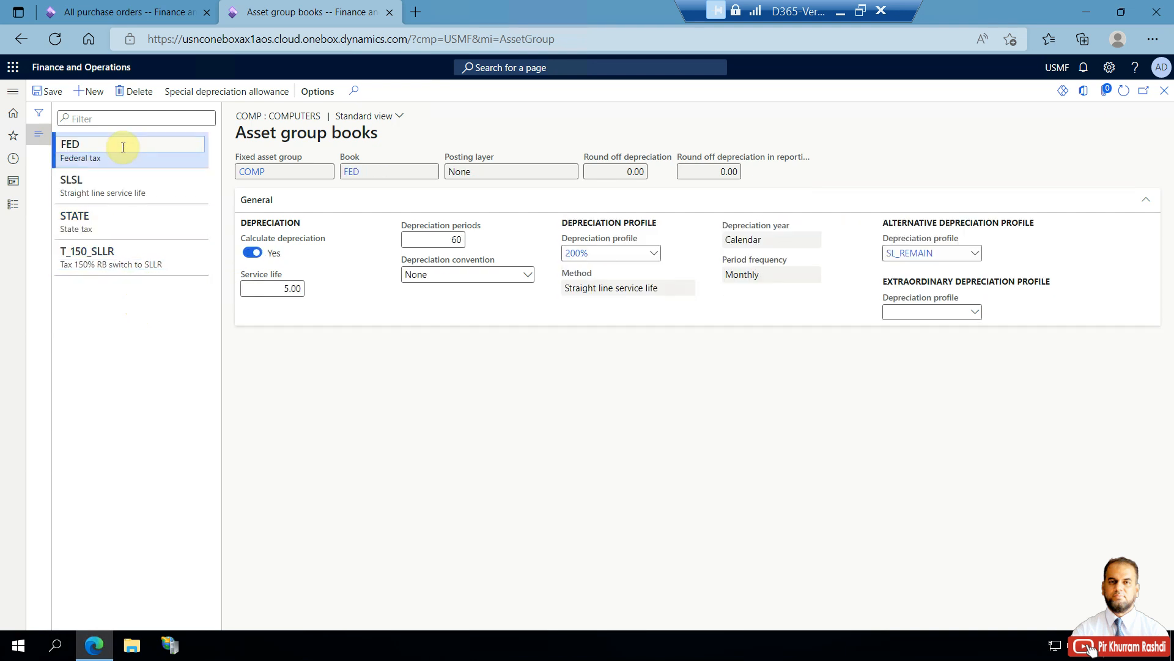
click(1164, 91)
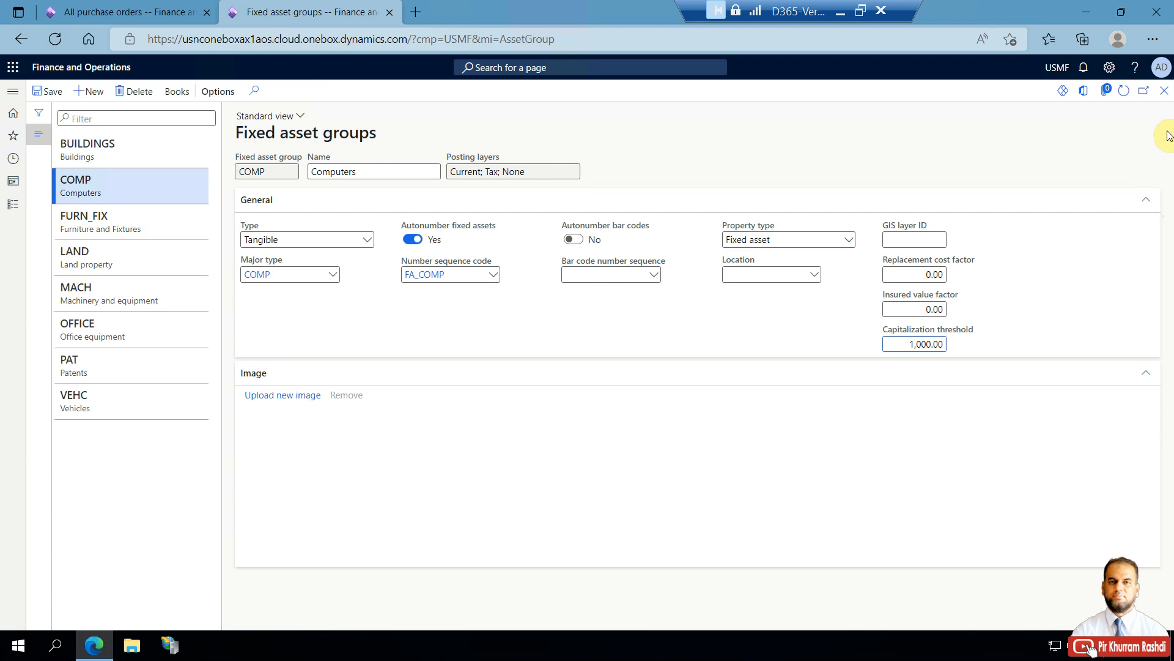
click(13, 204)
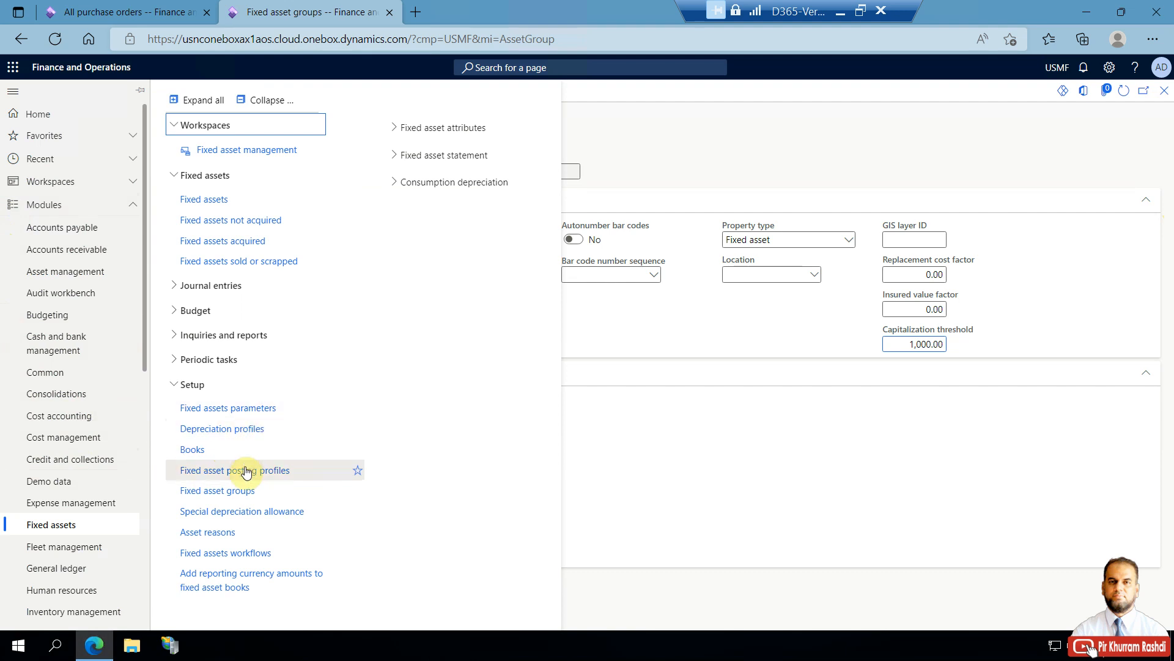
click(734, 508)
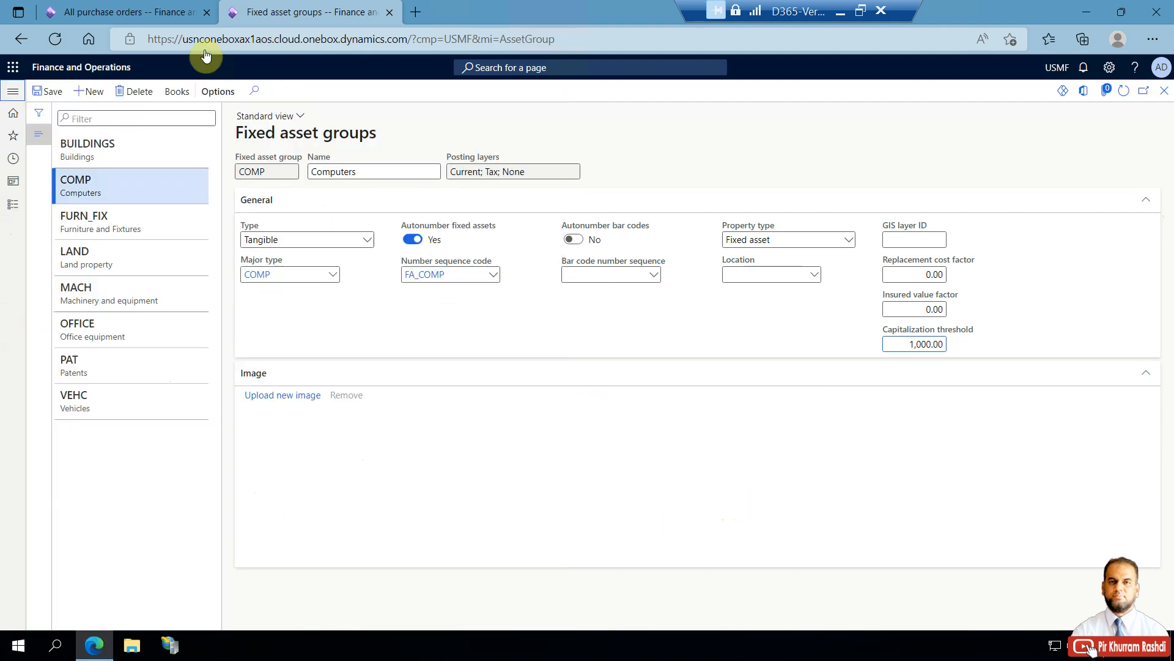
Switch to the All purchase orders page, and start a new purchase order and cancel it
click(170, 7)
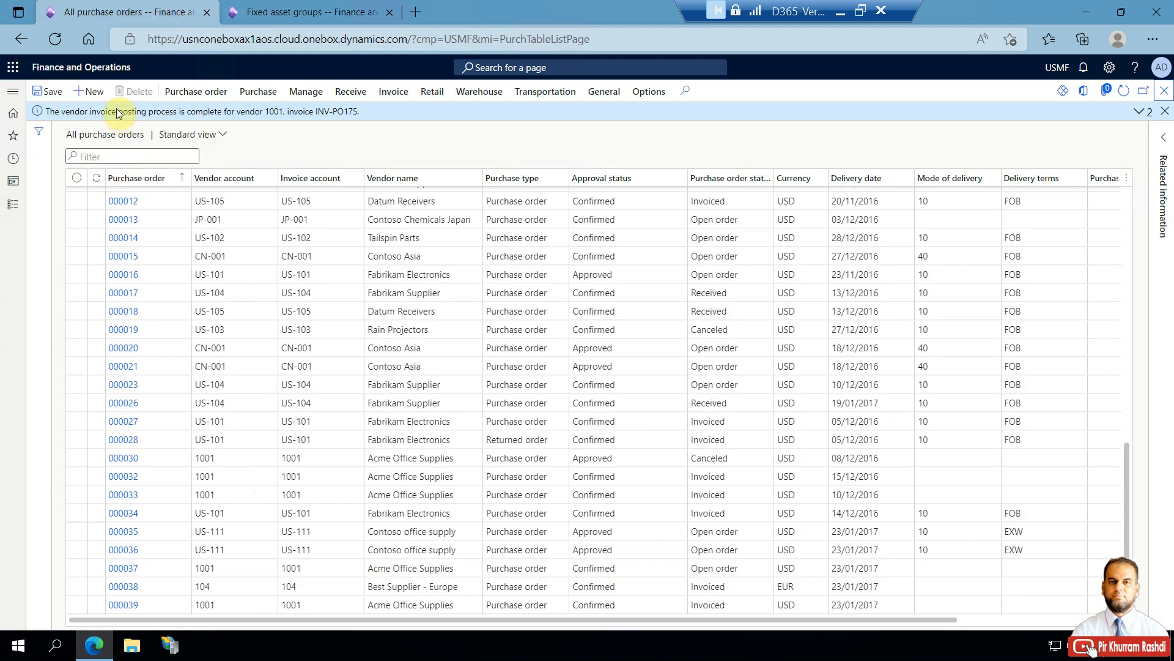
click(92, 93)
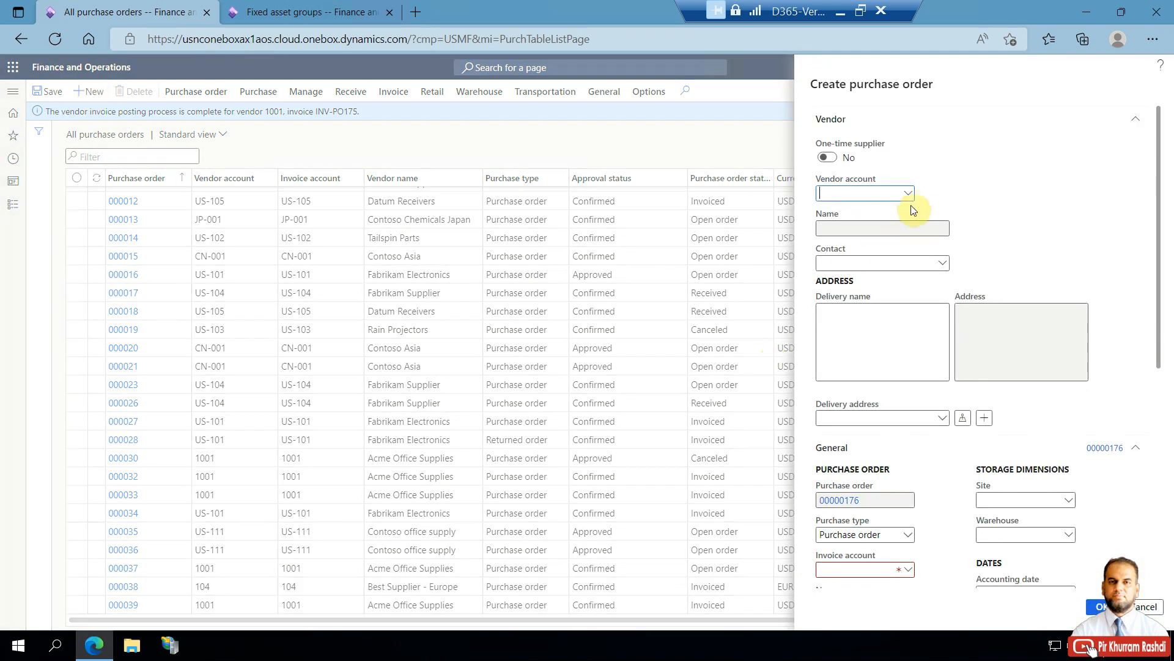
click(1149, 604)
Examine the purchase order pages available in the Procurement and sourcing module
click(11, 206)
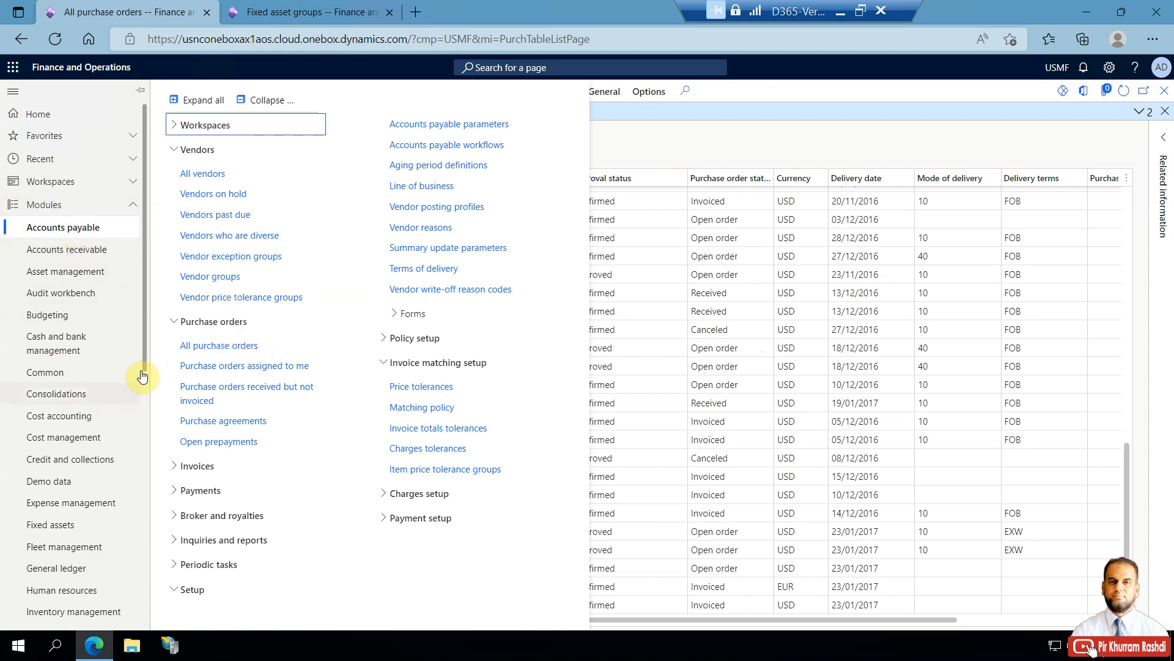
drag(144, 362, 139, 417)
scroll(139, 417, down, 3)
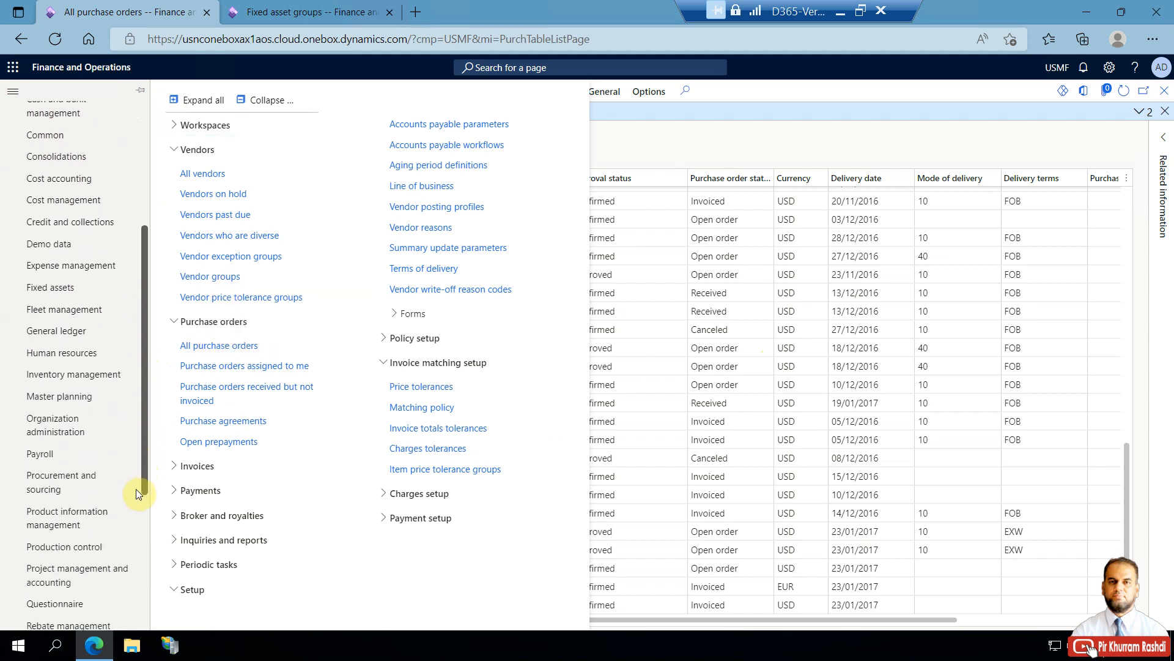
click(90, 474)
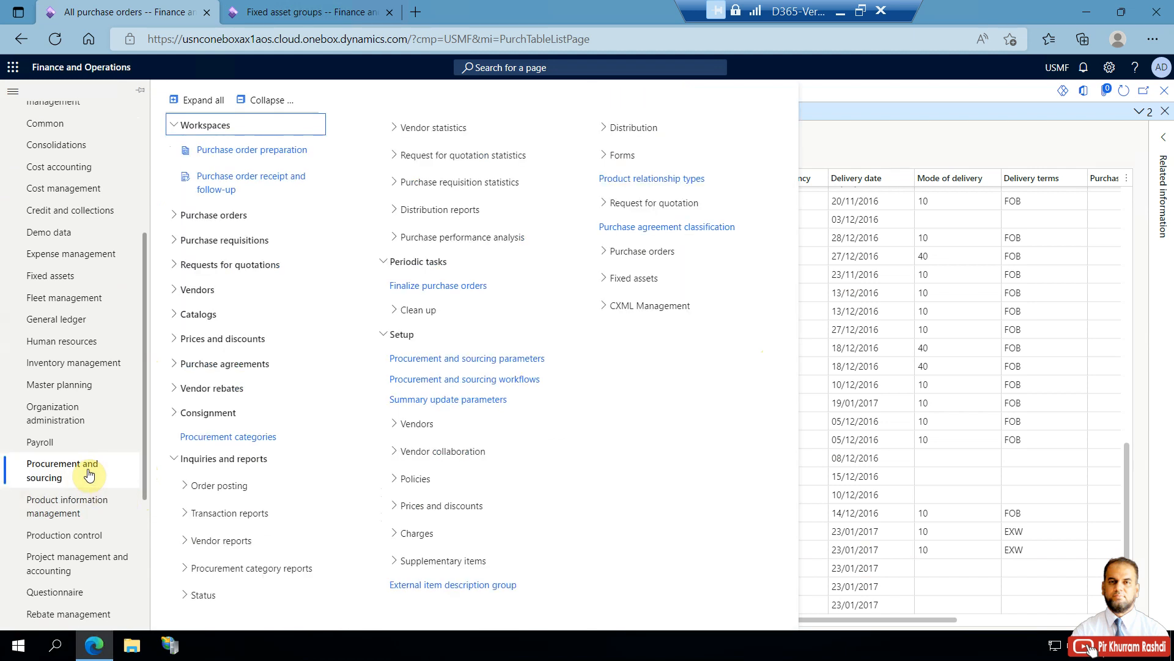
click(219, 215)
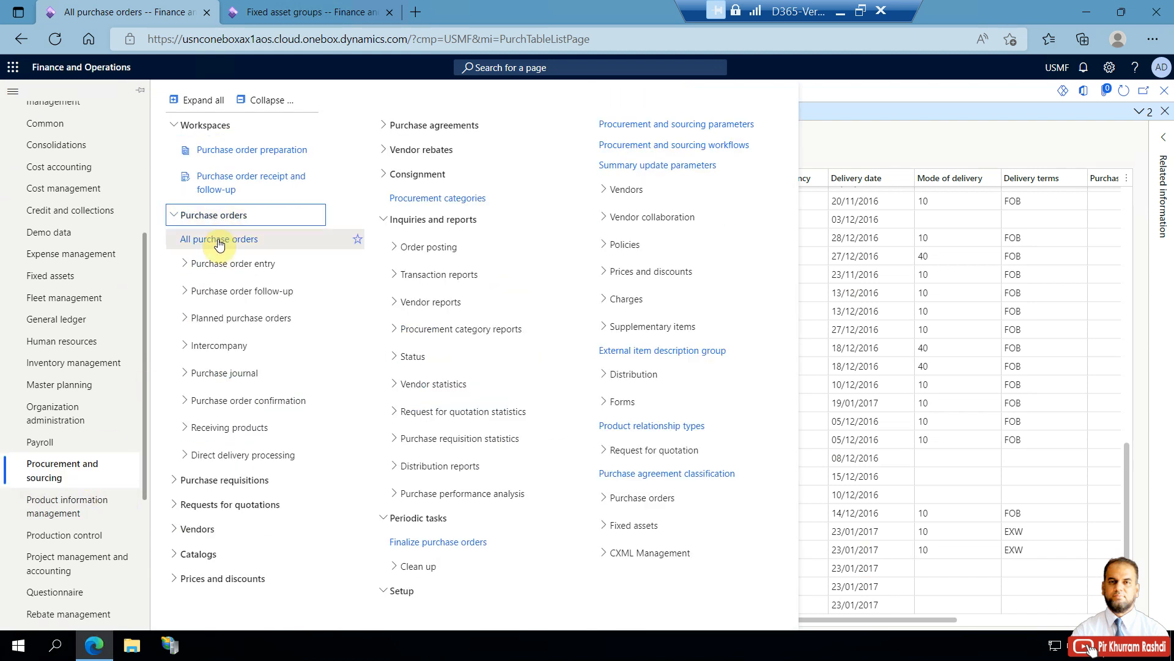
drag(146, 265, 147, 165)
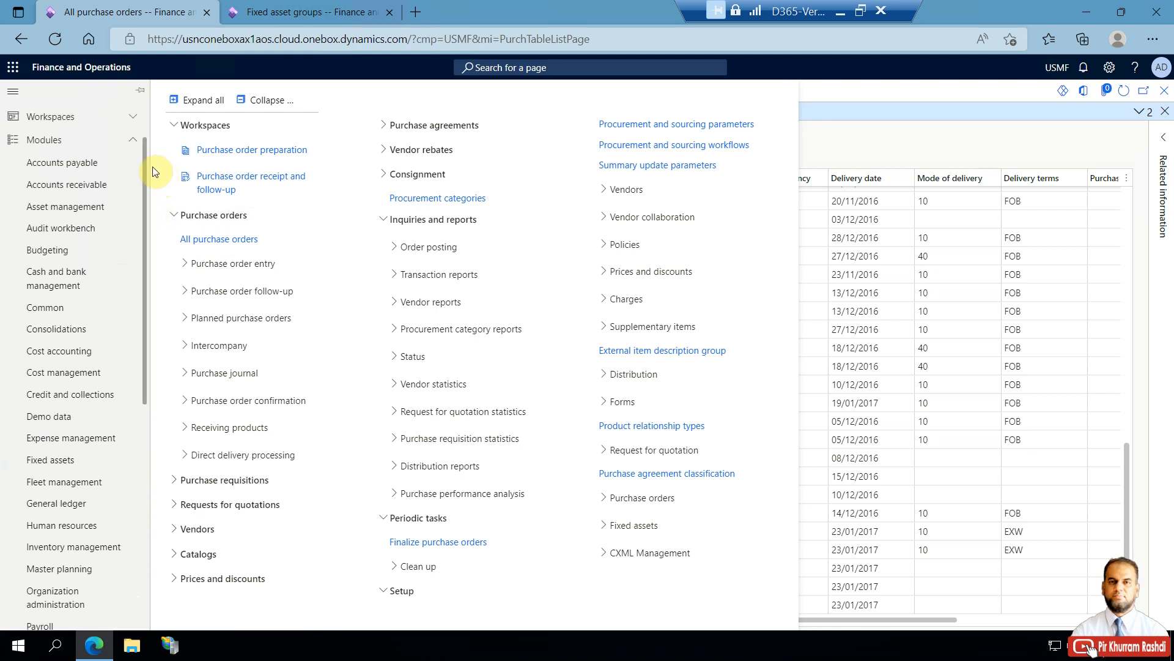
Open the All purchase orders list from the Accounts payable module
click(109, 166)
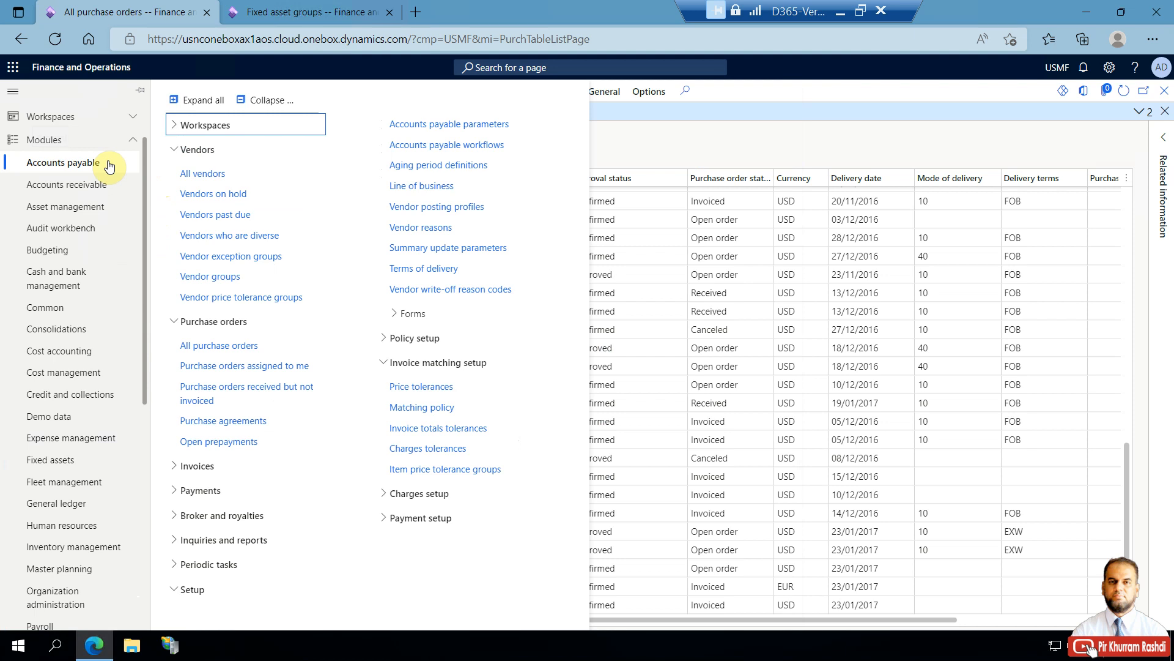
click(174, 150)
click(207, 199)
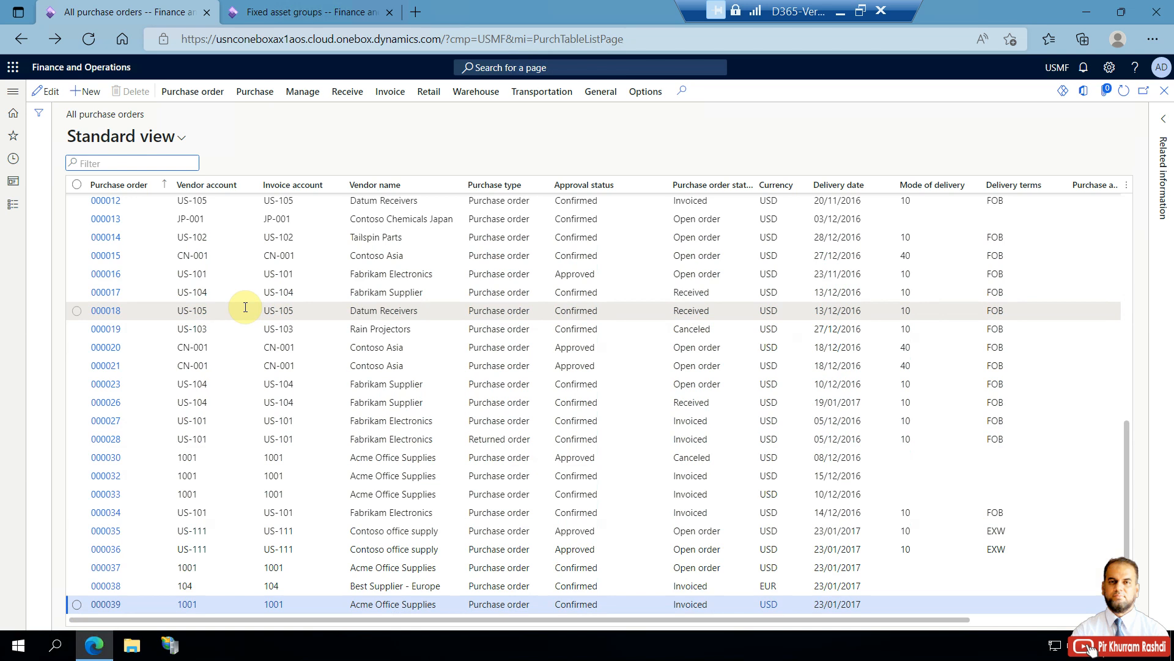
click(17, 206)
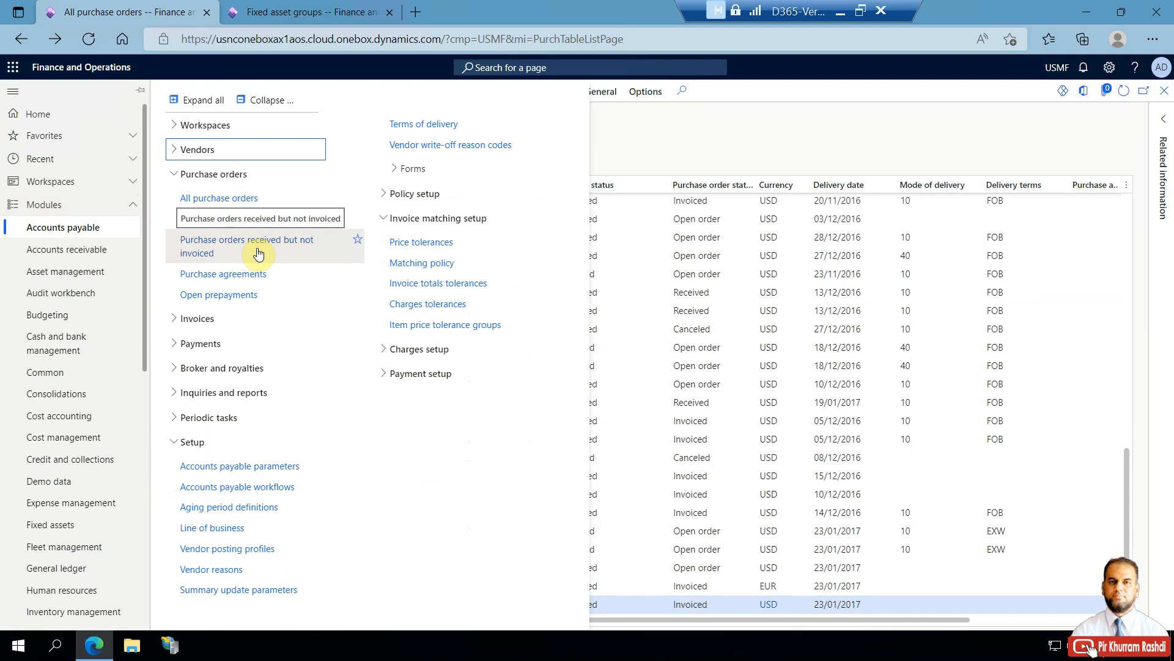
click(230, 175)
click(663, 149)
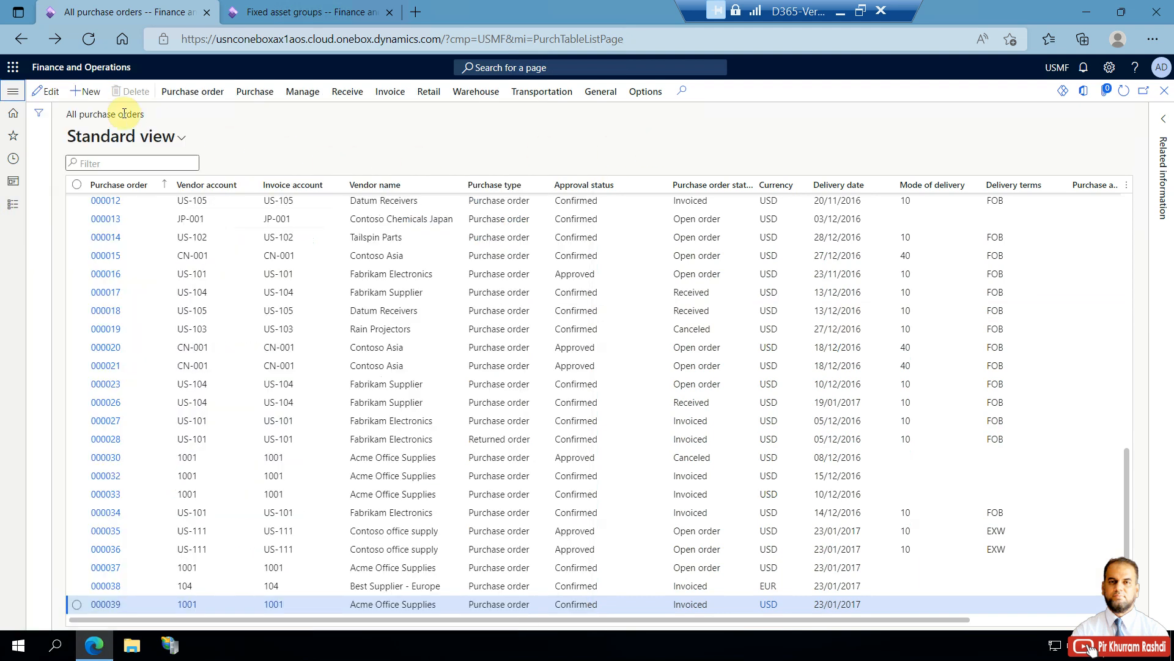
Start a new purchase order with Acme Office Supplies as the vendor
click(92, 91)
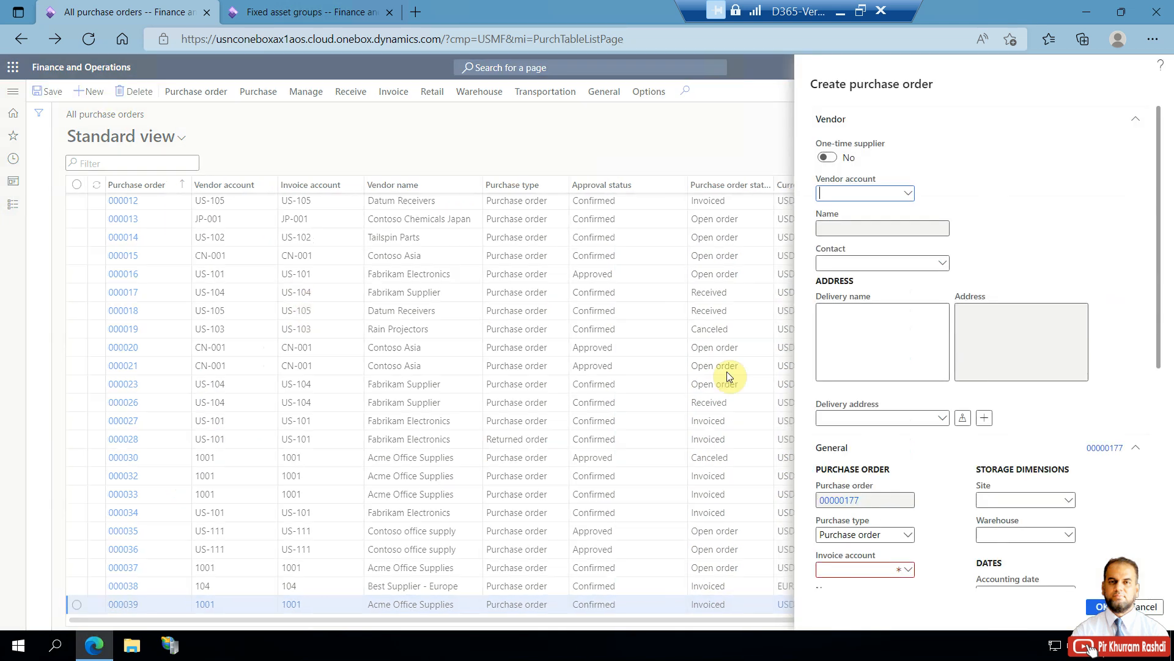
click(908, 194)
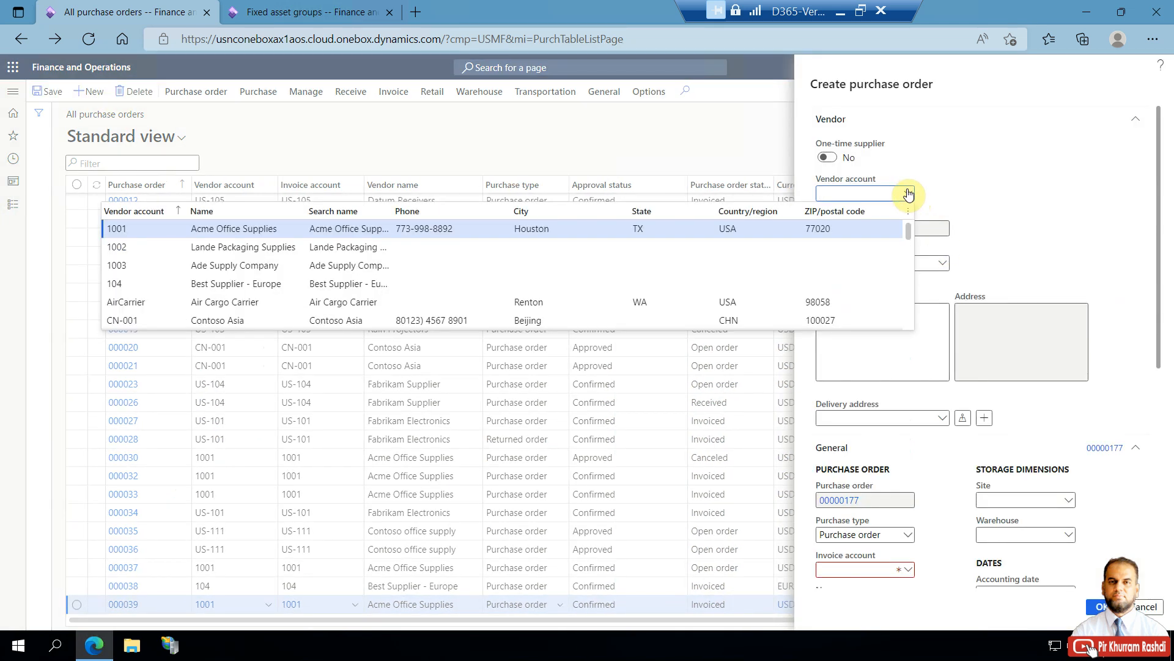
click(163, 226)
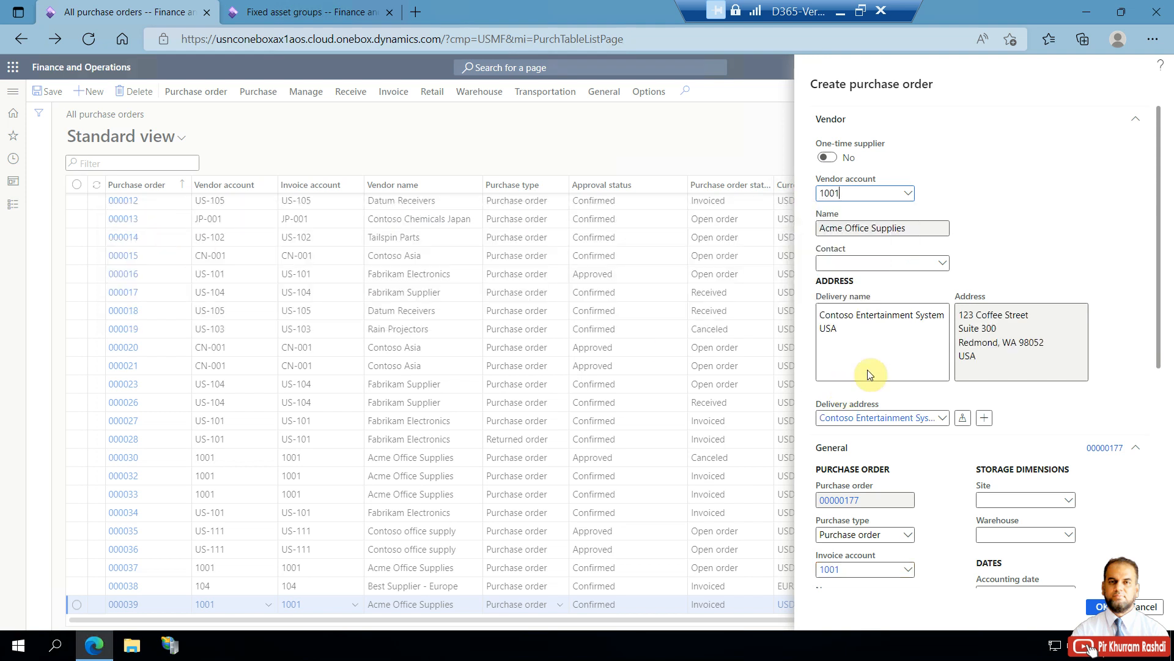
Set the new purchase order's accounting date to 01/01/2022
drag(1163, 294, 1170, 500)
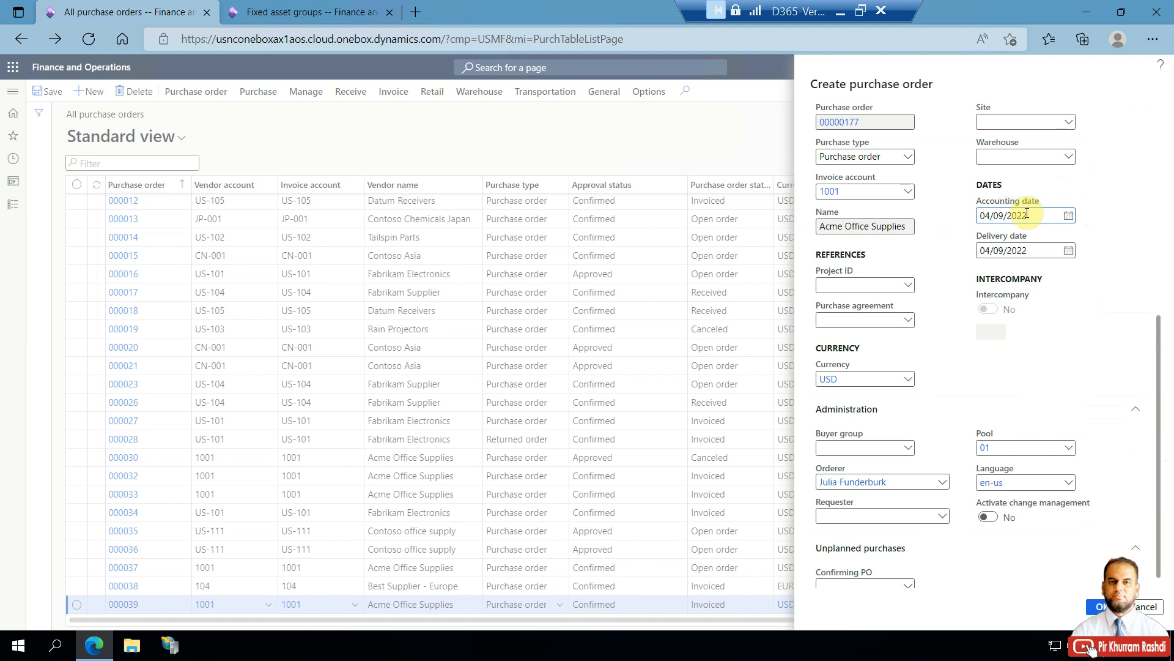
click(1072, 219)
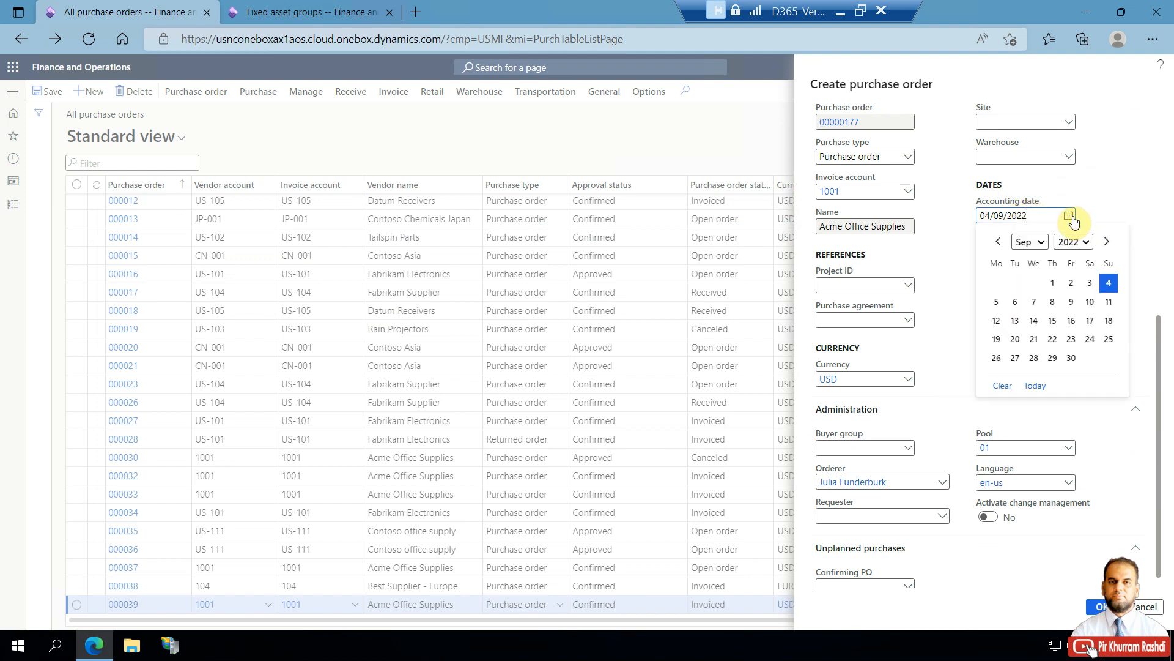
click(1029, 242)
click(1031, 260)
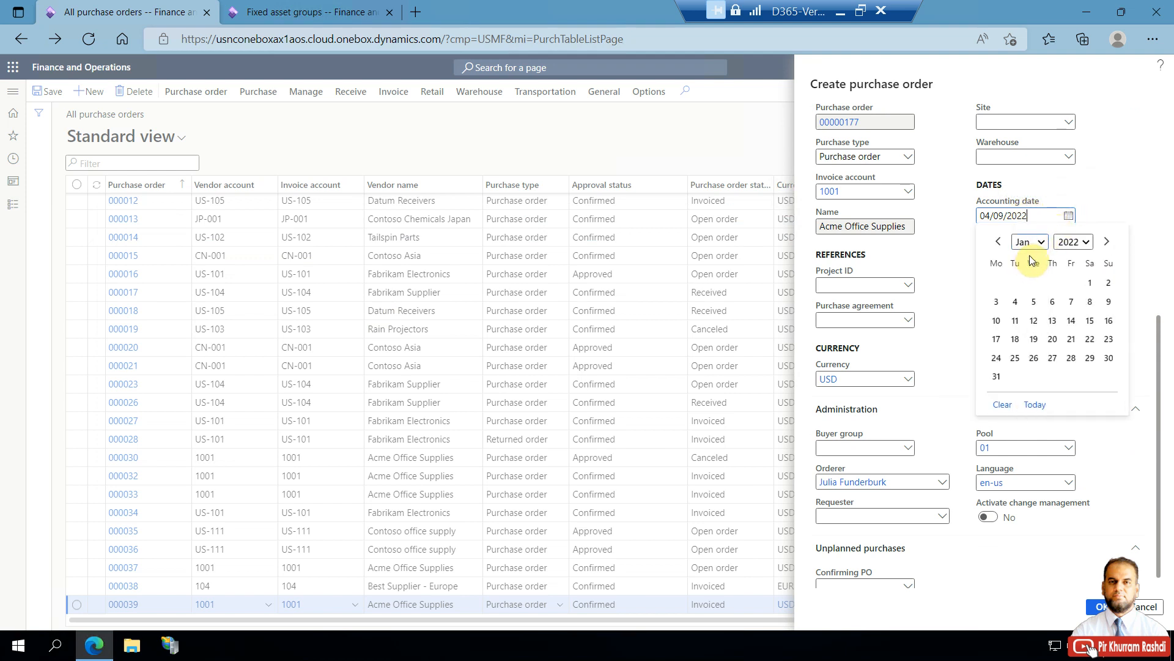
click(1090, 283)
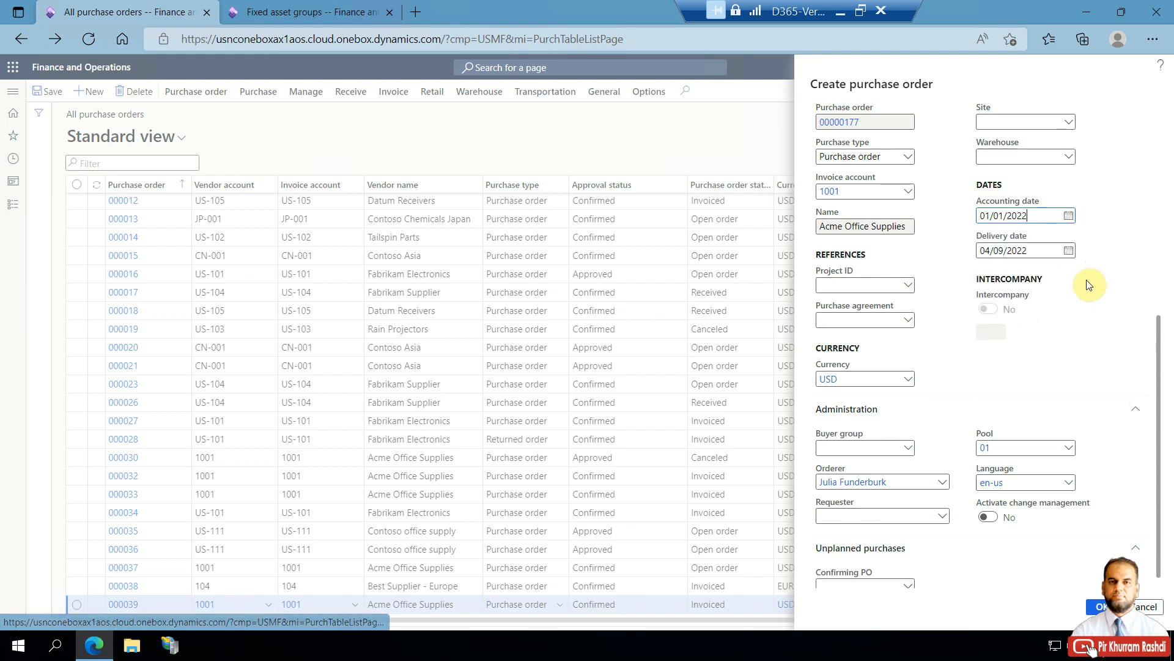
Set the delivery date to 01/01/2022 and create the purchase order
click(1068, 253)
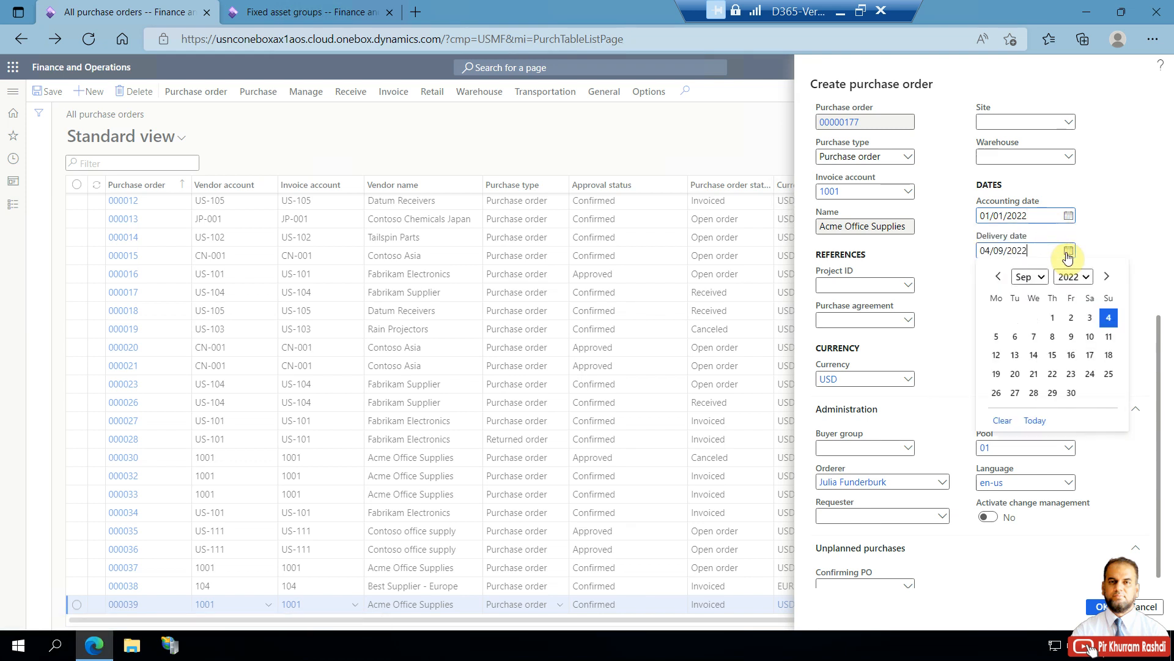
click(1039, 279)
click(1039, 281)
click(1041, 281)
click(1033, 296)
click(1090, 317)
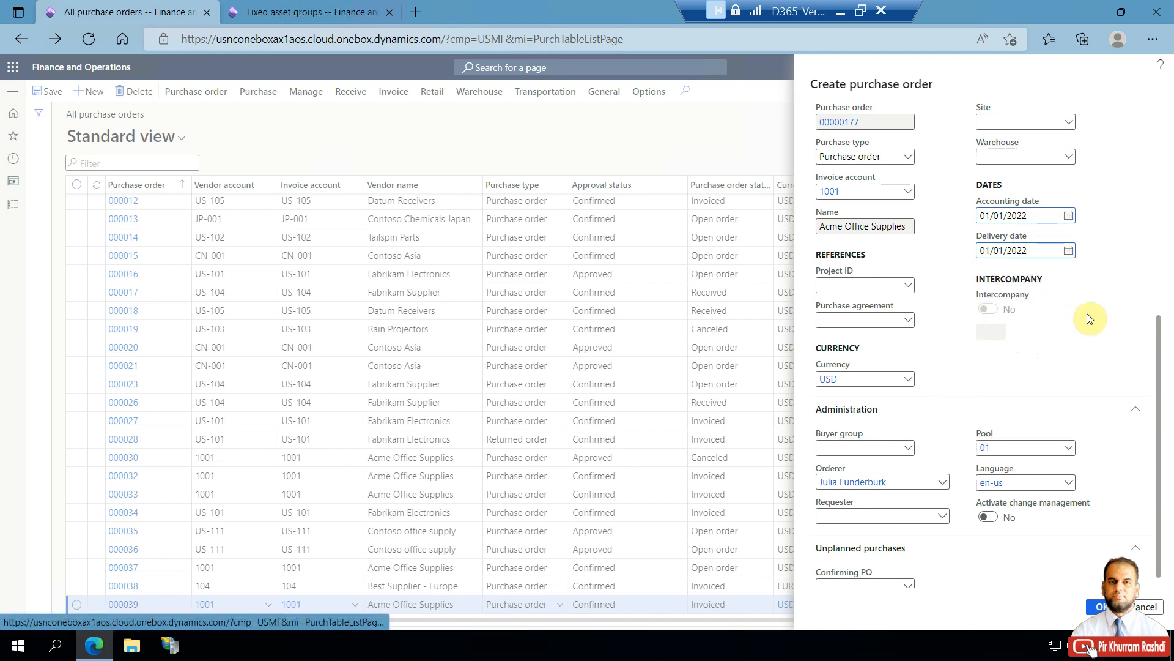
drag(1159, 355, 1160, 212)
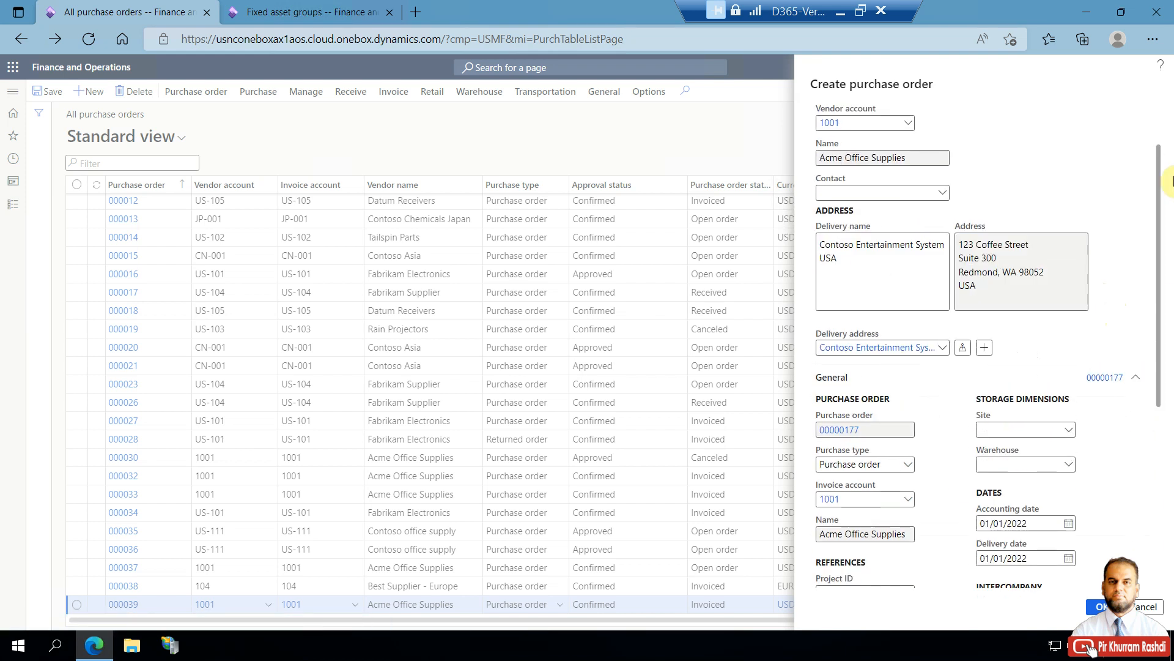
click(1104, 606)
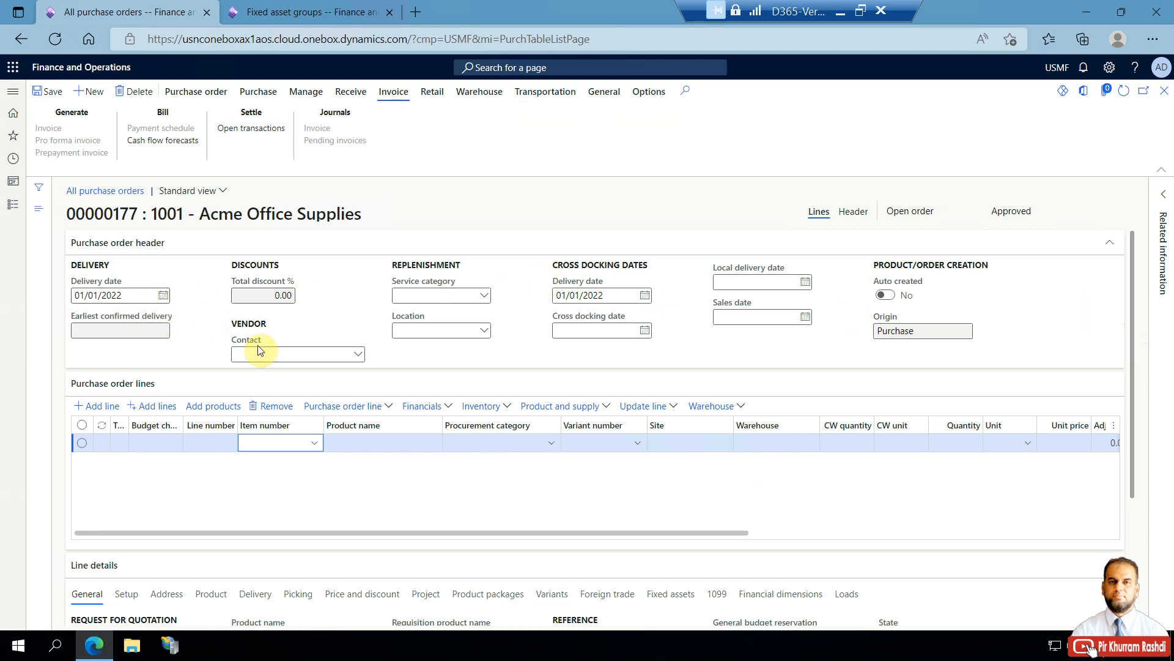
Look through the general and setup details in the purchase order's header view, and return to its lines
click(862, 211)
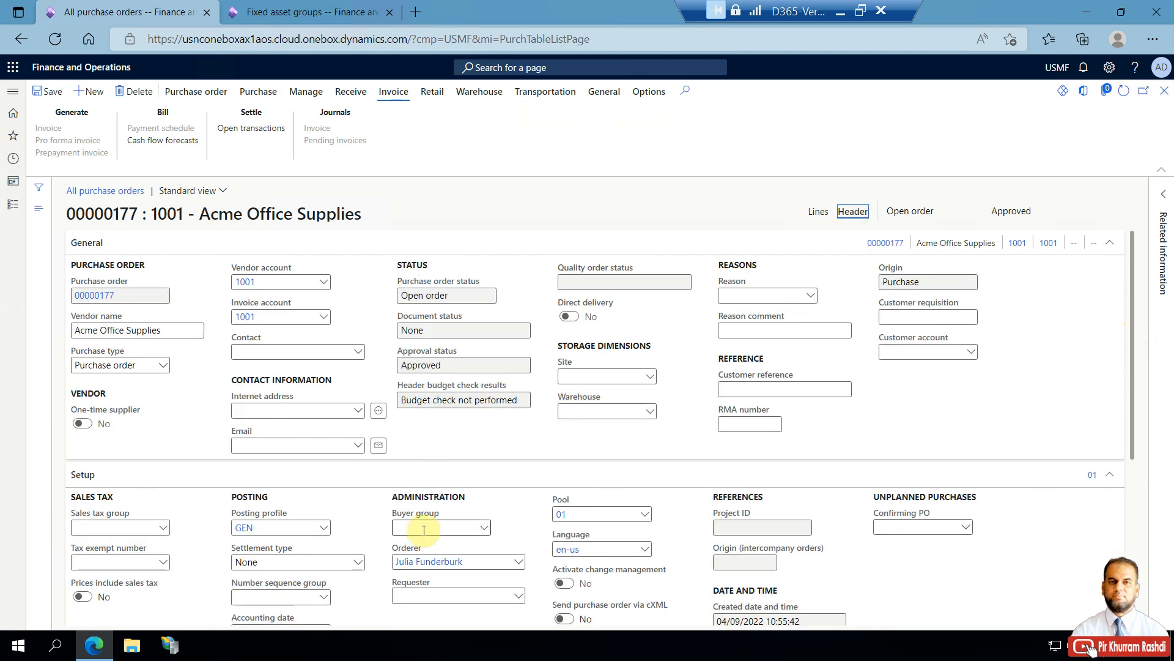
scroll(424, 530, down, 2)
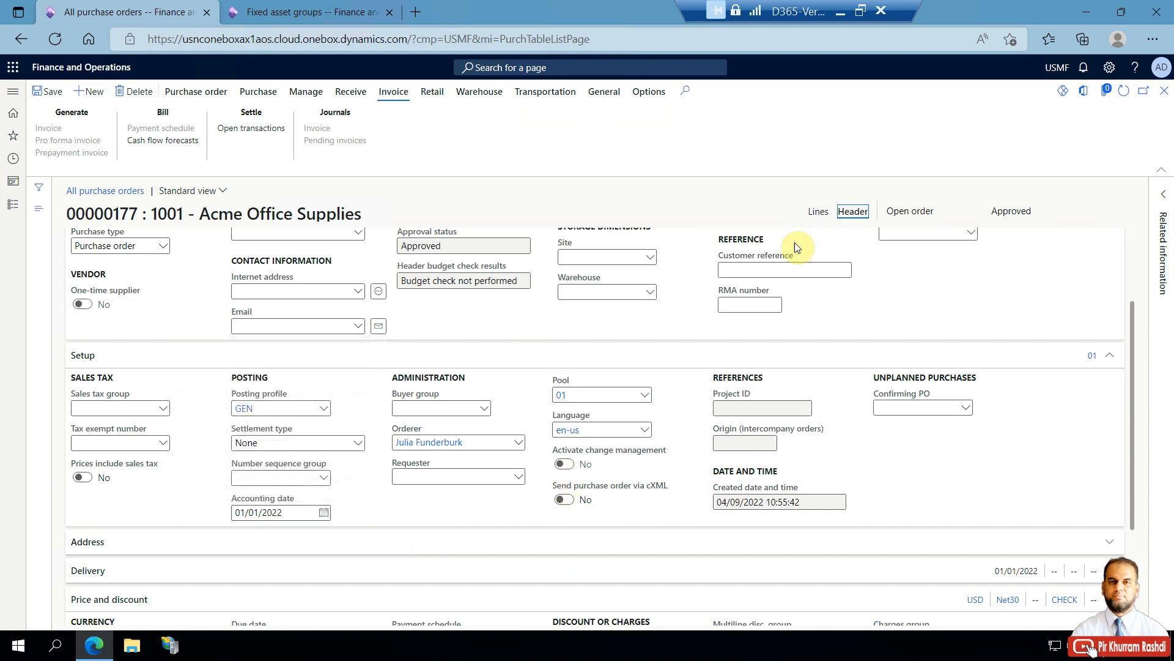
click(818, 214)
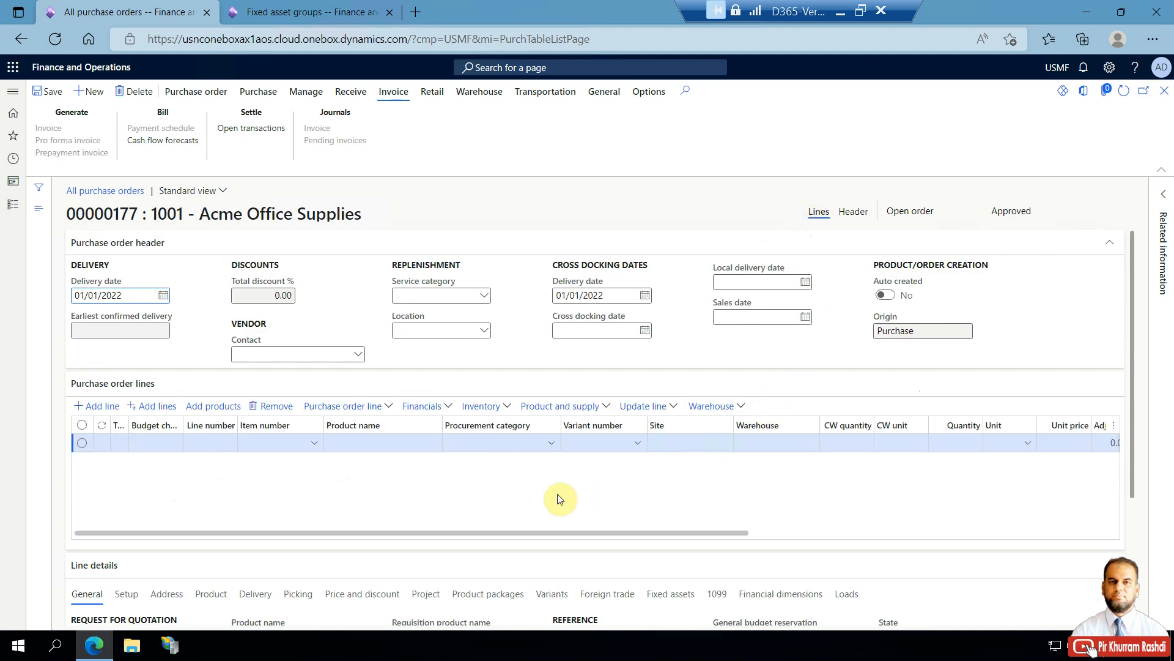
Assign the Computers procurement category, found under OFFICE MACHINES, to the first purchase order line
click(550, 444)
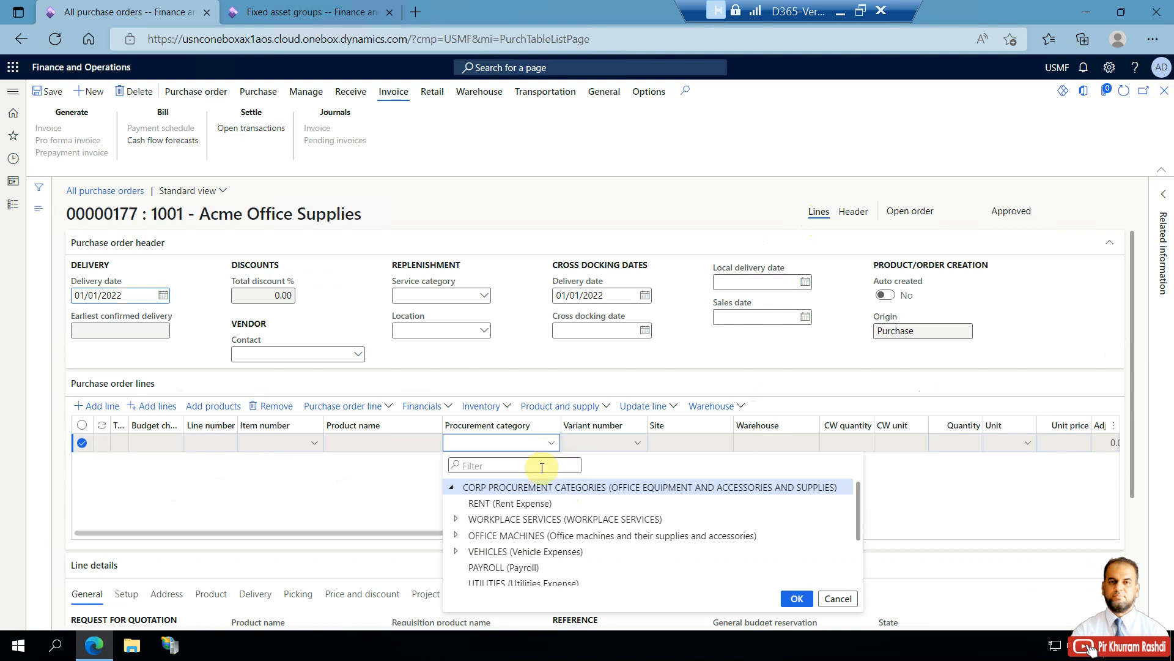
click(455, 536)
scroll(481, 548, down, 1)
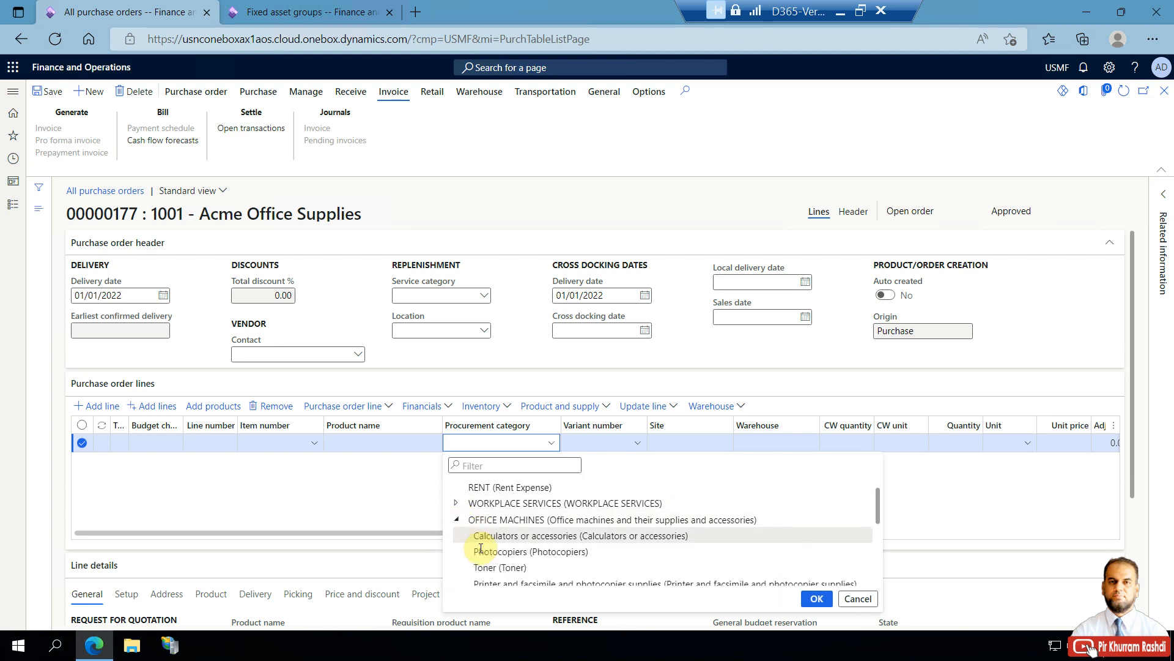
scroll(483, 554, down, 2)
click(490, 567)
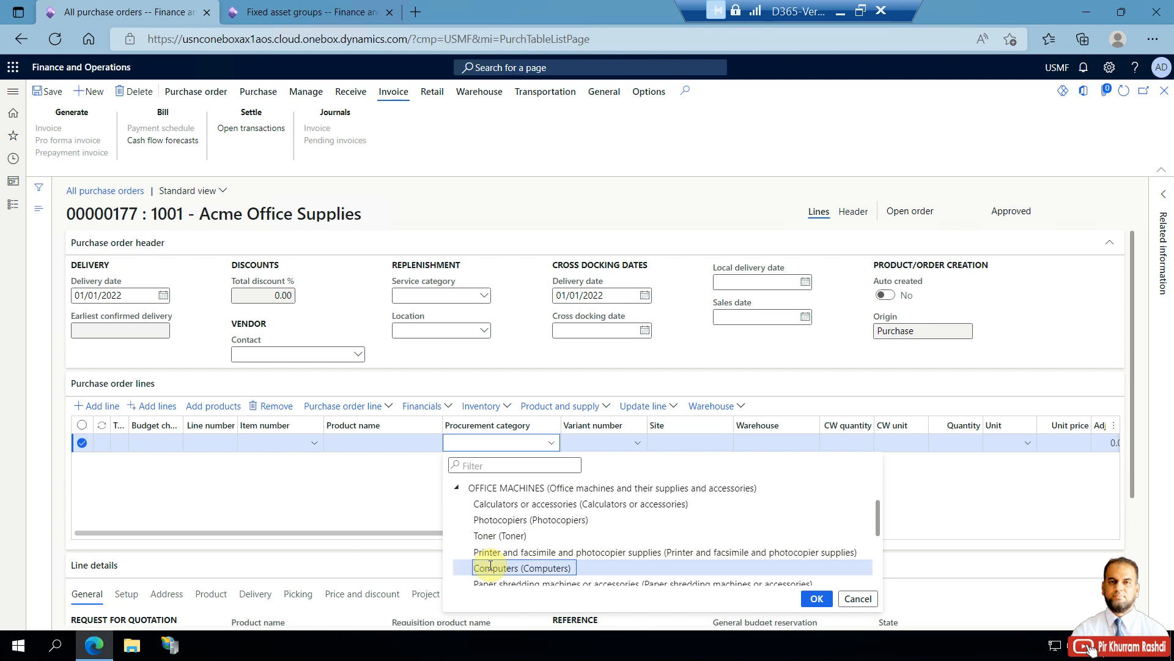
click(817, 601)
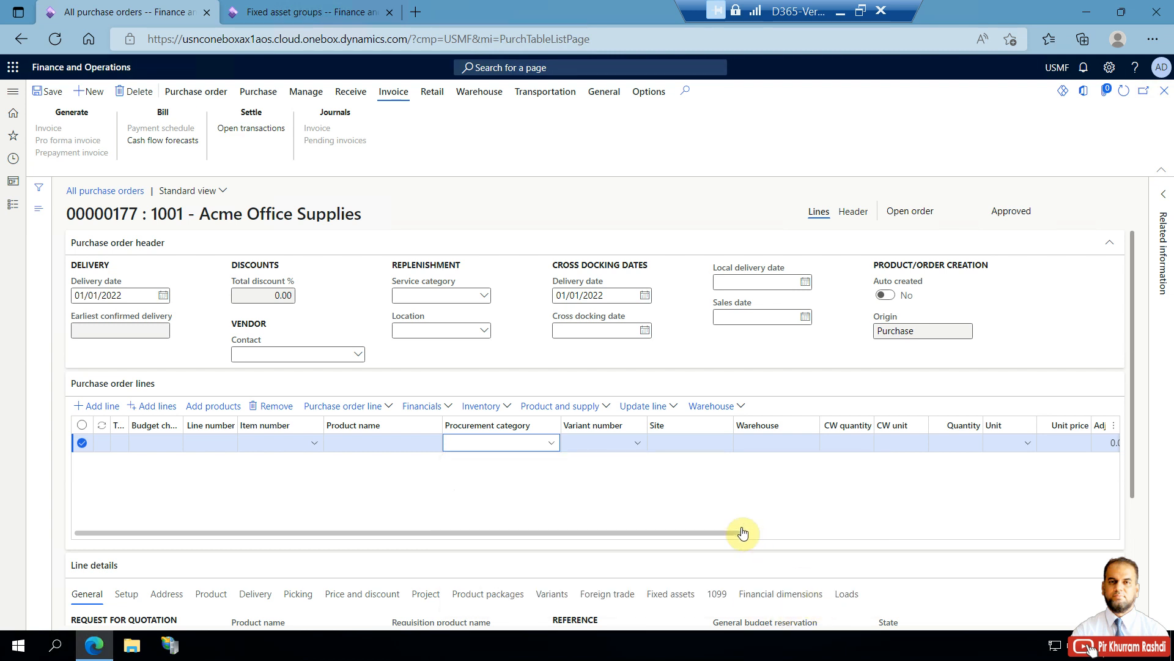
Set the Computers line to quantity 1, unit ea and unit price 1000
drag(663, 532, 794, 537)
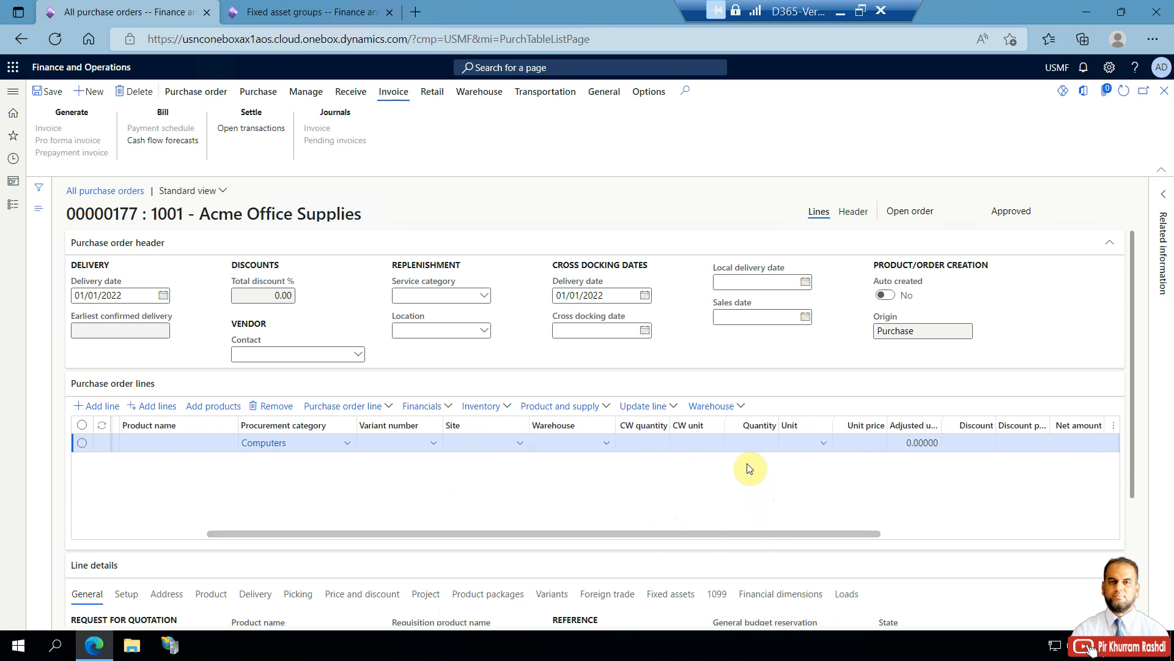
click(748, 446)
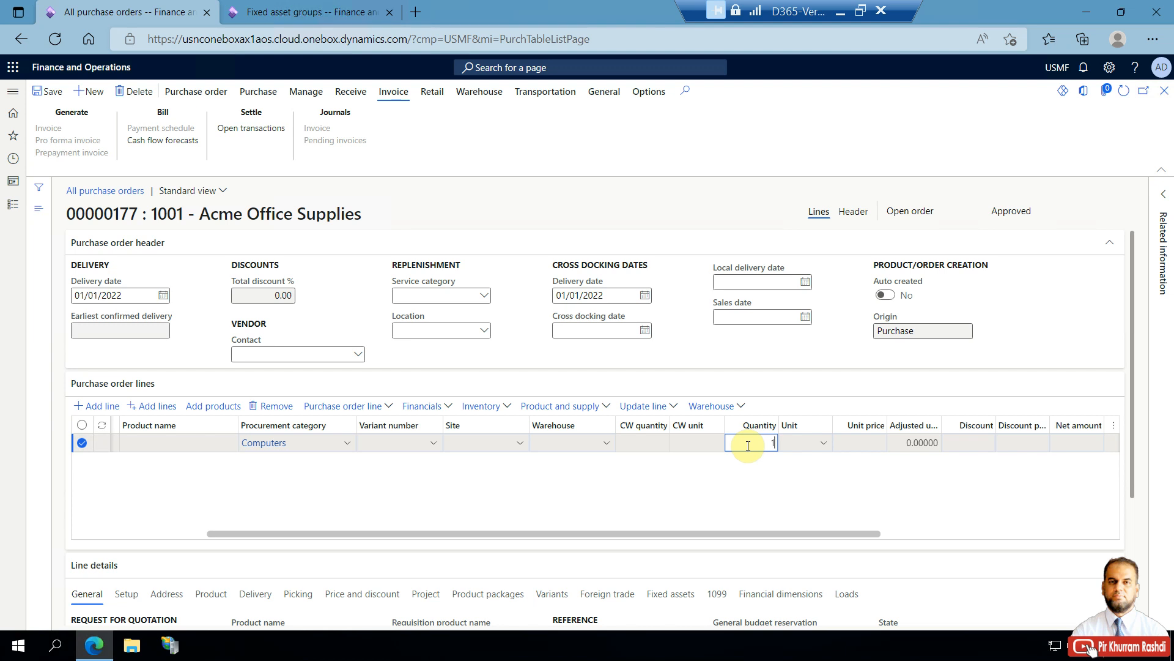
click(801, 444)
click(823, 444)
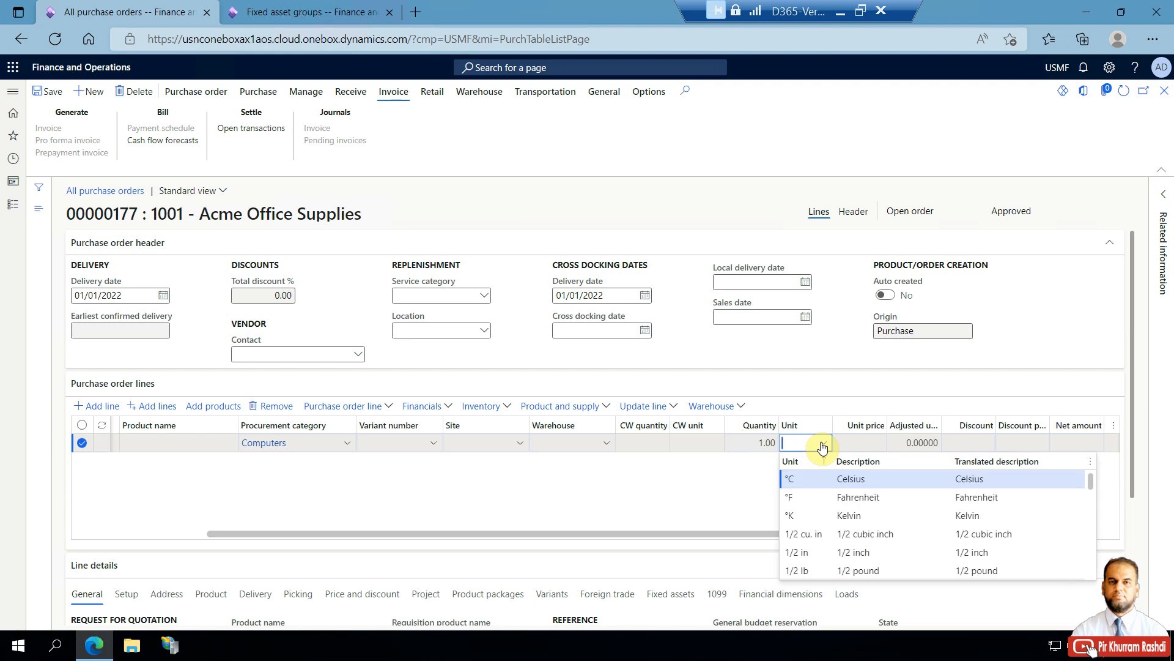
text(ea)
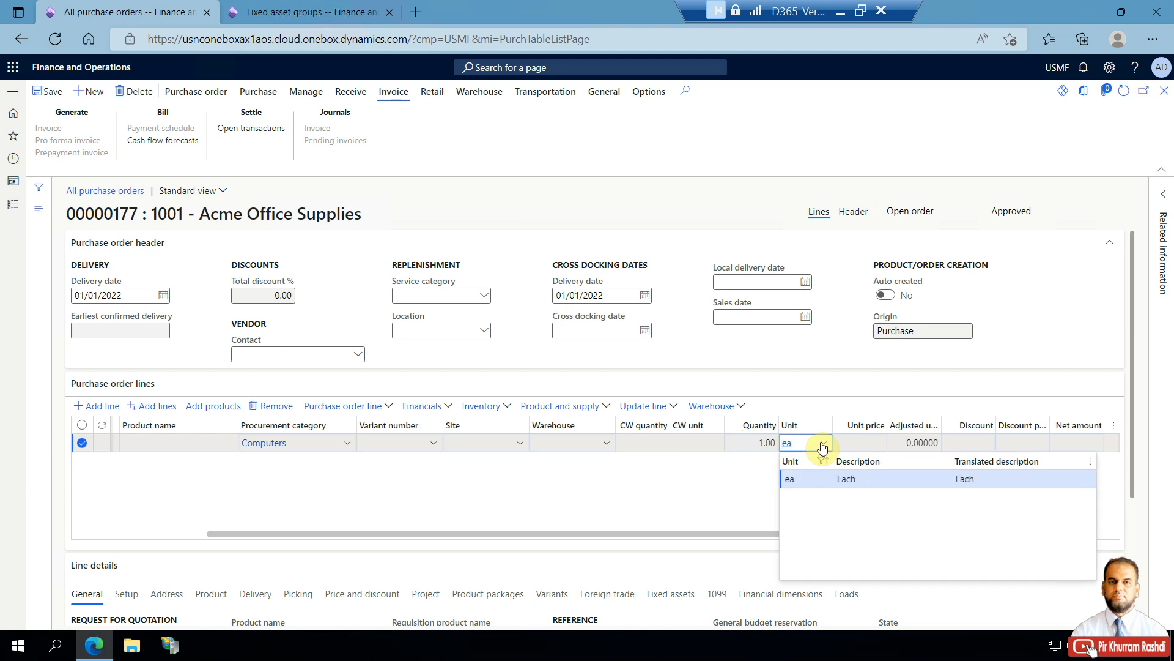
click(818, 472)
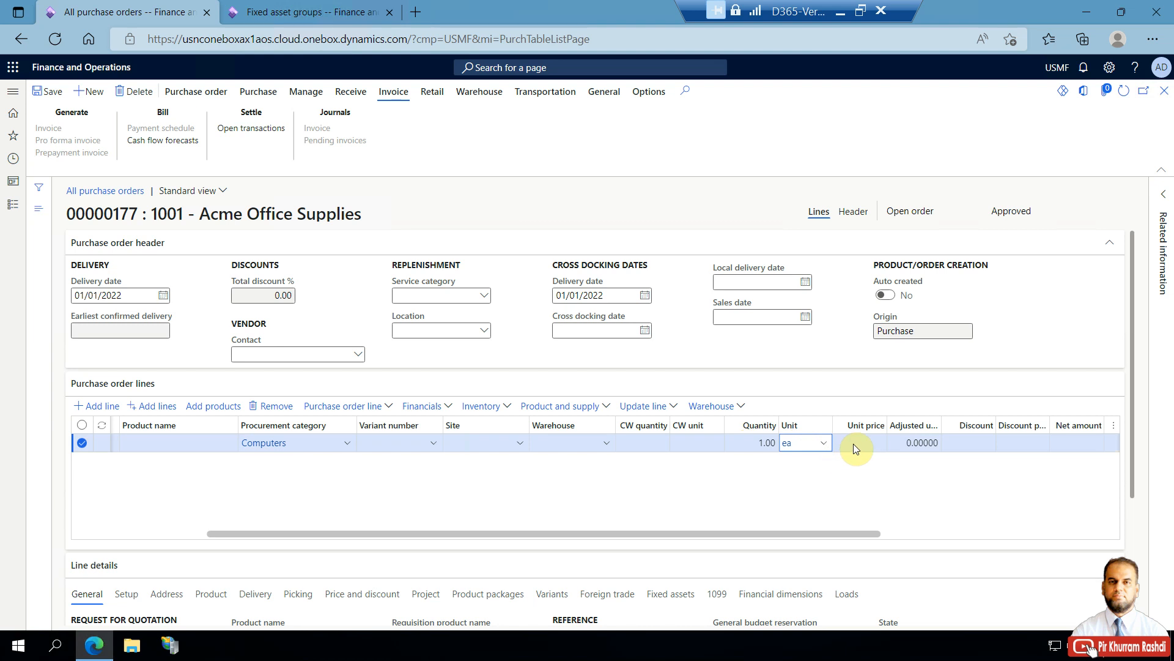
click(856, 443)
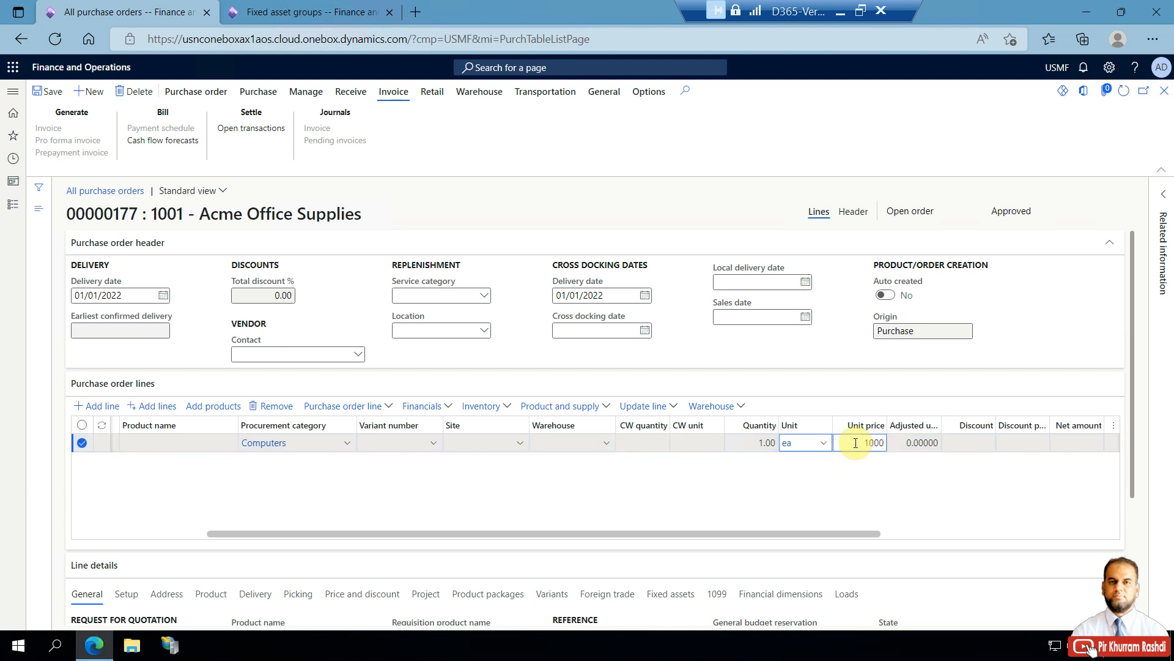
click(899, 442)
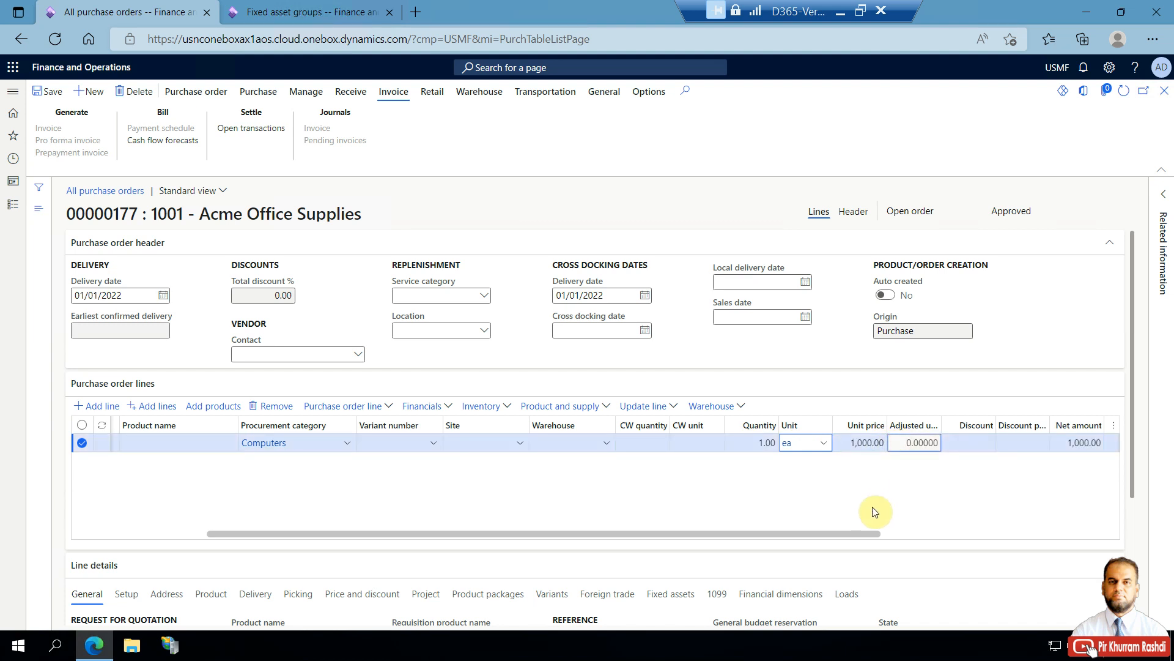
drag(851, 526, 568, 542)
Clear the cash discount in the price and discount details of the purchase order header, and return to the lines
click(854, 212)
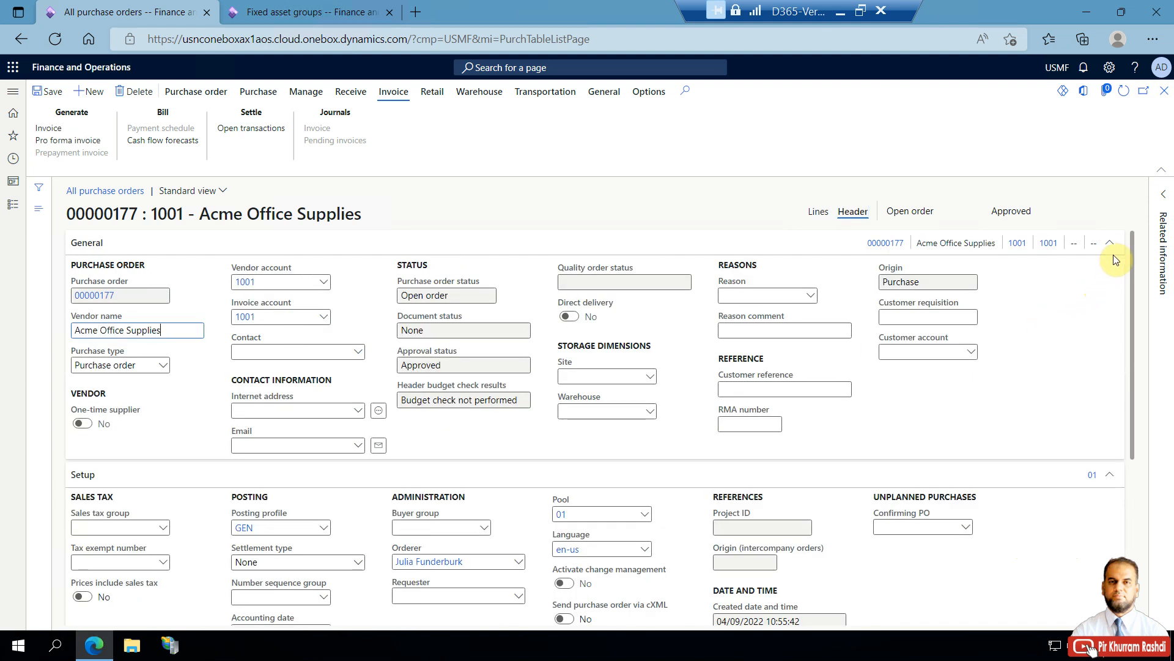
drag(1130, 245, 1106, 438)
click(434, 515)
drag(434, 515, 386, 527)
key(BackSpace)
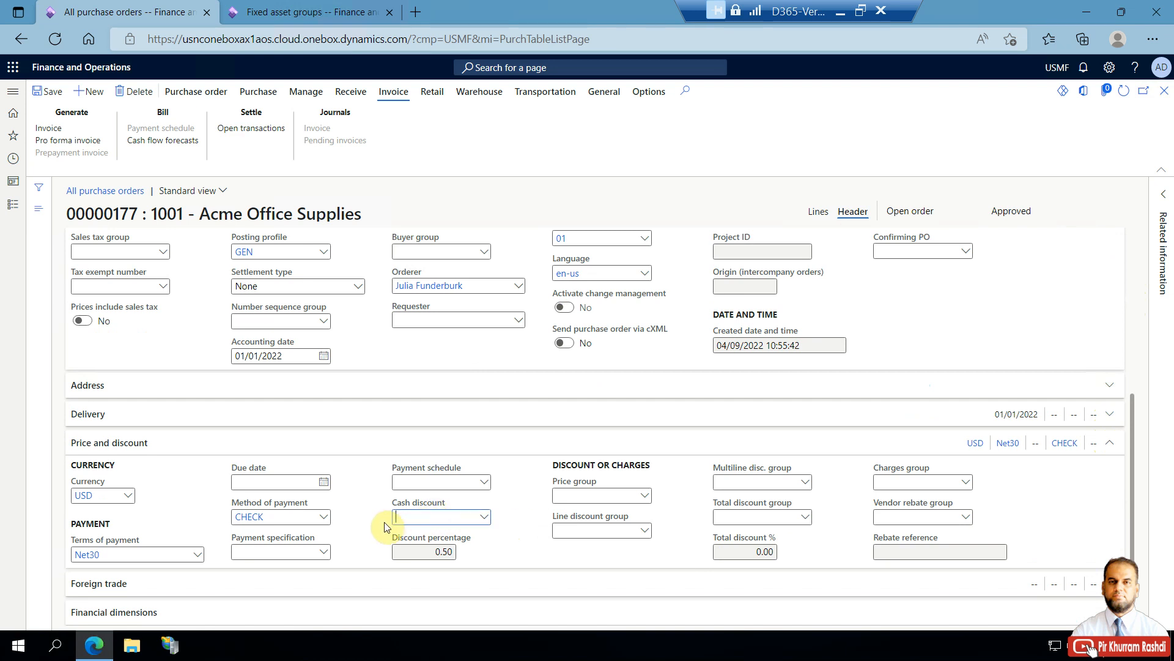
click(277, 552)
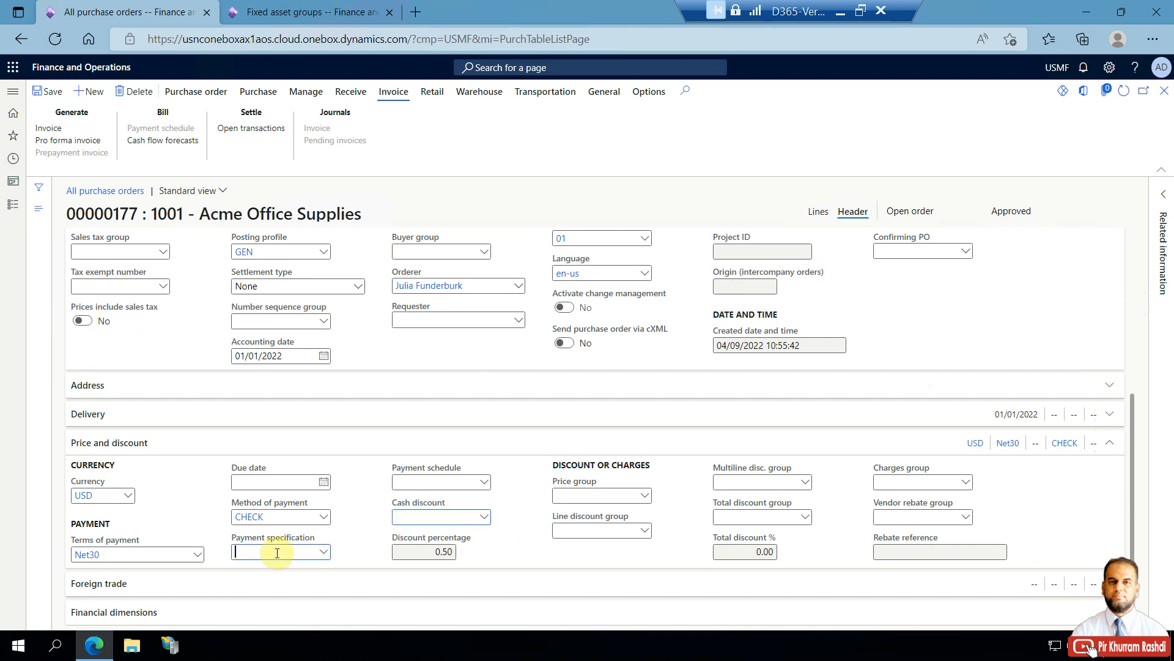
click(427, 517)
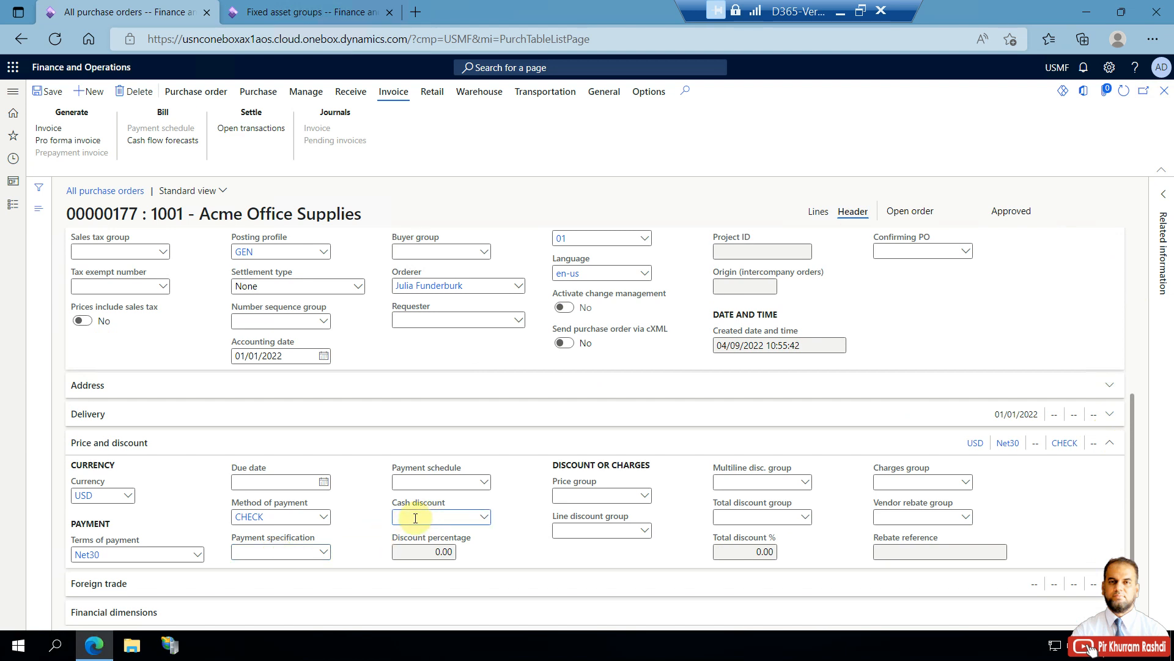
click(131, 555)
click(811, 213)
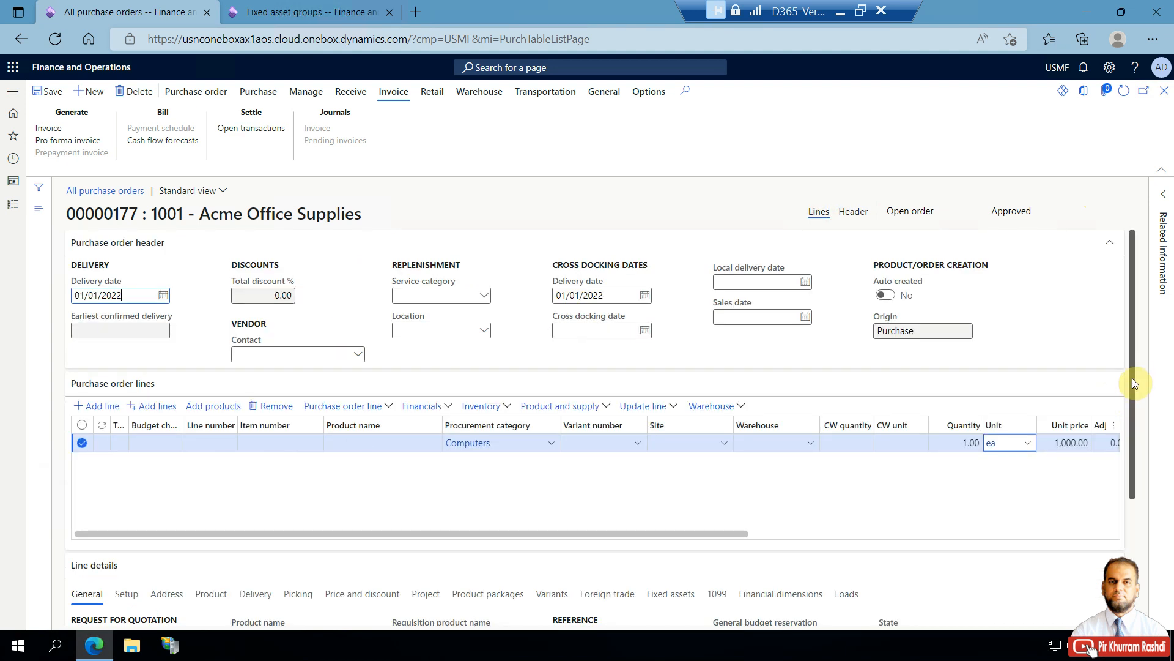
Open the purchase order totals and examine the subtotal, sales tax and total amount
drag(1133, 373, 1128, 428)
drag(690, 453, 981, 453)
click(275, 91)
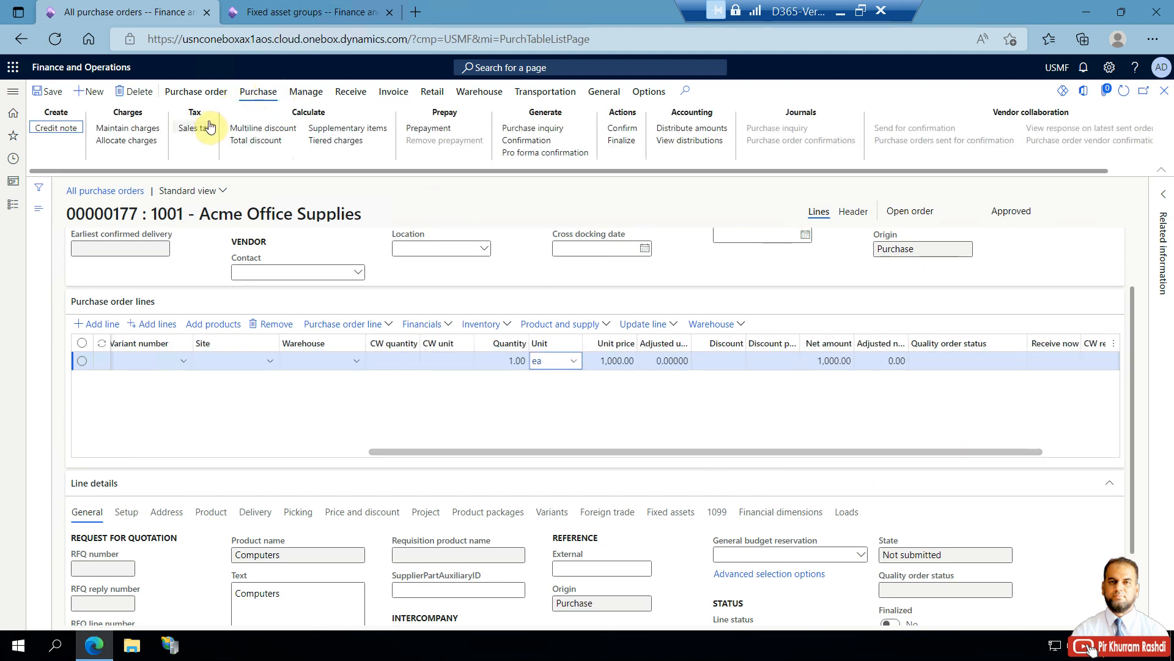
click(195, 92)
click(288, 132)
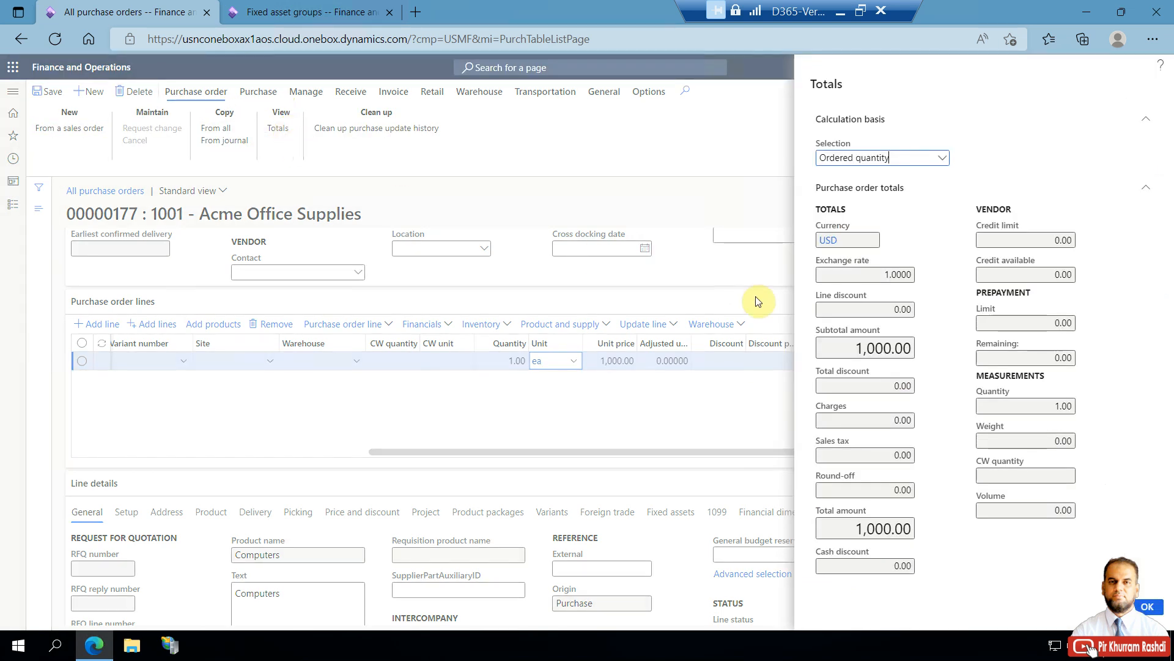
mouse_move(906, 358)
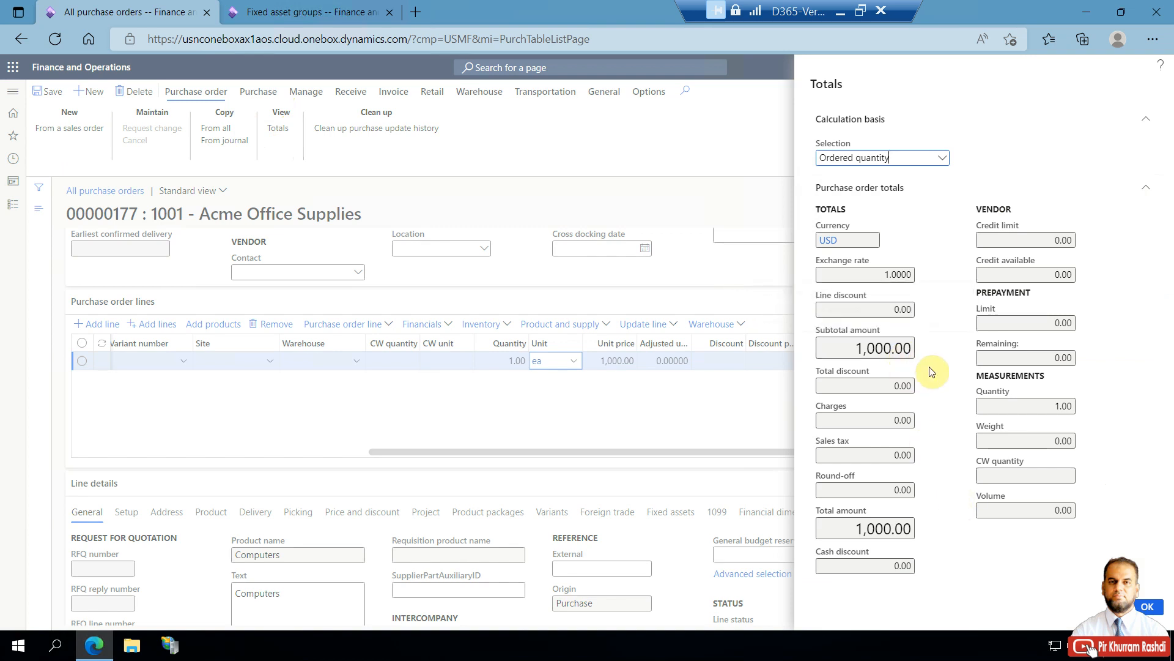
click(880, 348)
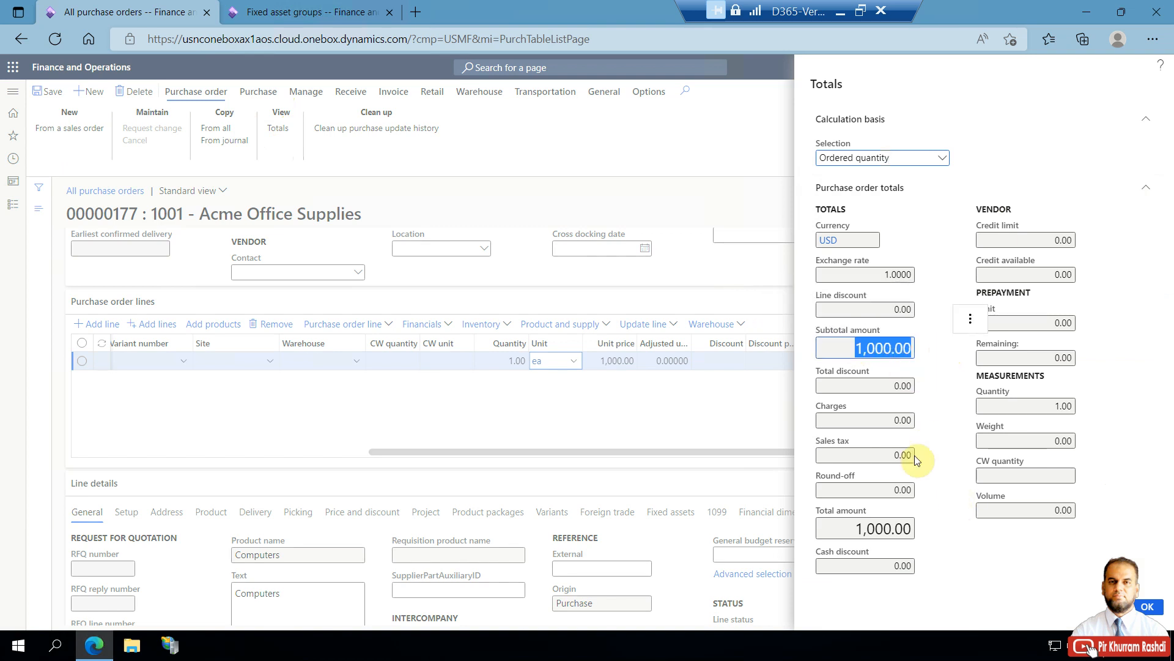
click(854, 537)
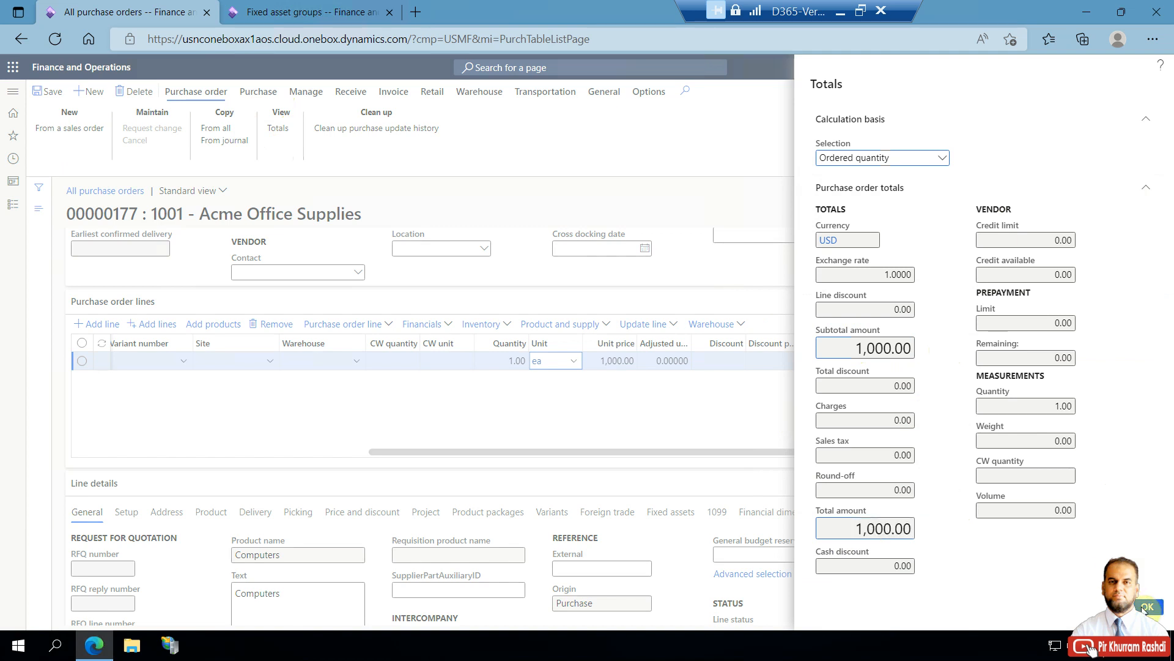
Close the totals, mark the Computers purchase order line as a new fixed asset, and assign it to fixed asset group COMP
click(1146, 607)
drag(1135, 382, 1117, 554)
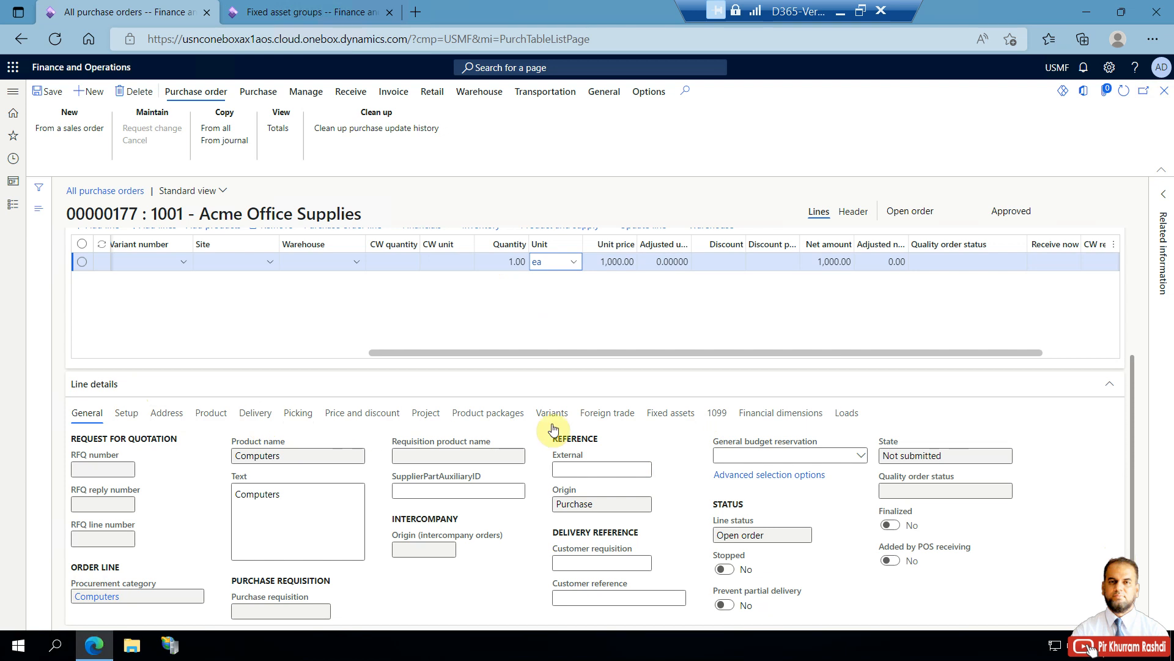
click(652, 416)
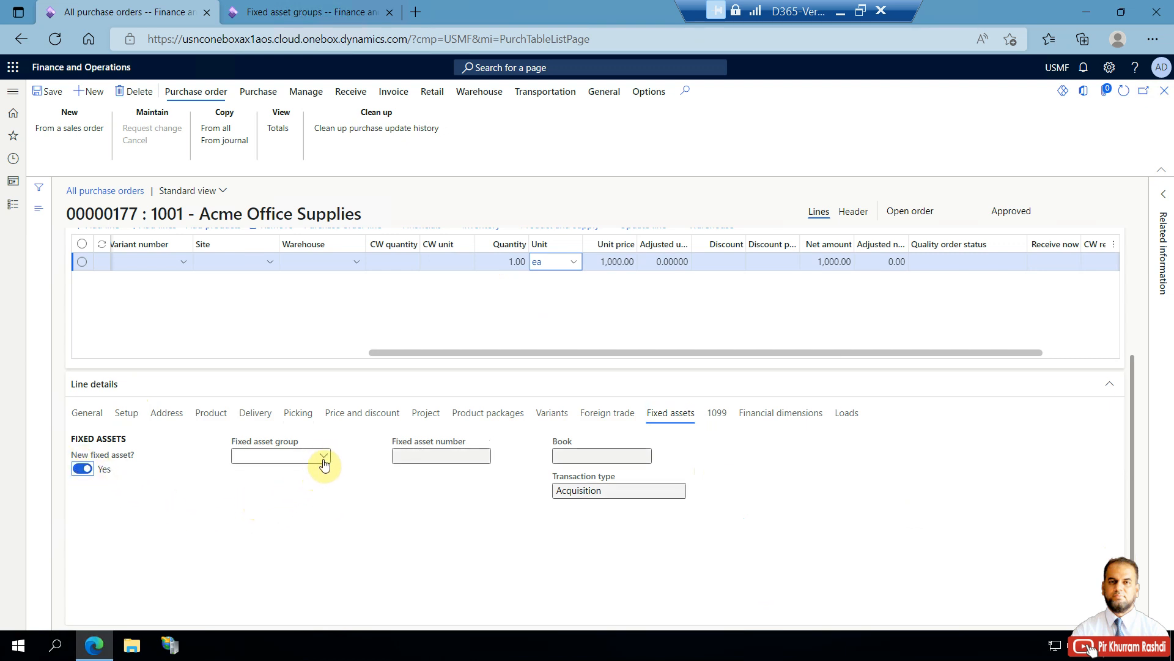
click(325, 464)
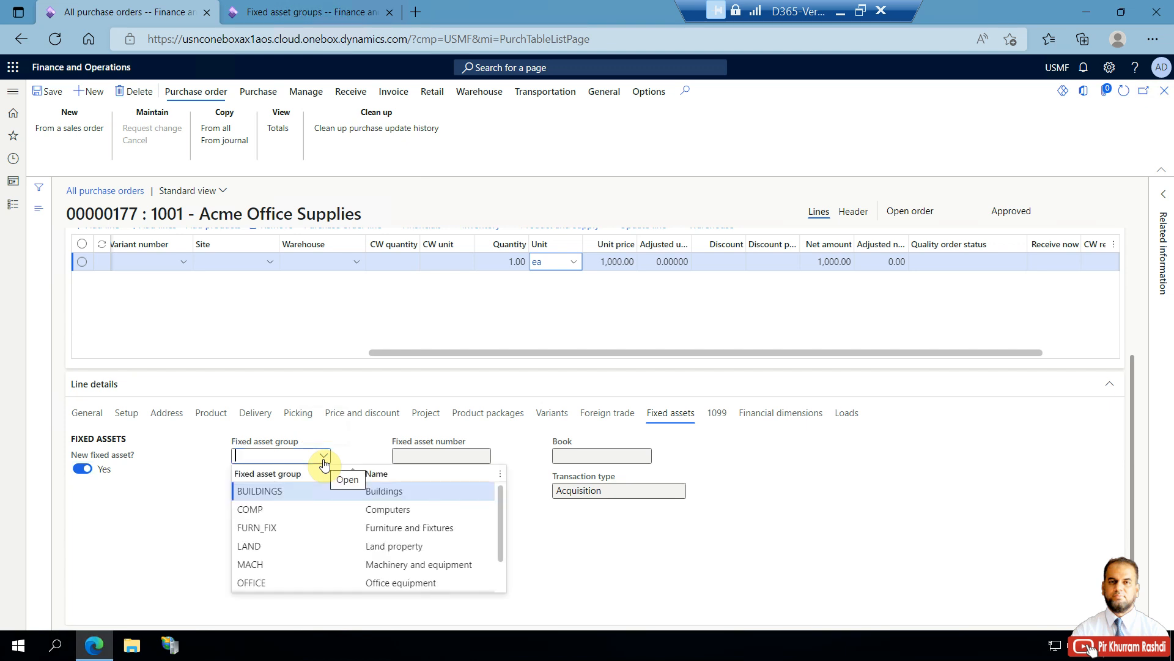
click(293, 510)
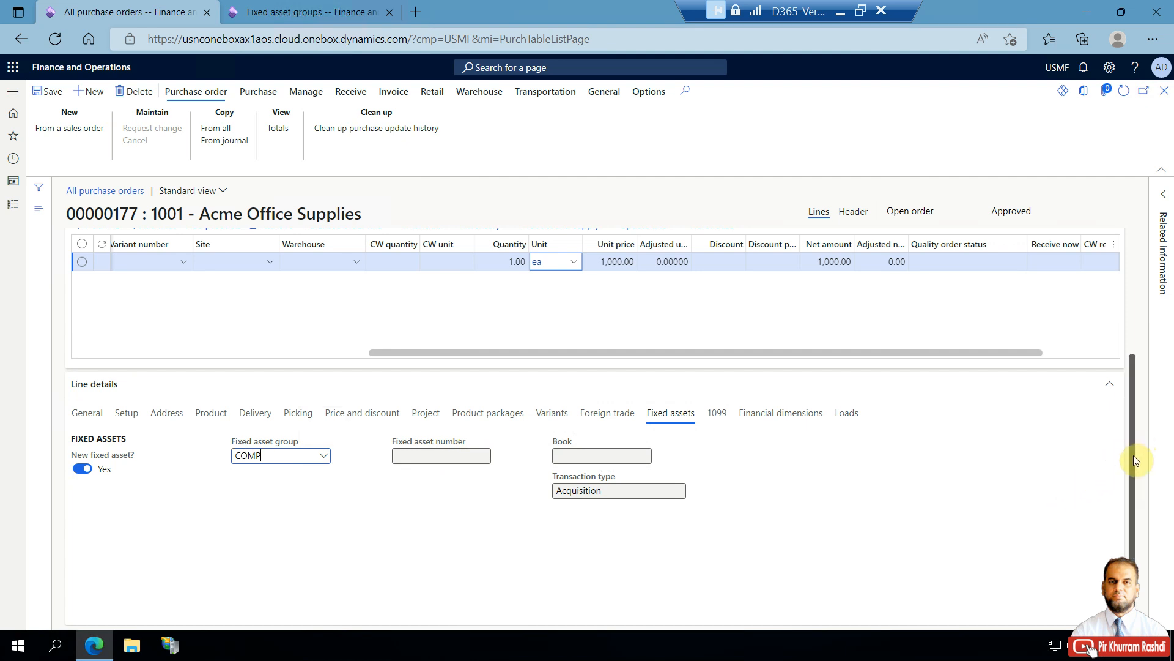
Confirm the purchase order for Acme Office Supplies
scroll(1133, 450, up, 1)
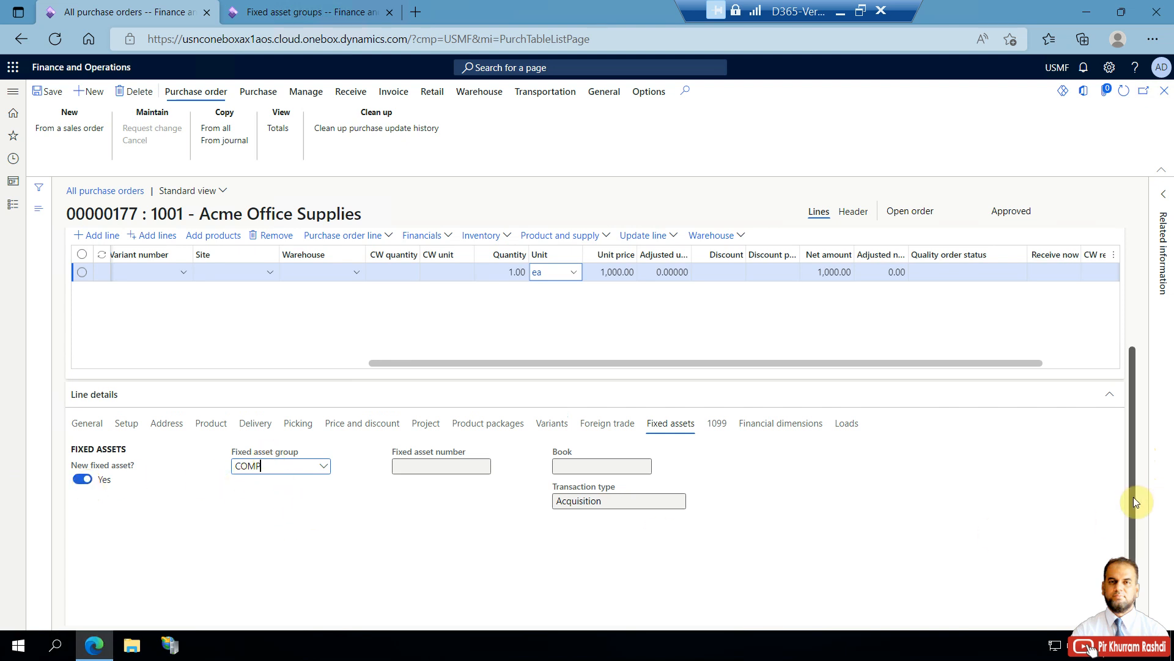
scroll(1133, 497, up, 3)
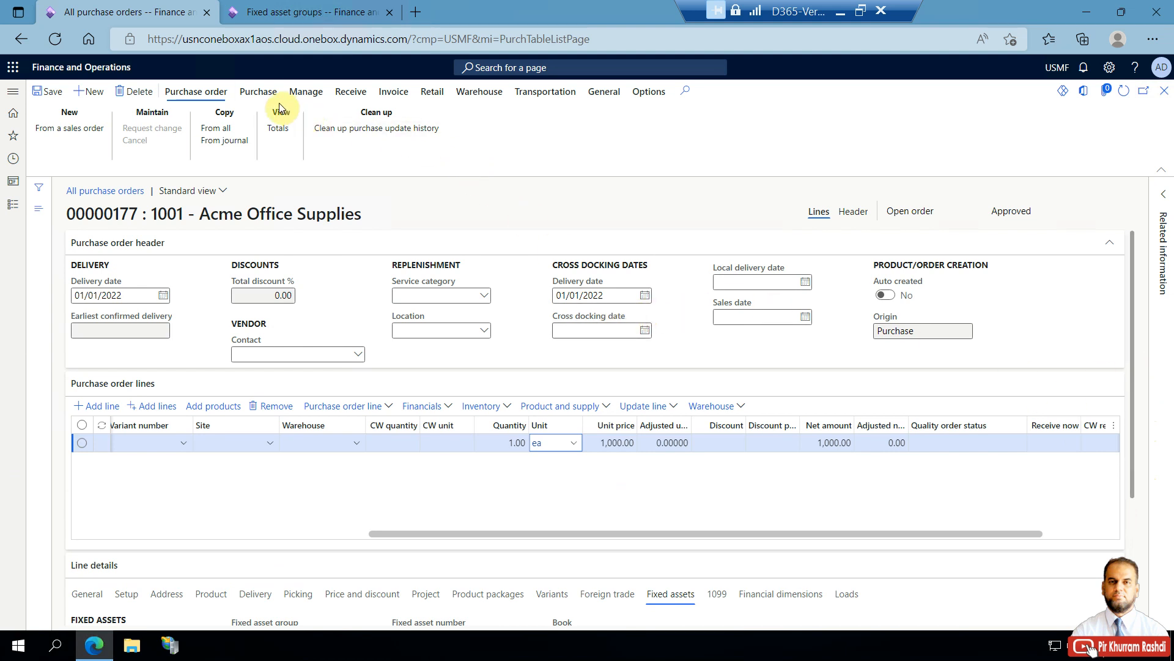
click(260, 93)
click(626, 128)
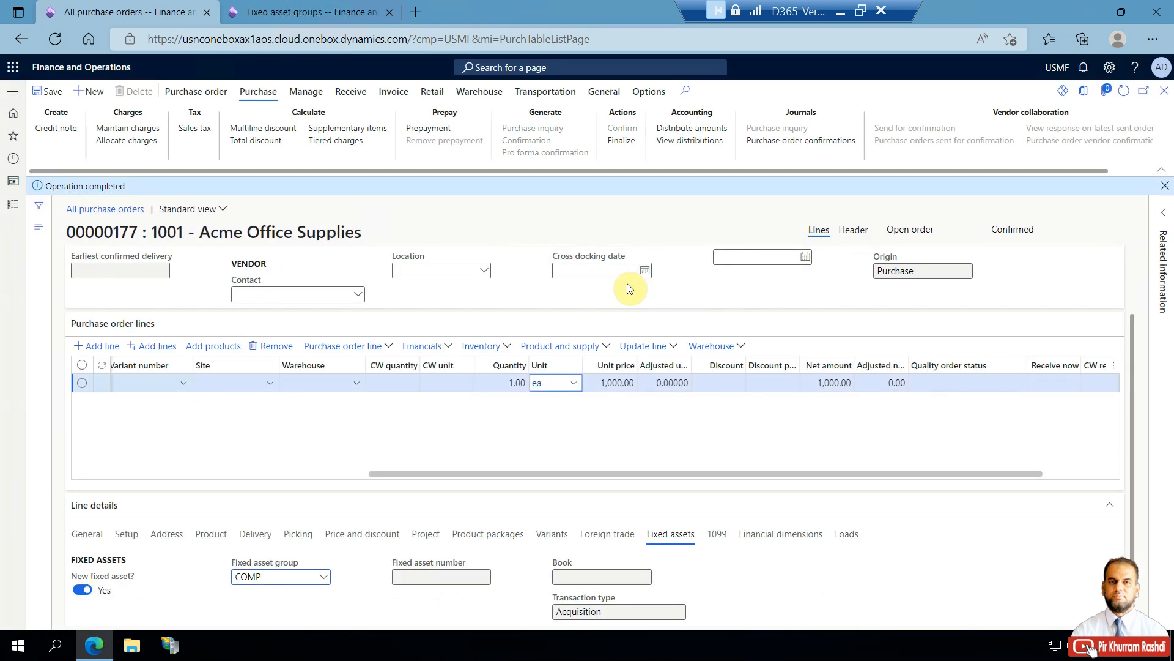
drag(1131, 386, 1157, 282)
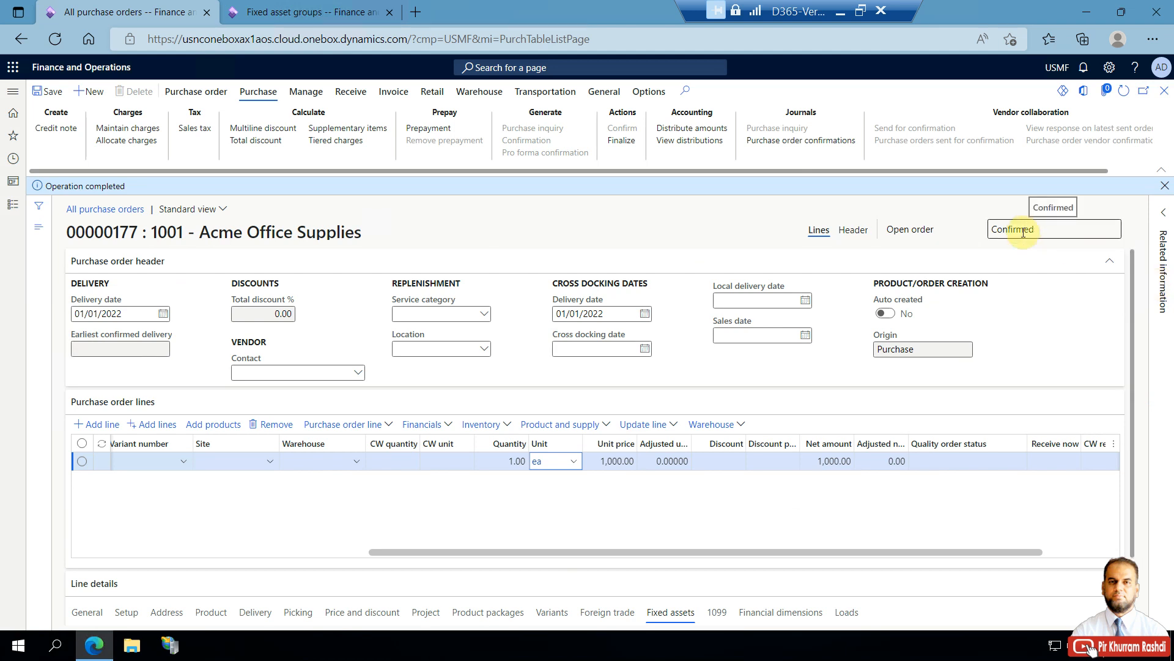
Start posting a product receipt for the purchase order and enter PS-177 as the product receipt
click(364, 93)
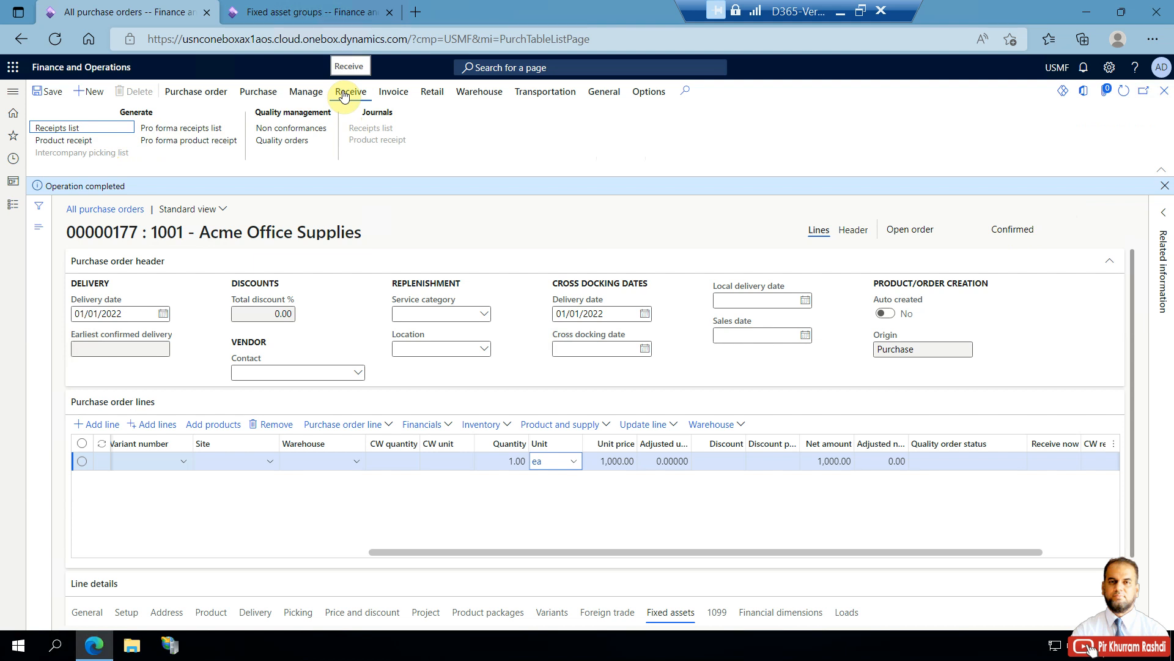
click(92, 146)
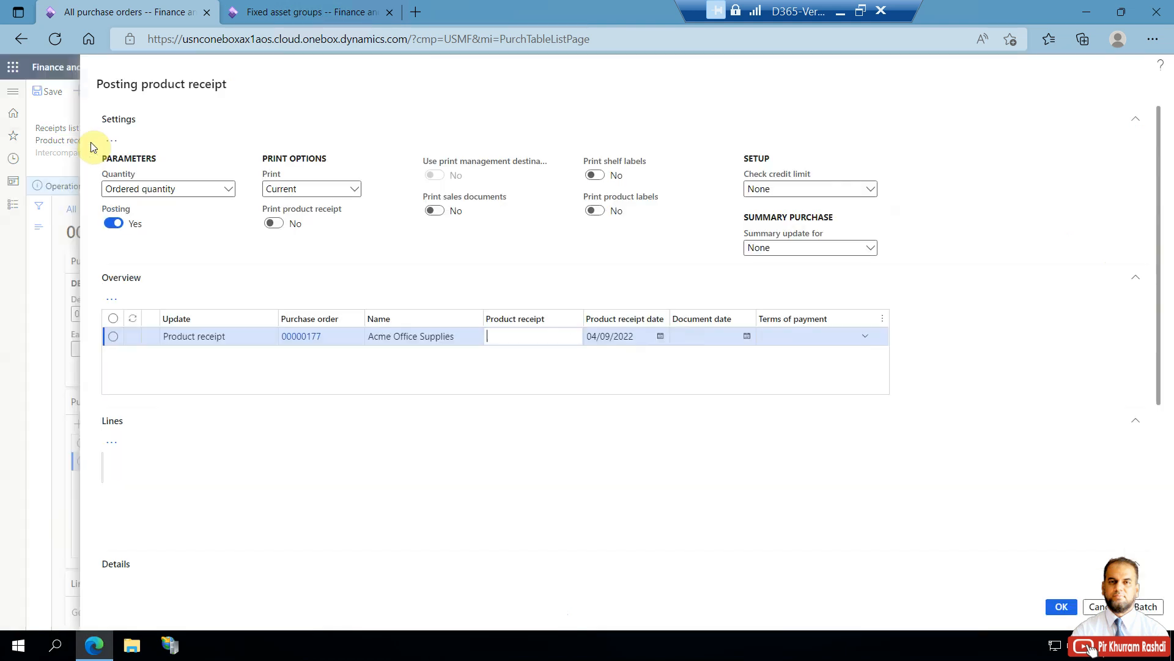
click(512, 341)
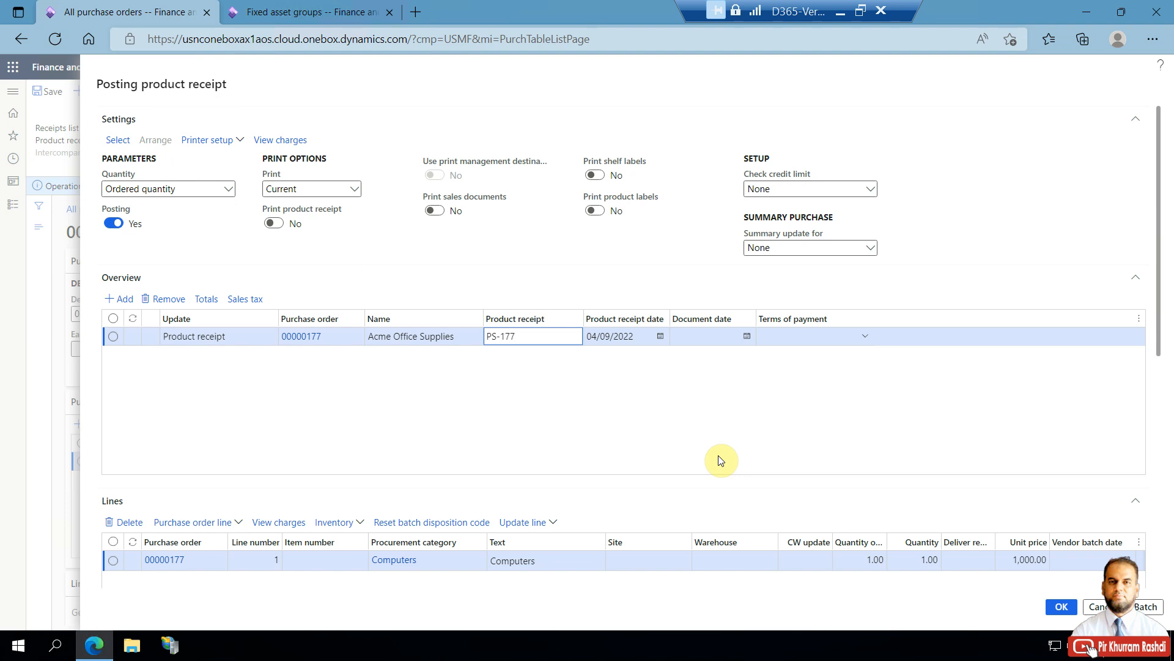
Set the product receipt date to 03/01/2022 and leave the document date blank
click(642, 336)
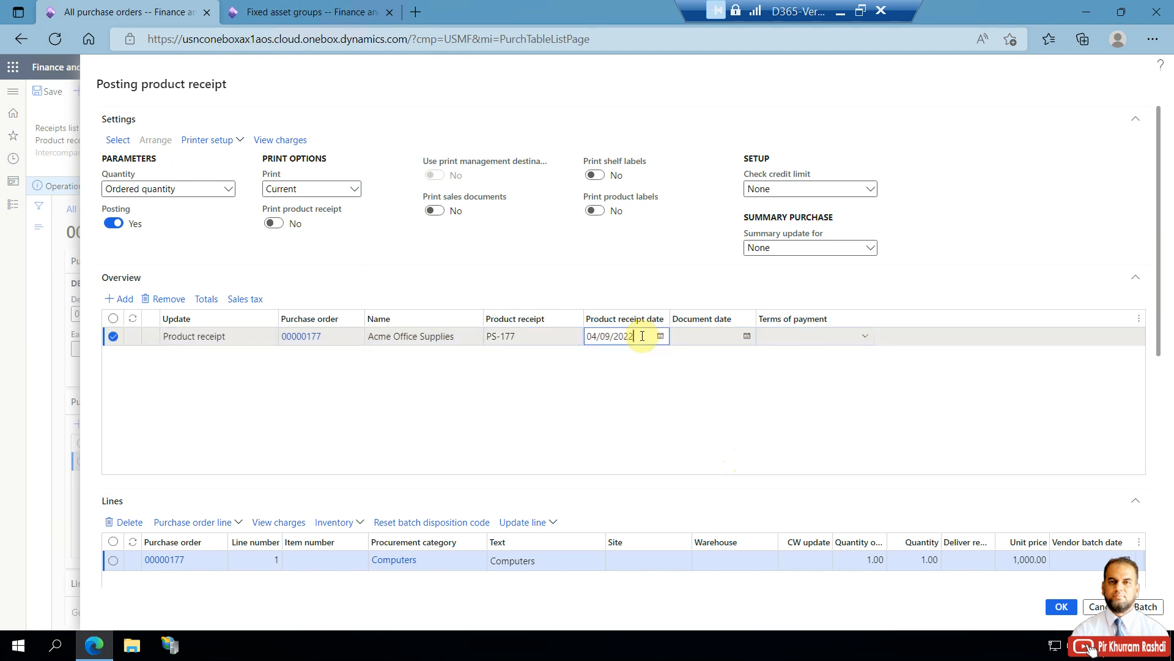
click(661, 337)
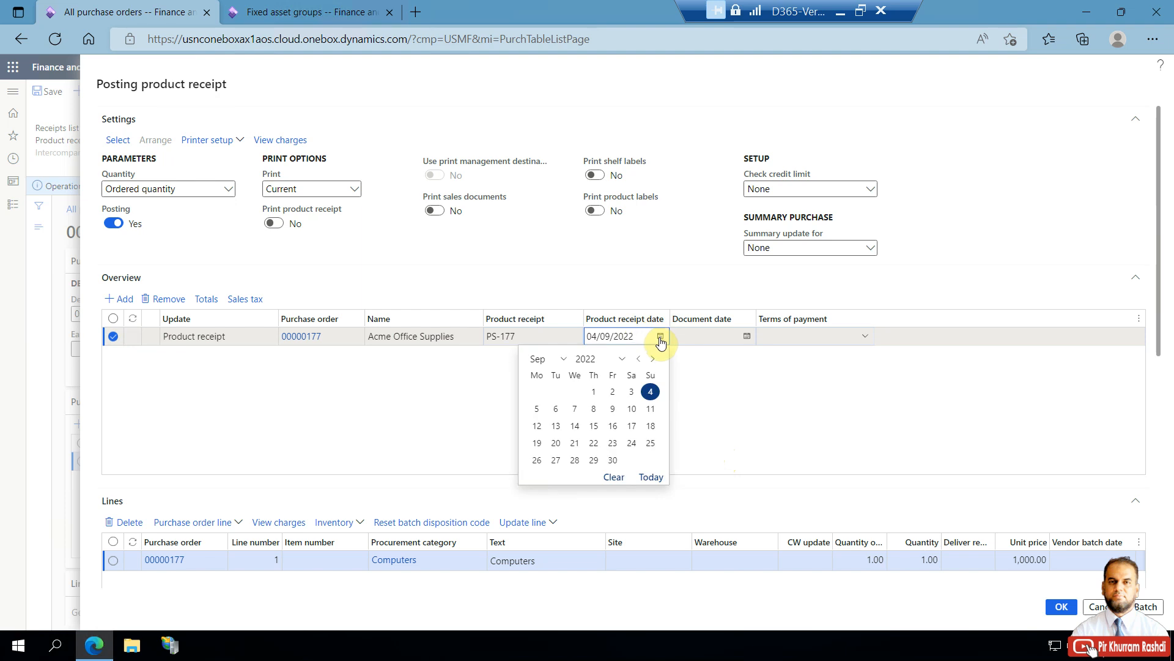
click(561, 365)
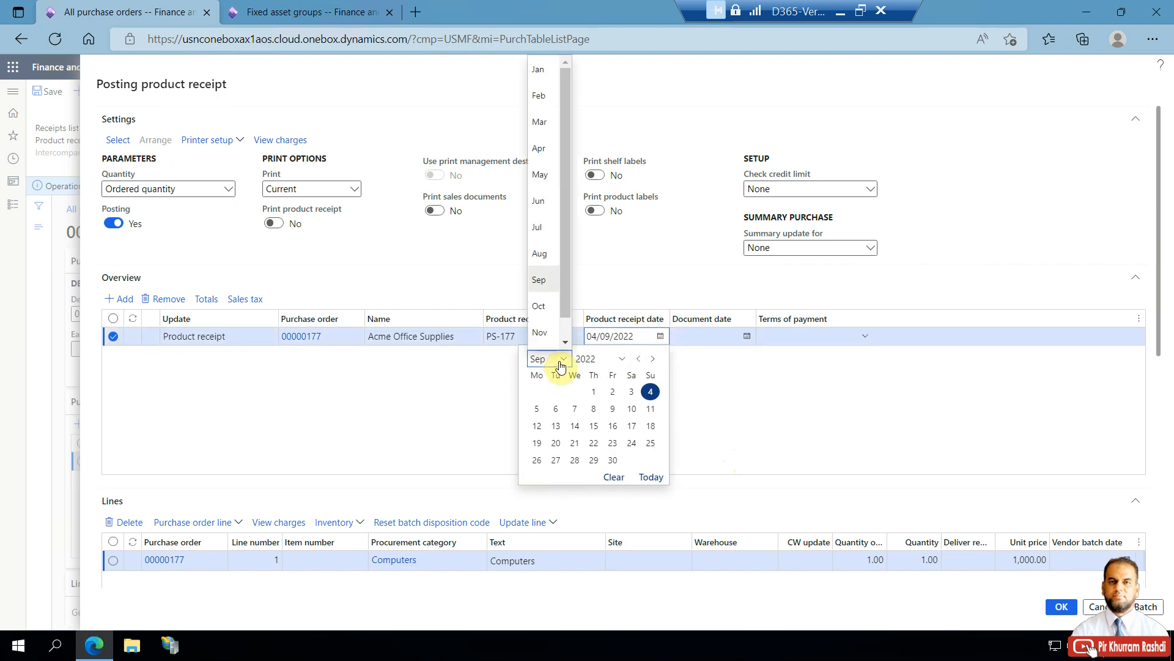
click(540, 70)
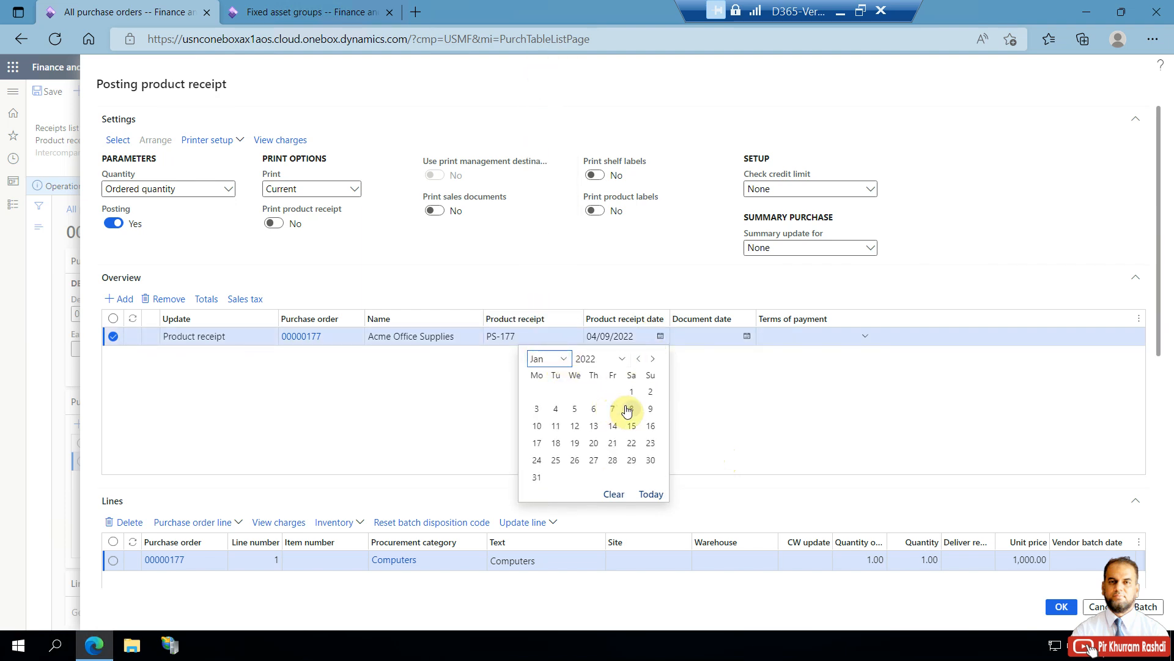
click(537, 408)
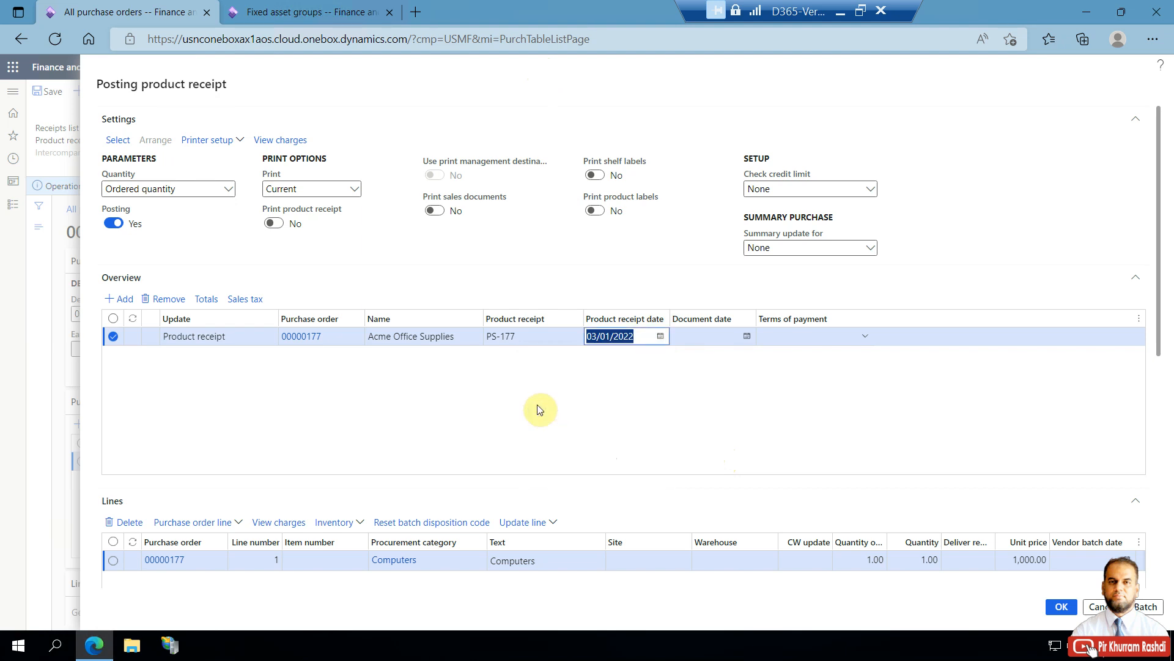
click(621, 336)
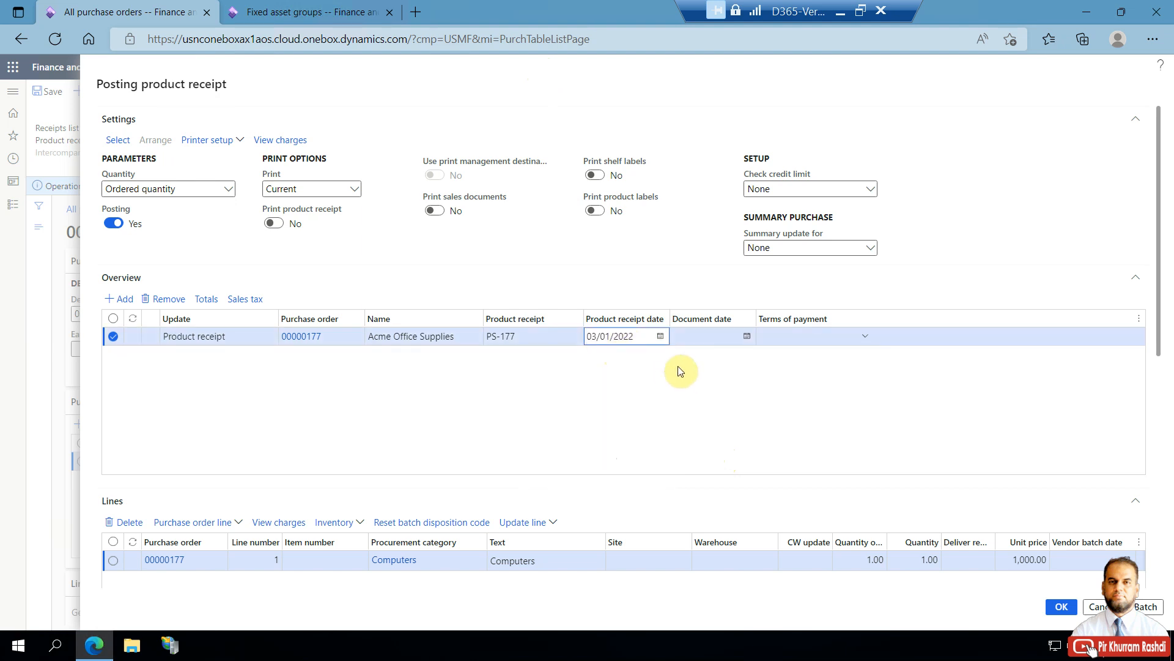
click(698, 338)
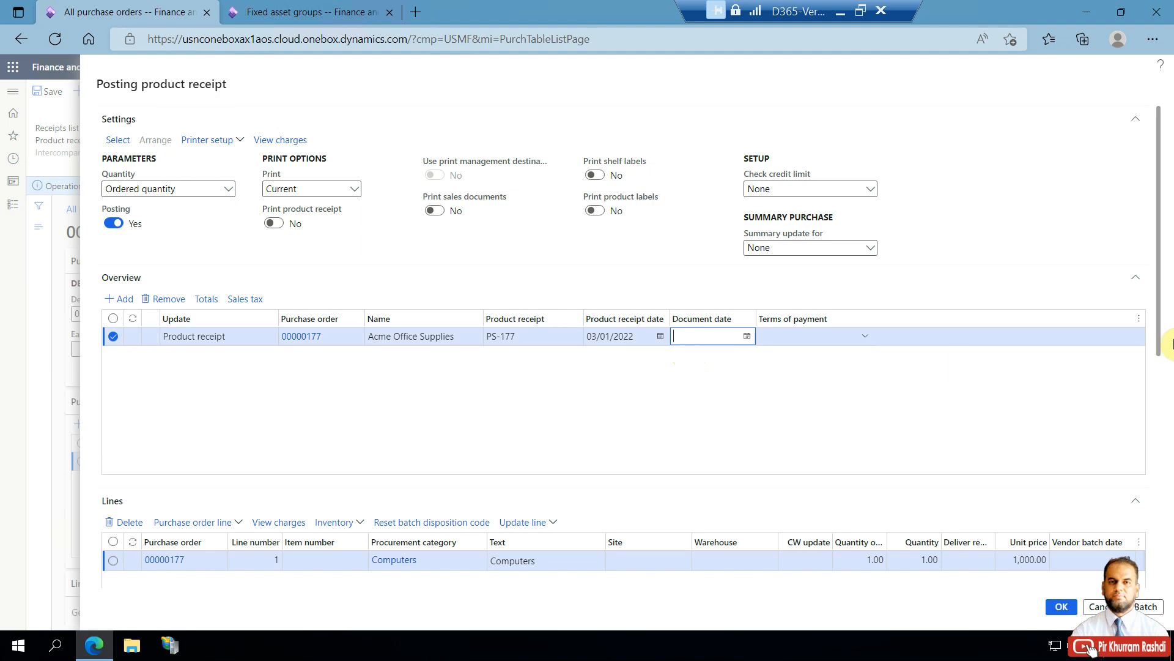
scroll(1163, 264, down, 1)
click(708, 287)
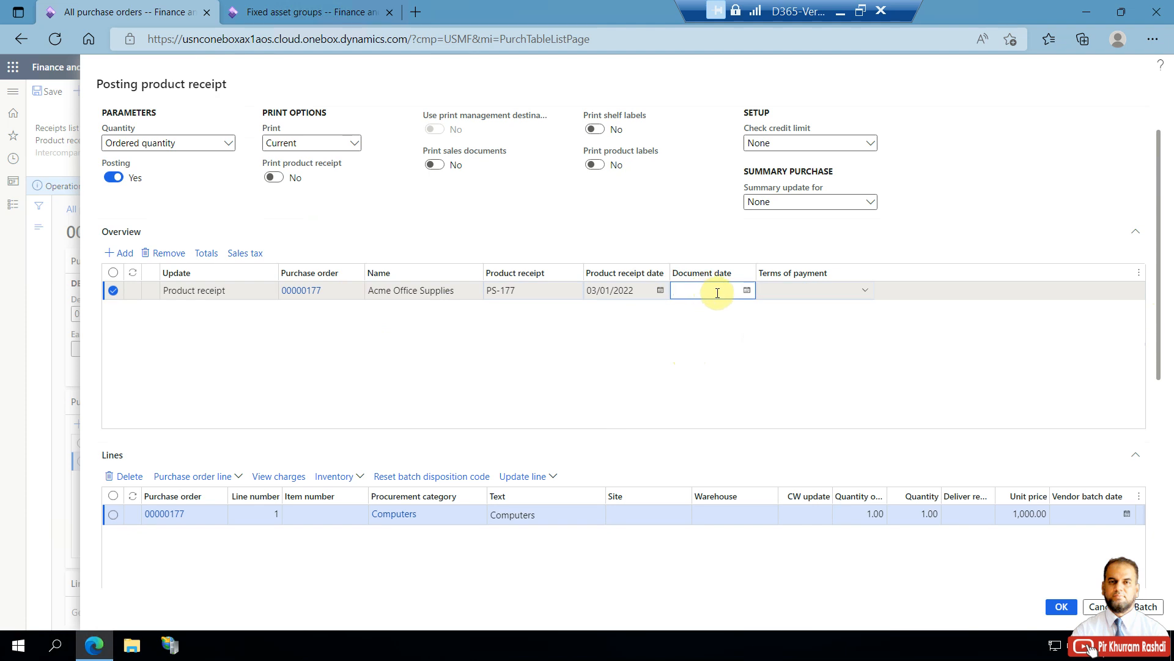
click(632, 291)
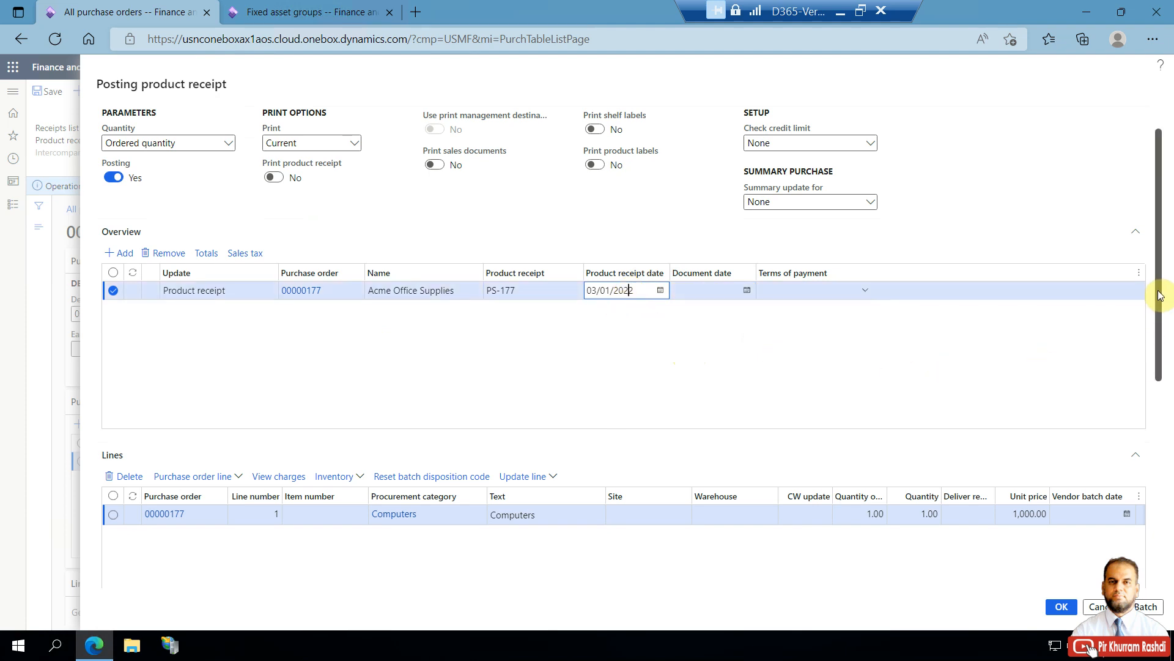
Check the fixed asset details of the Computers receipt line and post the product receipt
scroll(1168, 250, up, 2)
drag(1168, 249, 1157, 475)
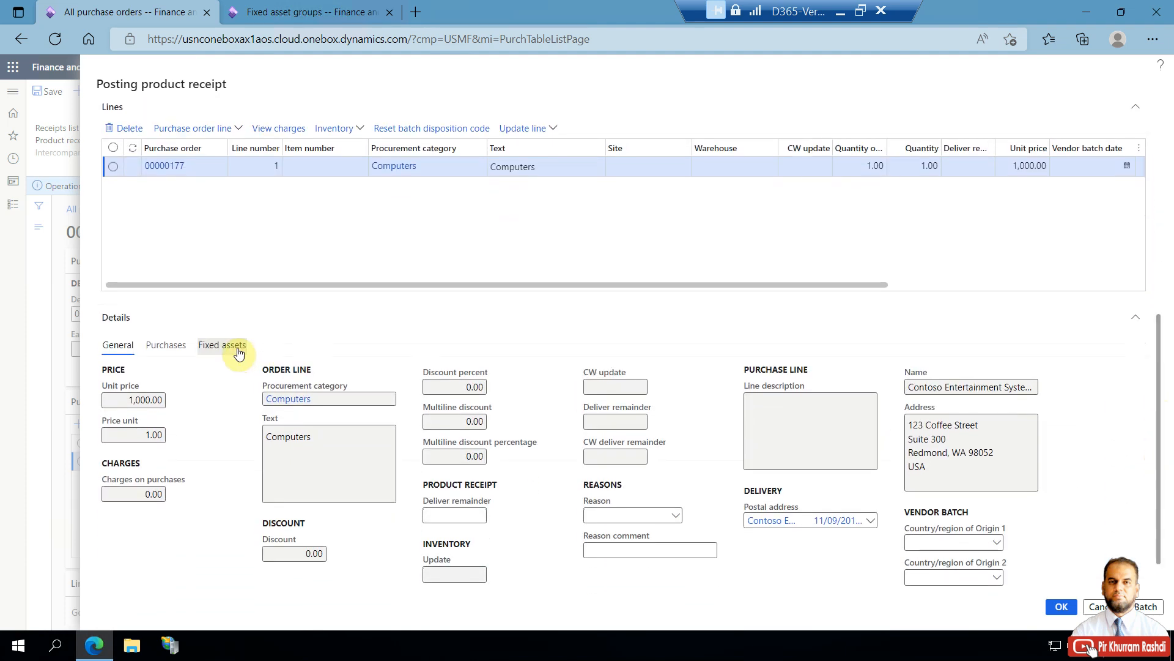
click(238, 346)
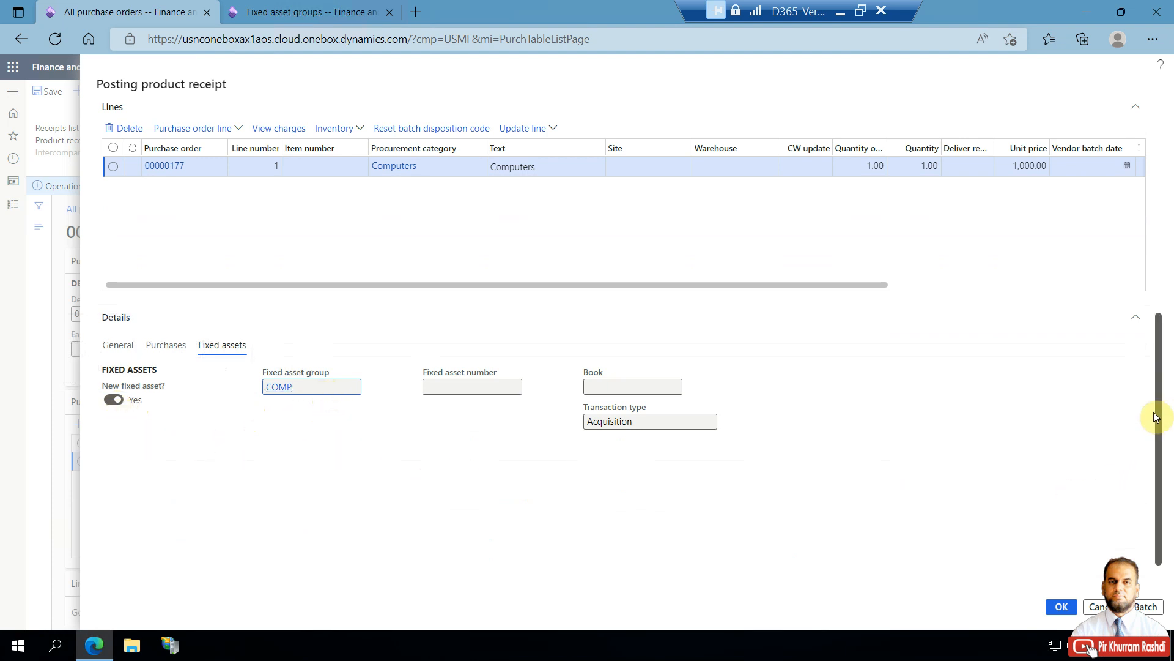
drag(1169, 387, 1170, 188)
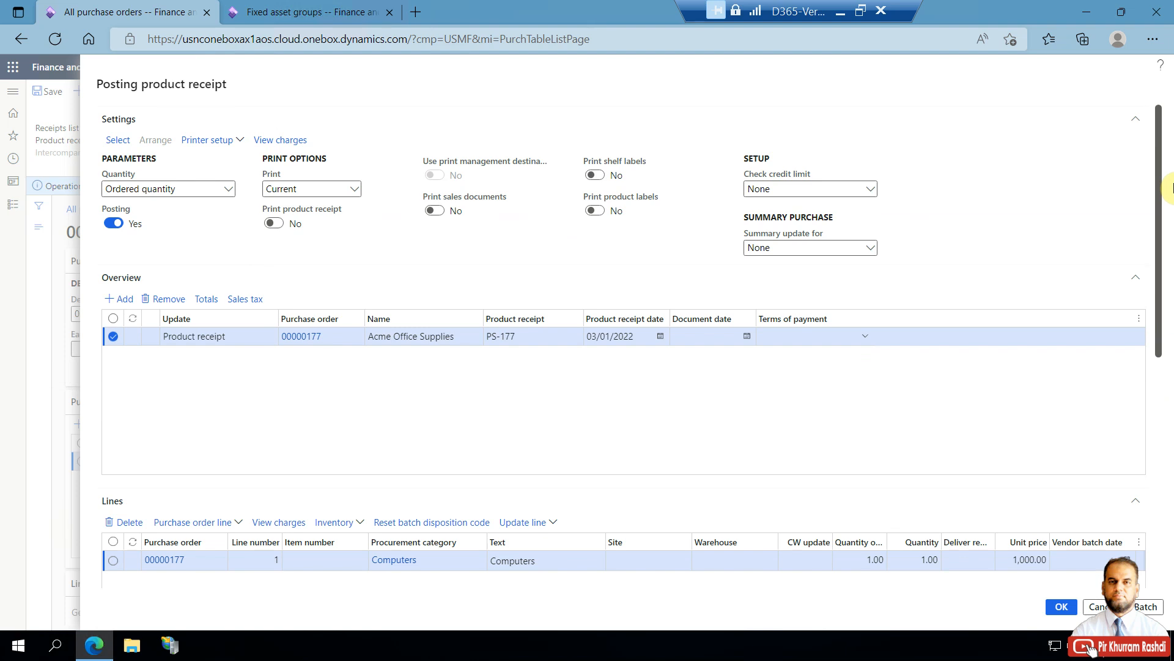
click(1065, 607)
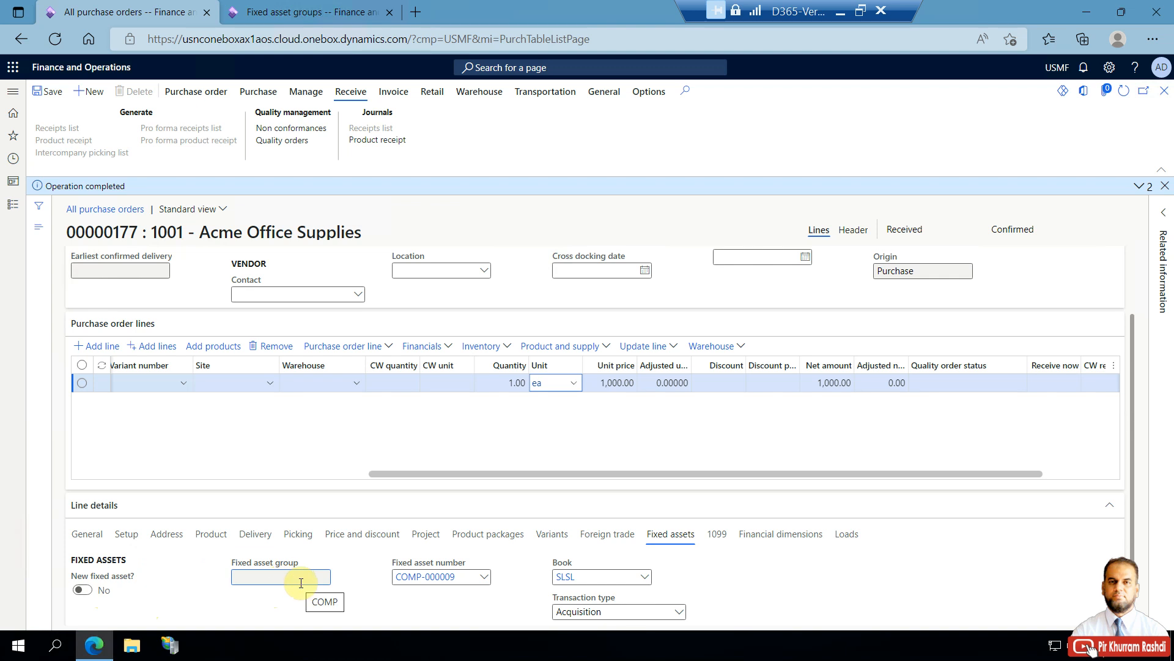
Open the details of the fixed asset linked to the received purchase order line and examine its asset number
mouse_move(439, 563)
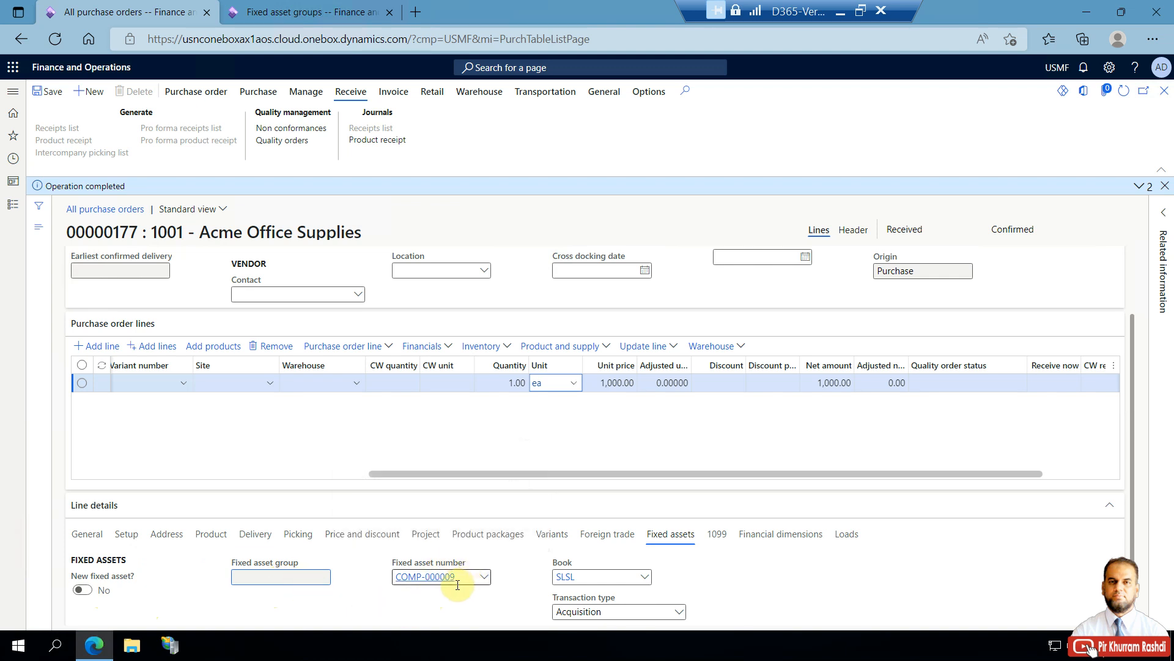
mouse_move(457, 585)
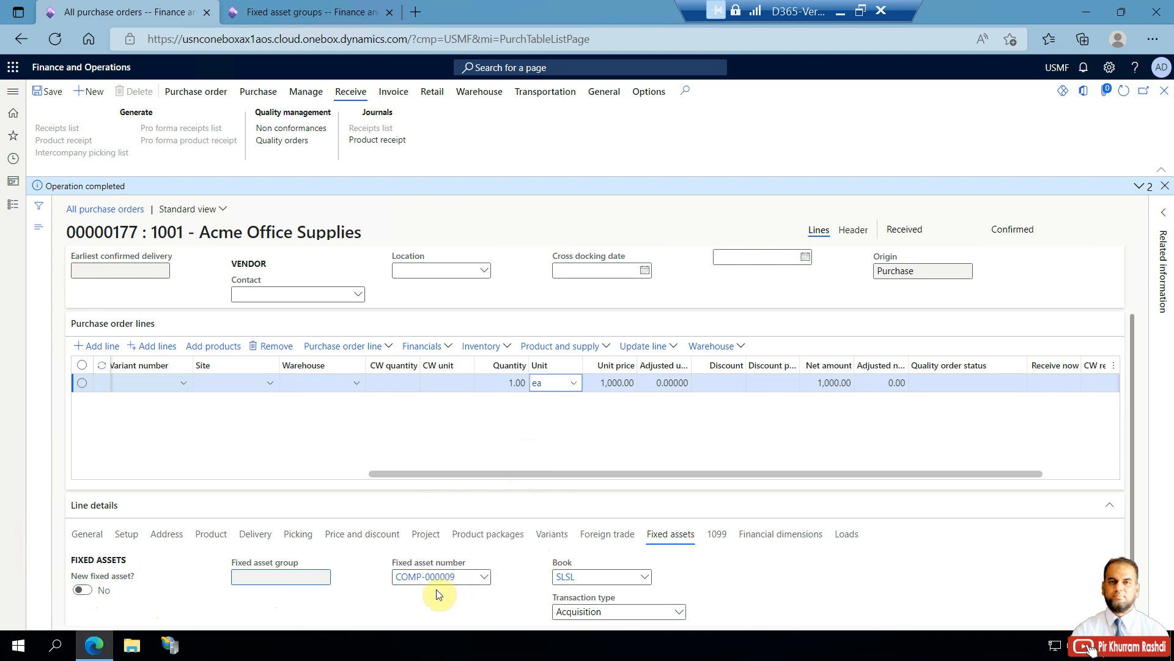
right_click(413, 566)
click(450, 549)
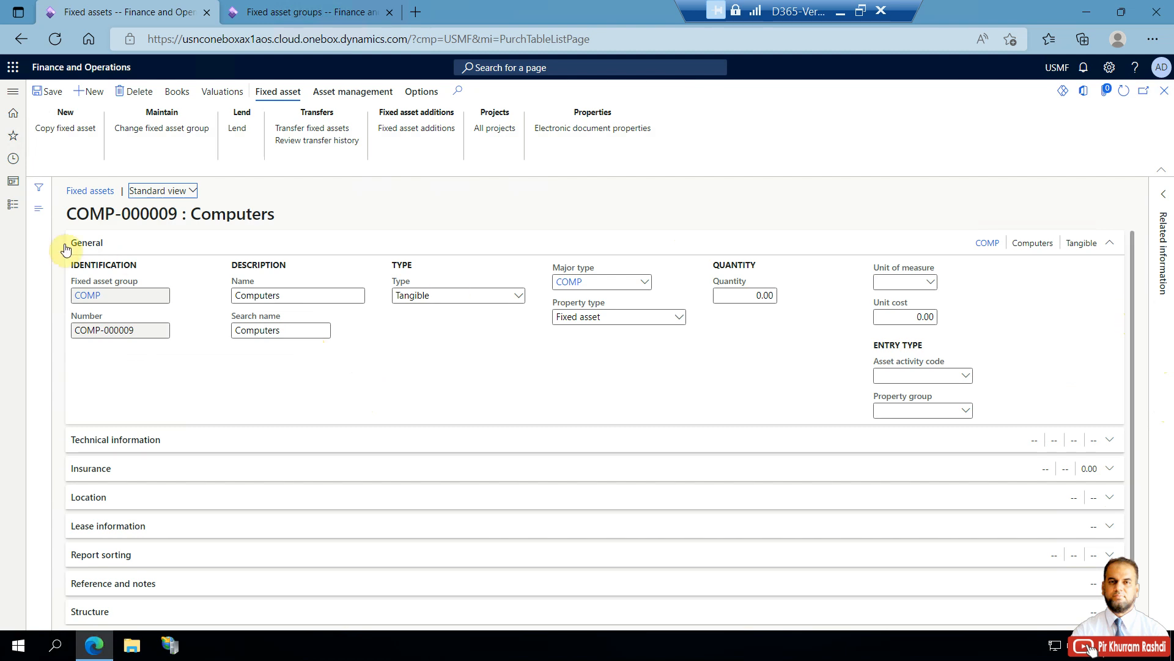
drag(70, 212, 177, 211)
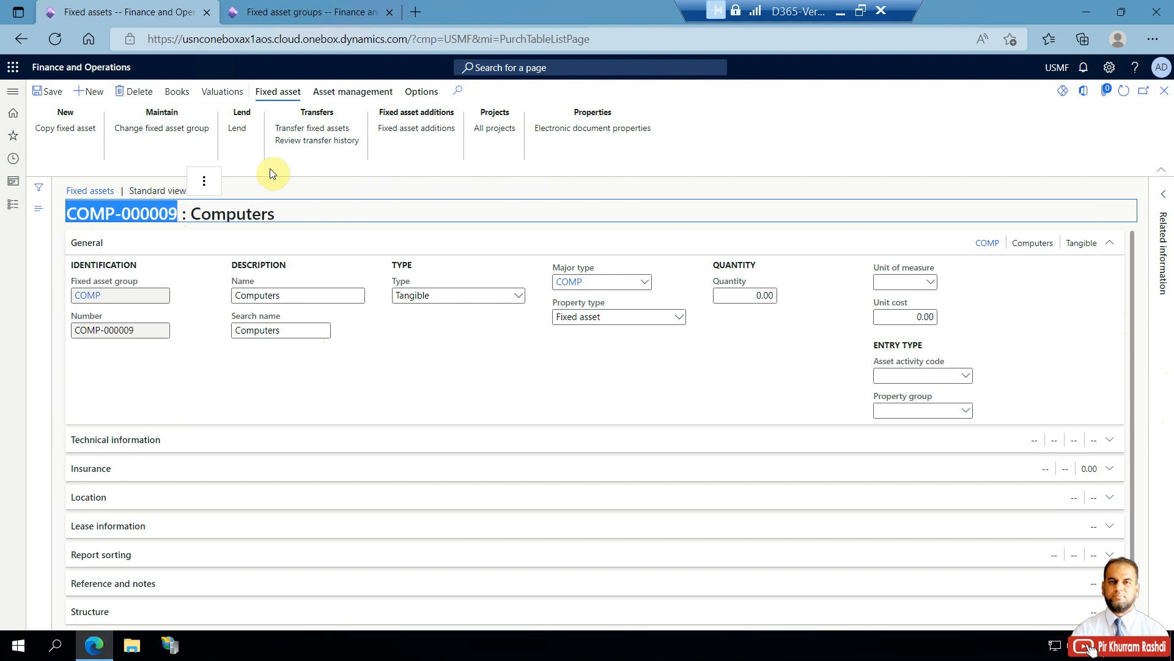
Examine the status and acquisition details of the asset's FED, SLSL, STATE and T_150_SLLR books, and return to the asset record
click(178, 93)
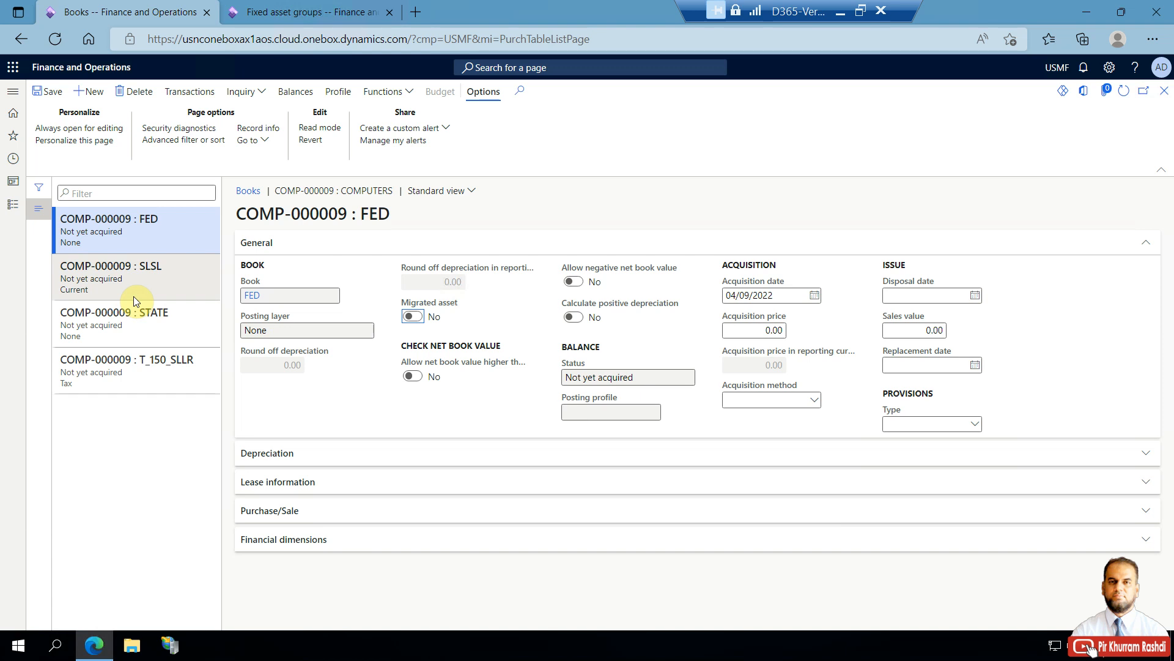
click(95, 280)
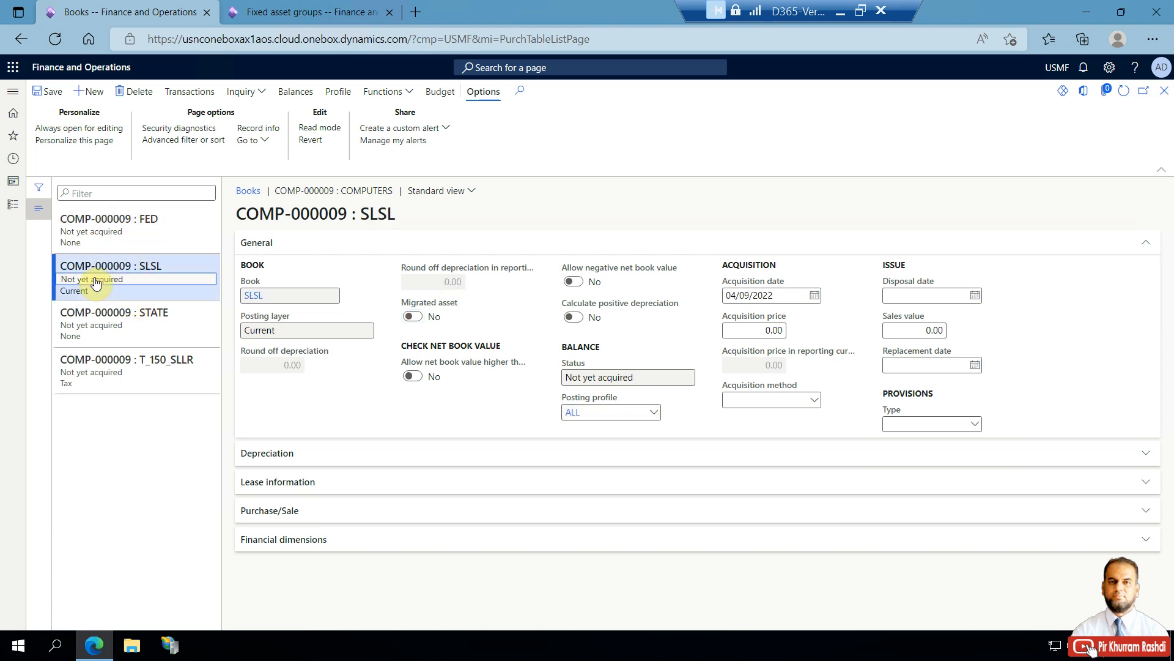
click(95, 317)
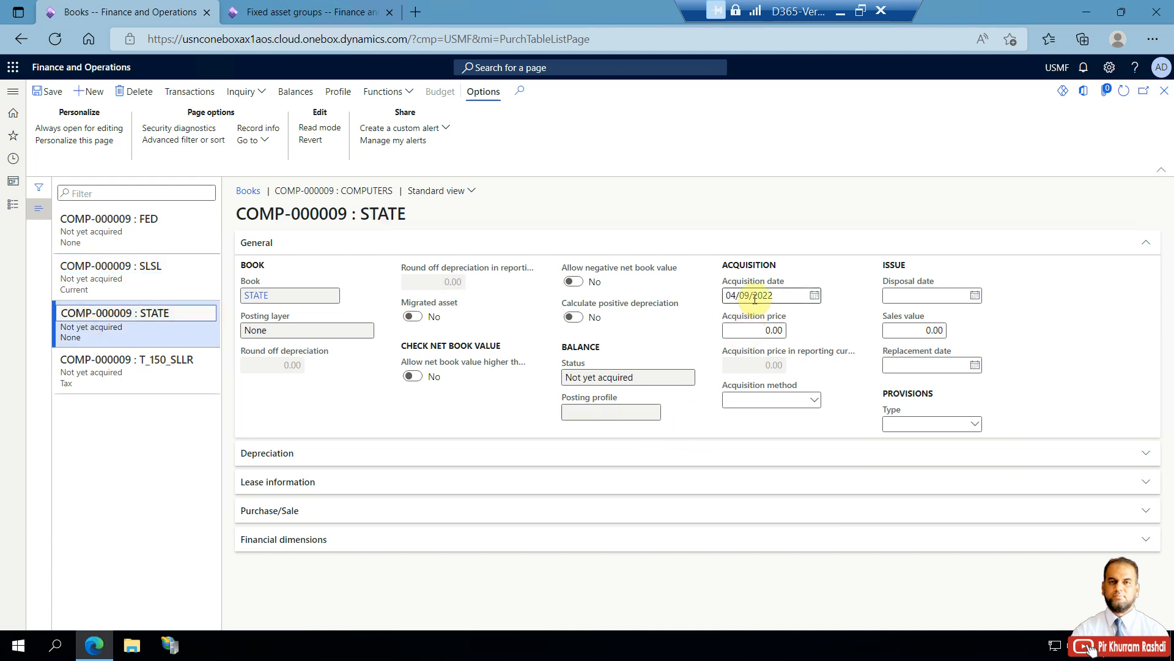
click(148, 376)
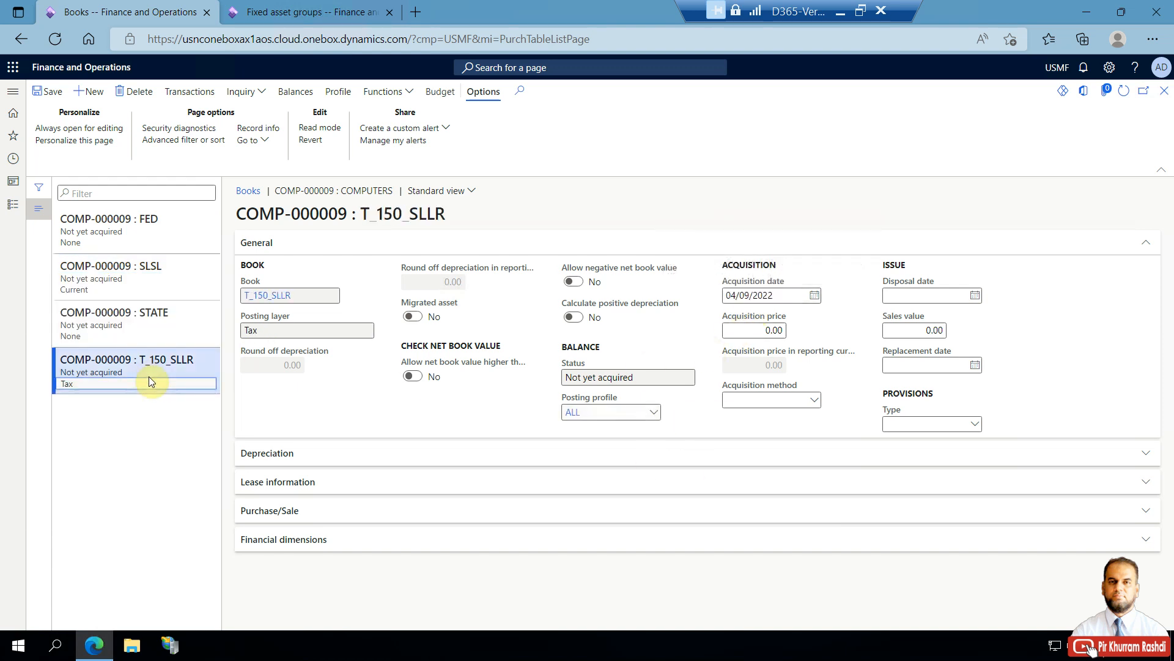
click(163, 238)
click(142, 285)
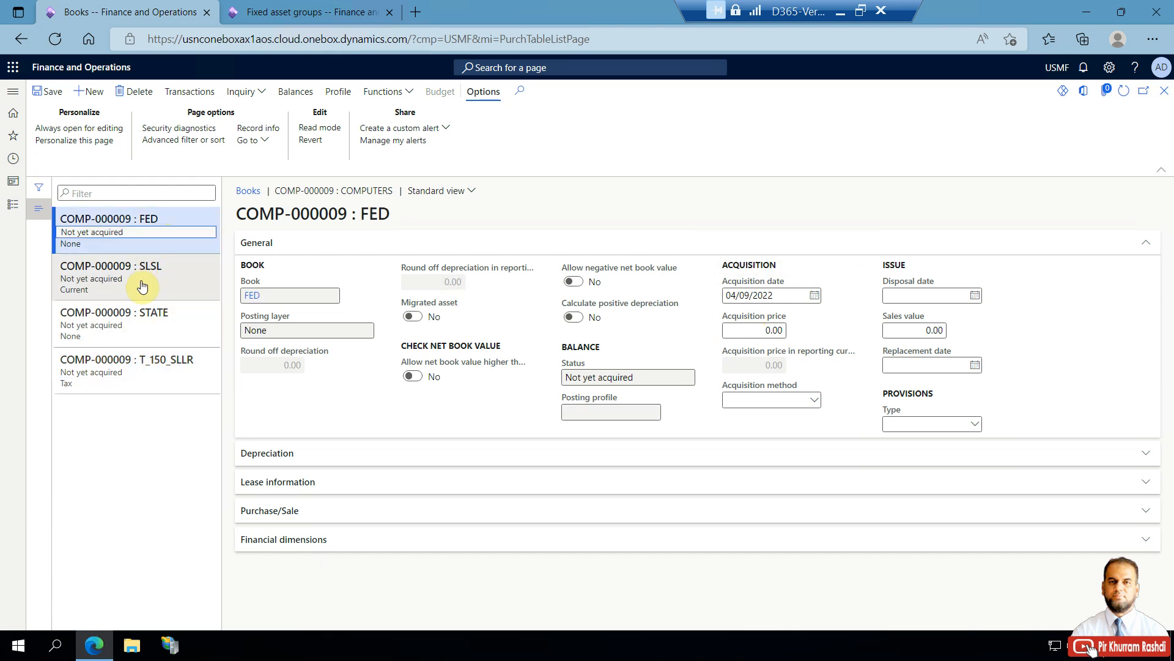
click(132, 328)
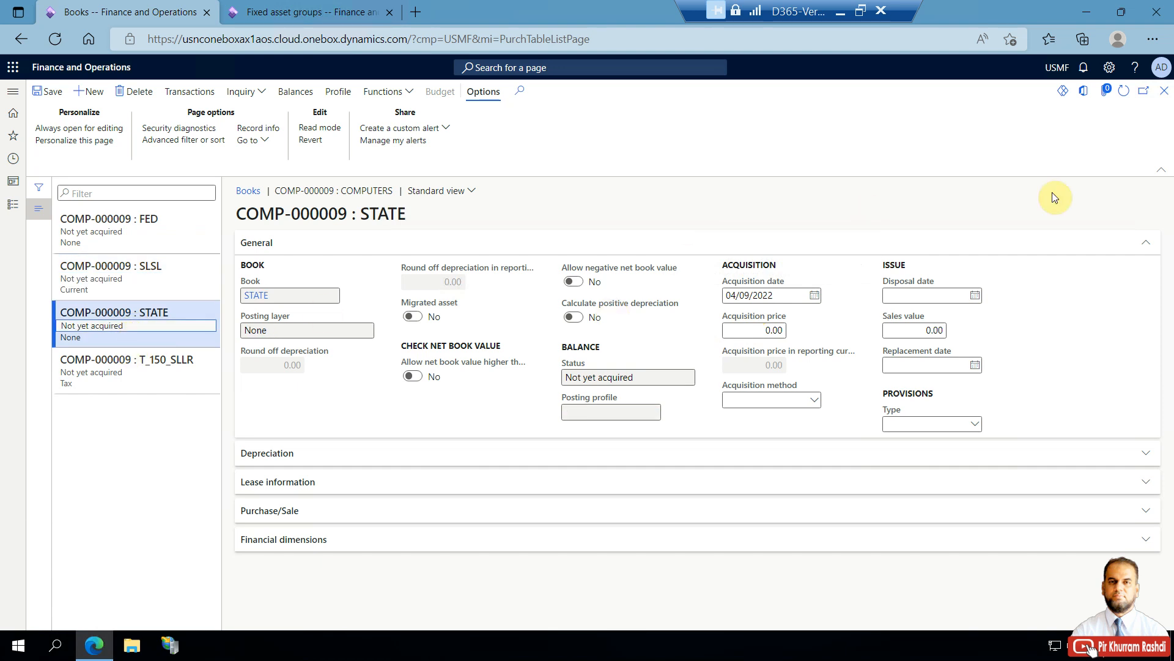
click(1164, 93)
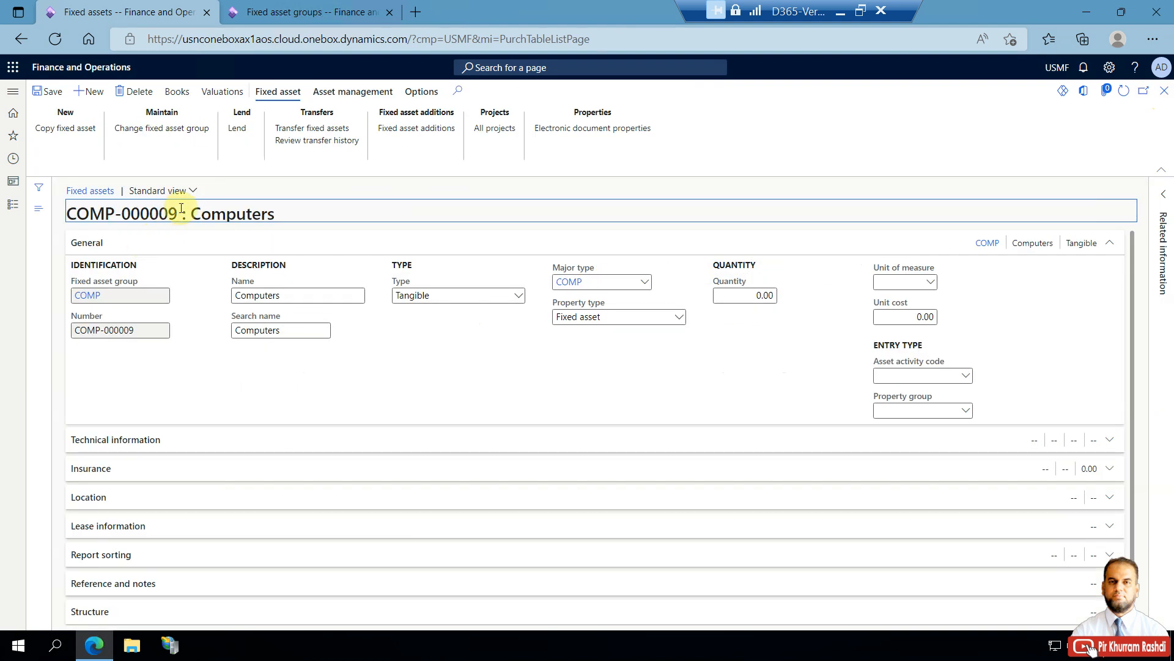
Copy asset number COMP-000009 from the asset record and open the Fixed asset balances report in the Fixed asset groups browser tab
drag(178, 211, 38, 211)
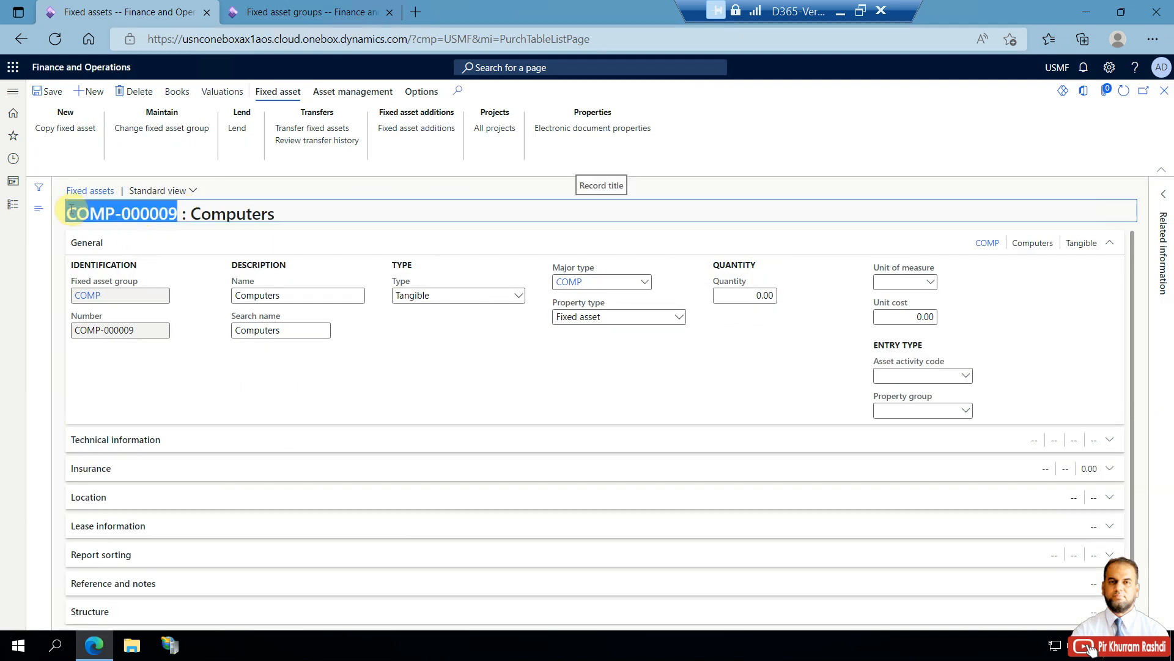
right_click(91, 210)
click(101, 220)
click(306, 12)
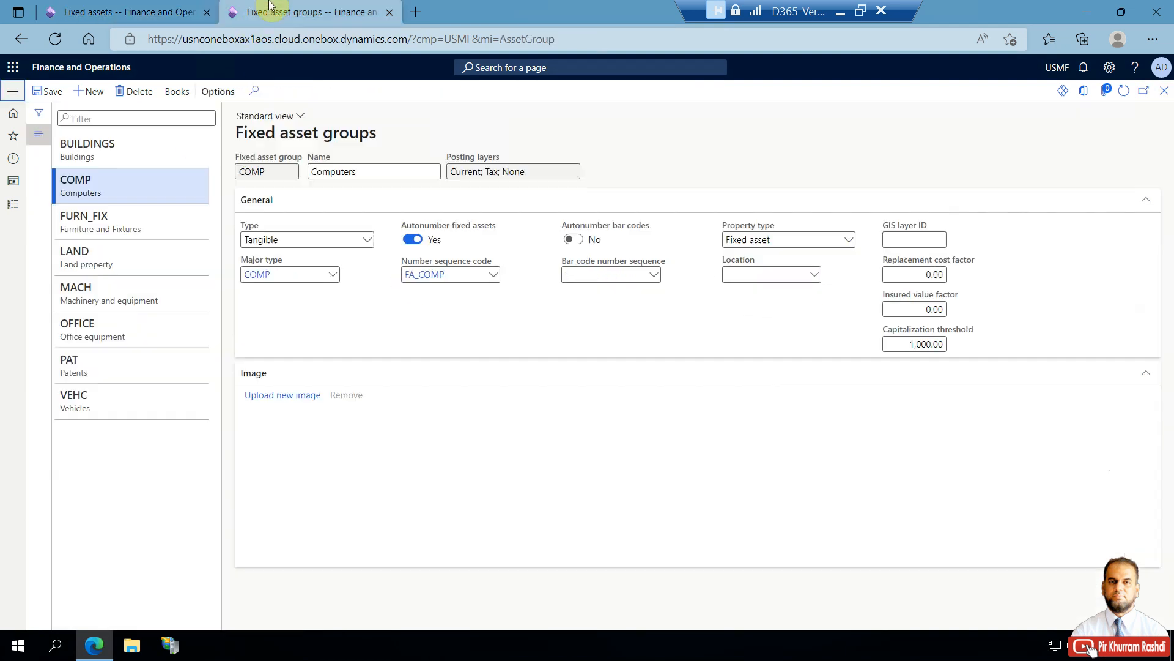
click(19, 210)
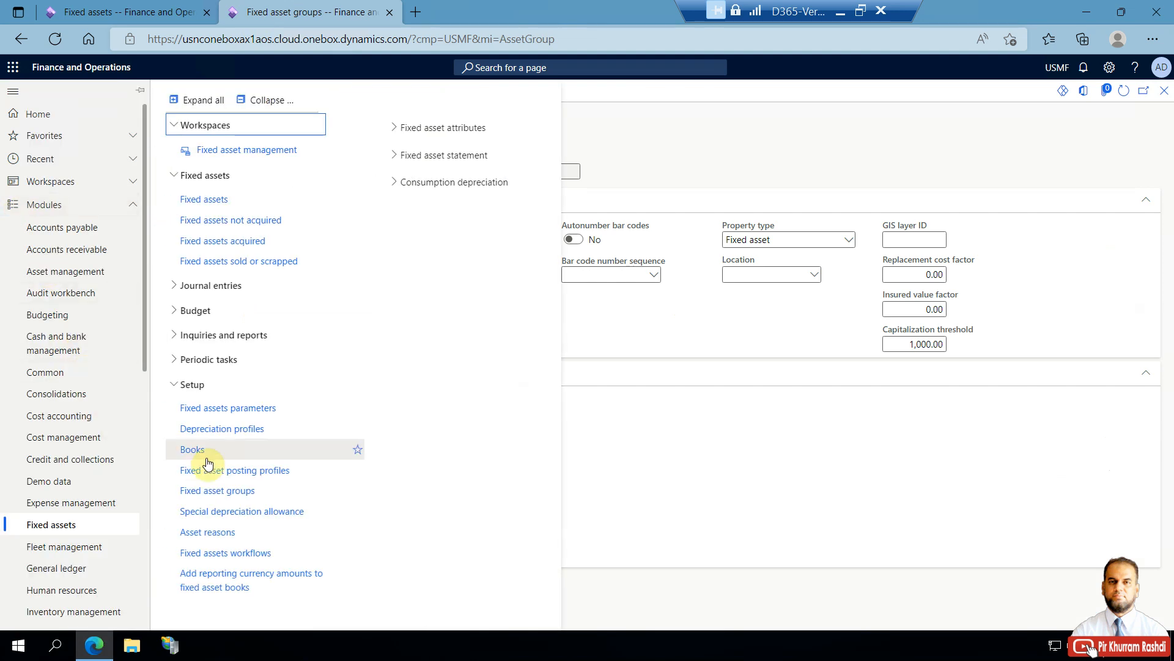
click(241, 335)
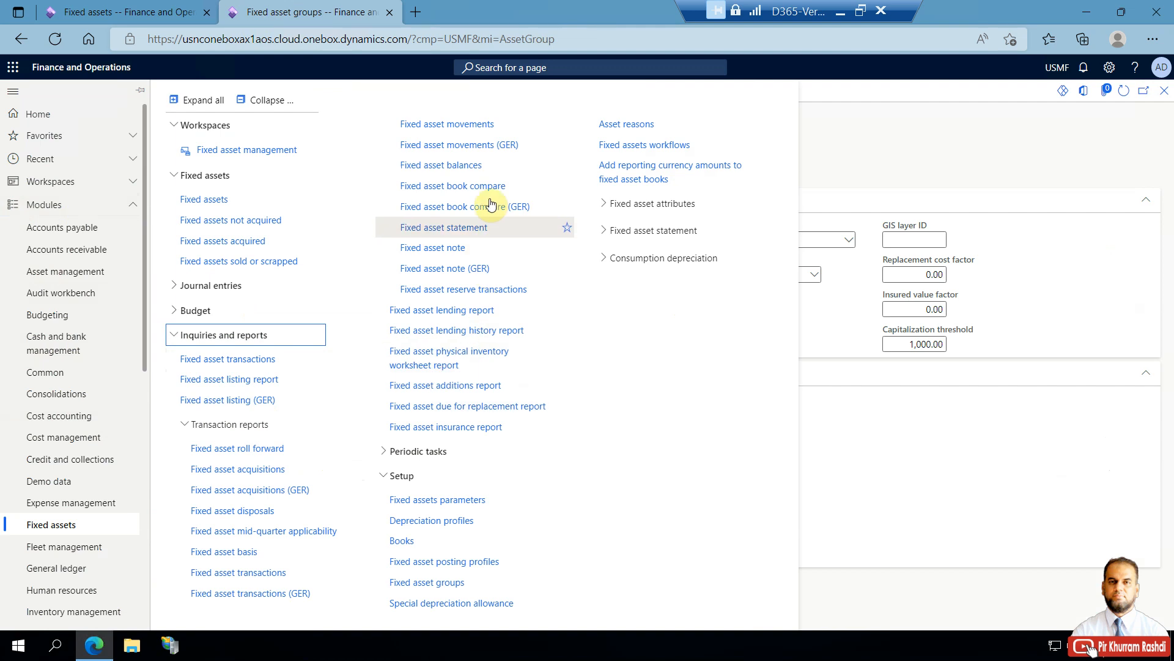
click(480, 164)
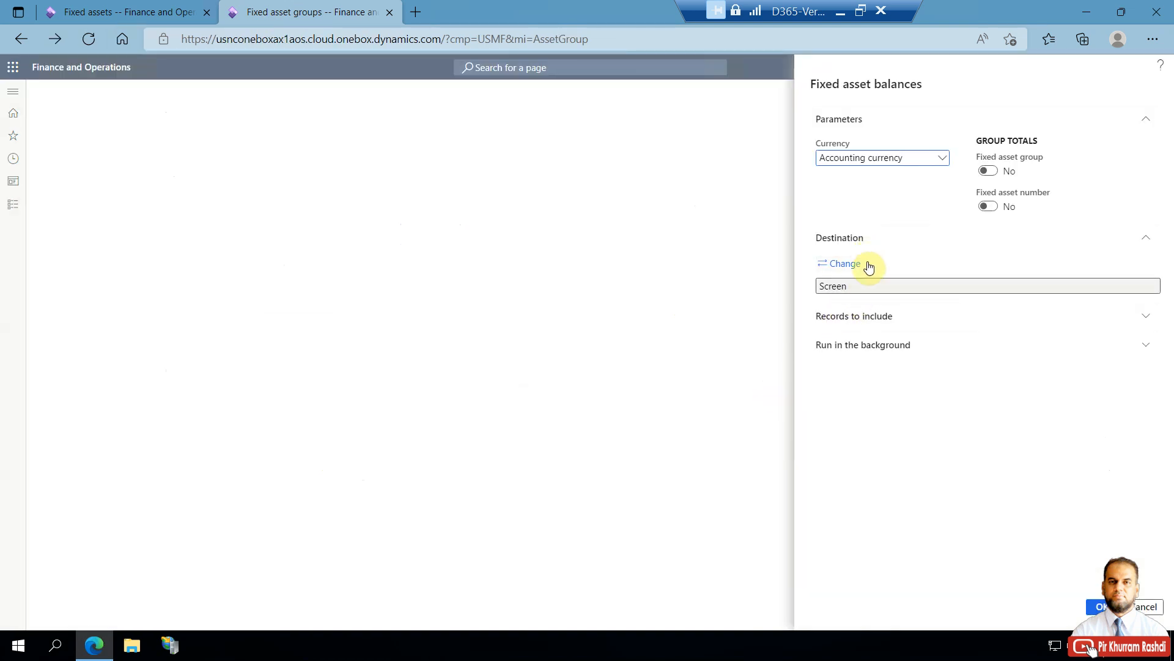
Filter the Fixed asset balances report to fixed asset number COMP-000009 and run it to the screen
click(865, 316)
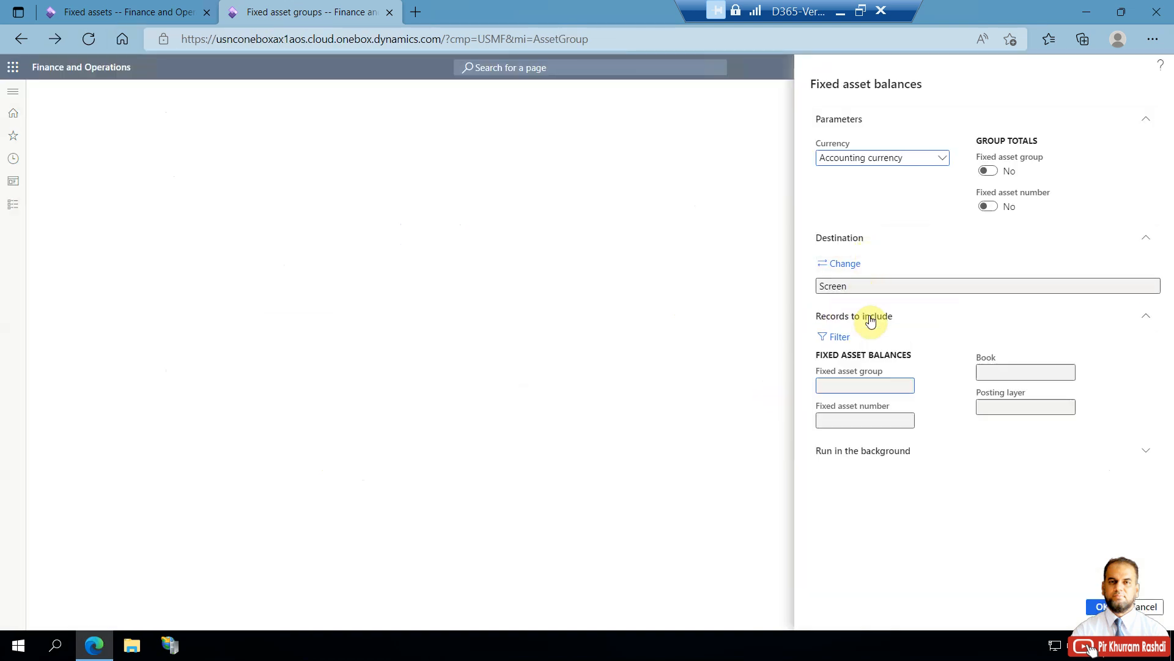
click(839, 339)
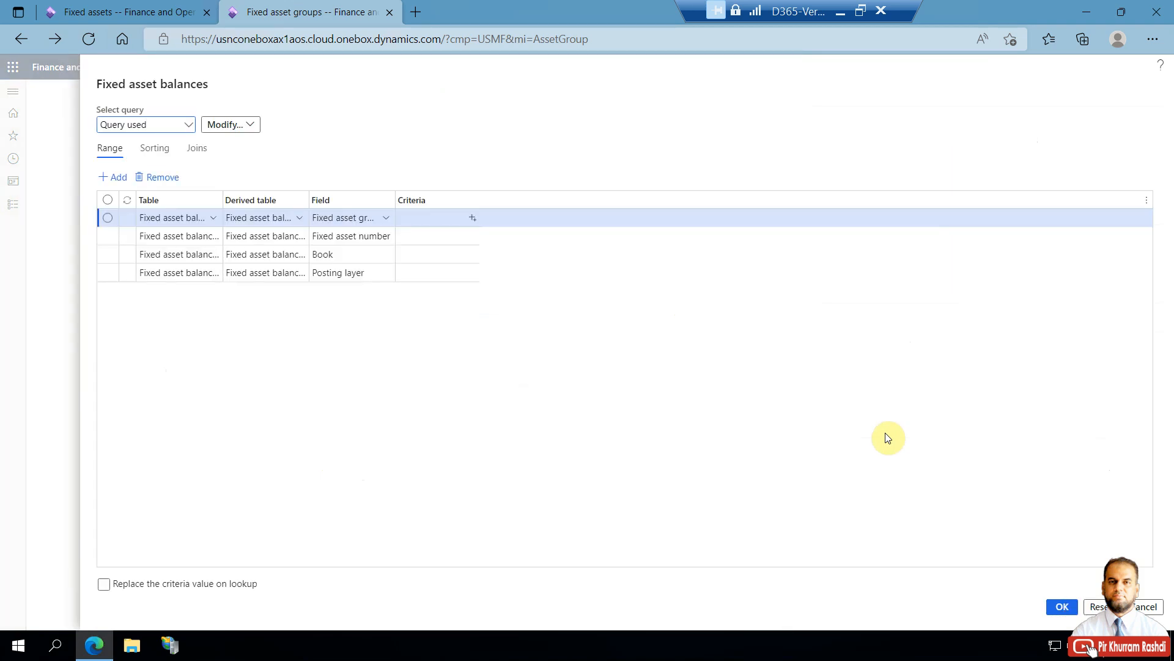
click(445, 236)
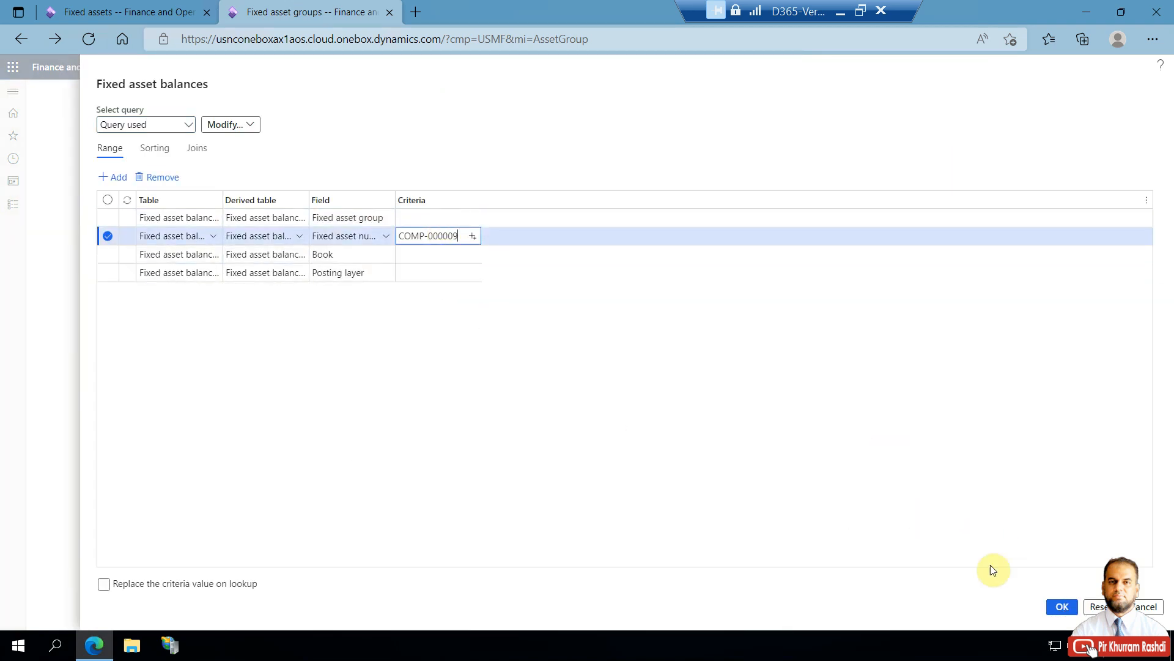
click(475, 236)
click(444, 235)
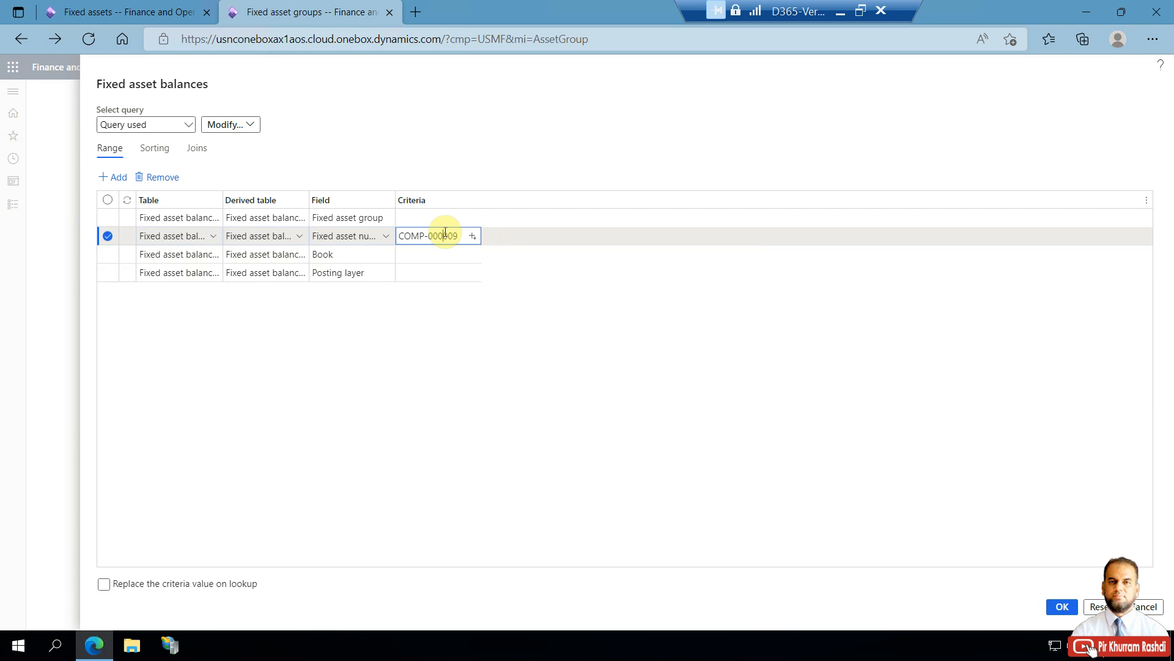
click(1062, 607)
click(1097, 609)
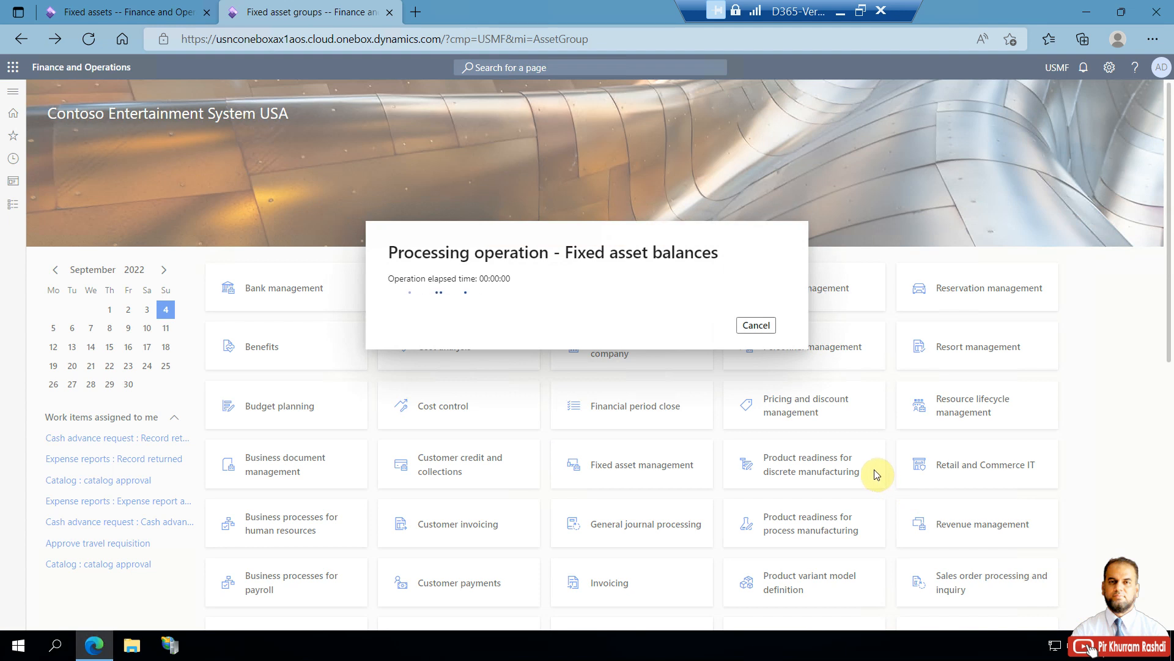
Duplicate the browser tab running the balances report and open the Fixed asset transactions report in the copy
right_click(345, 21)
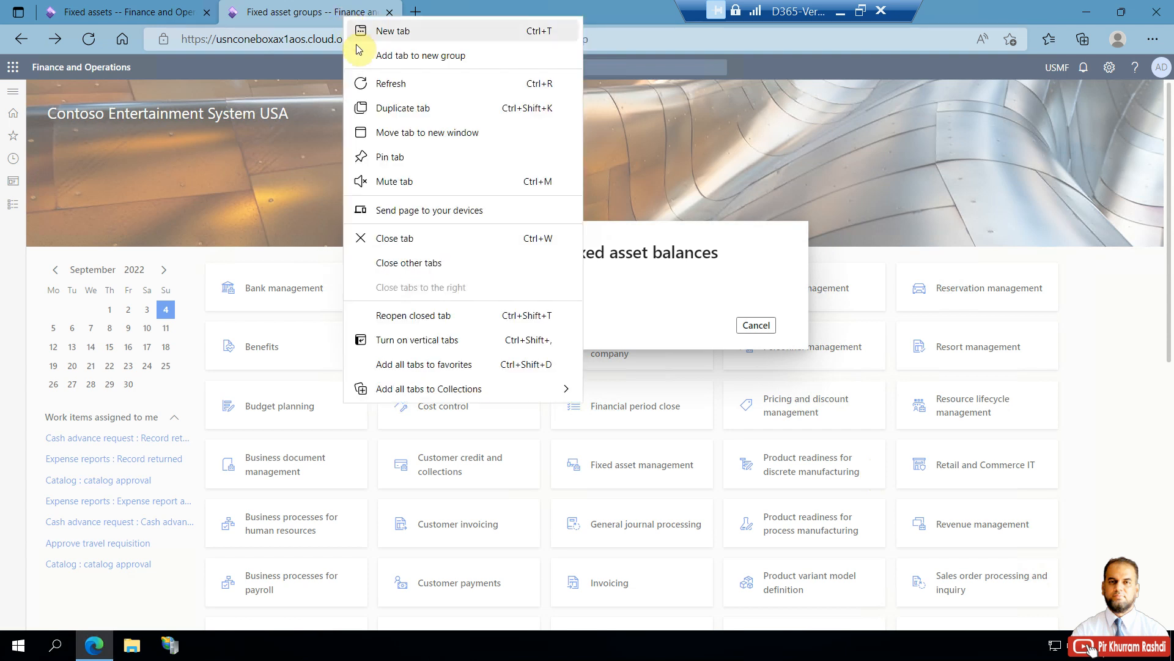
click(367, 106)
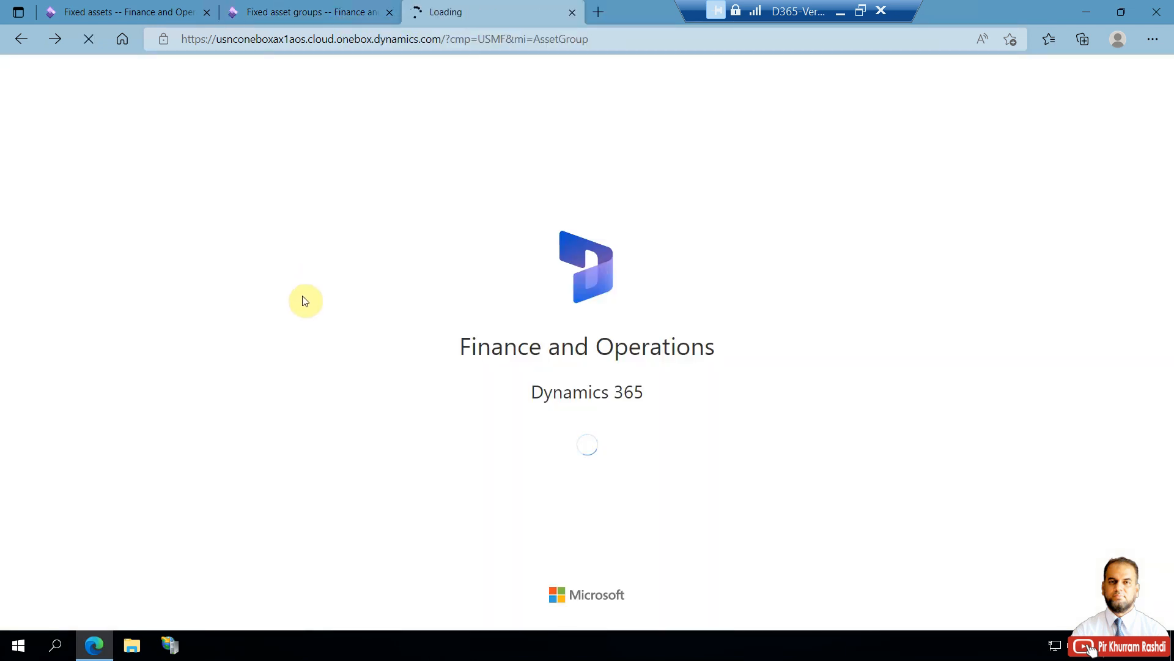
click(335, 8)
click(455, 6)
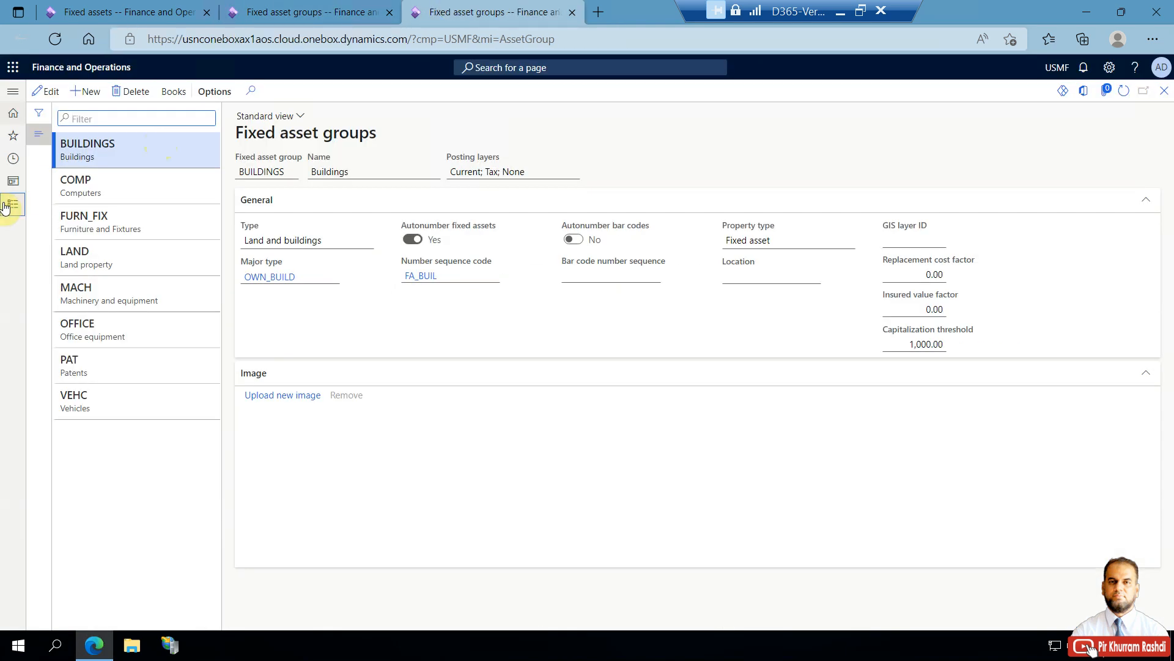
click(7, 206)
click(71, 530)
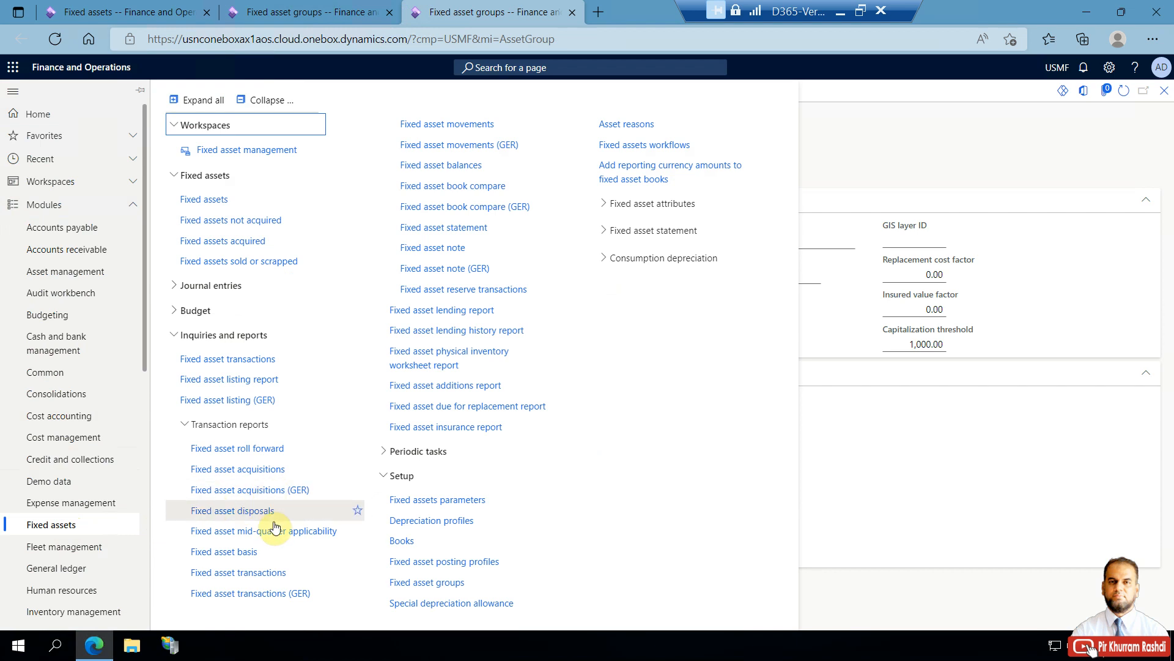
click(273, 572)
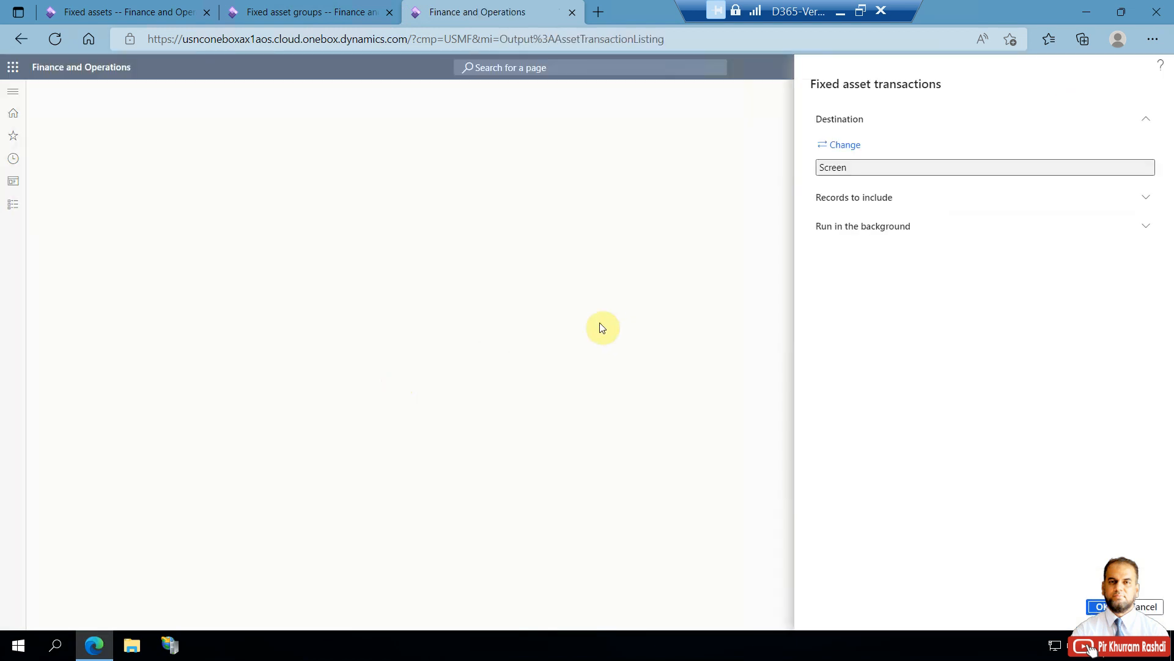
Filter the Fixed asset transactions report to fixed asset number COMP-000009 and run it to the screen
click(1012, 200)
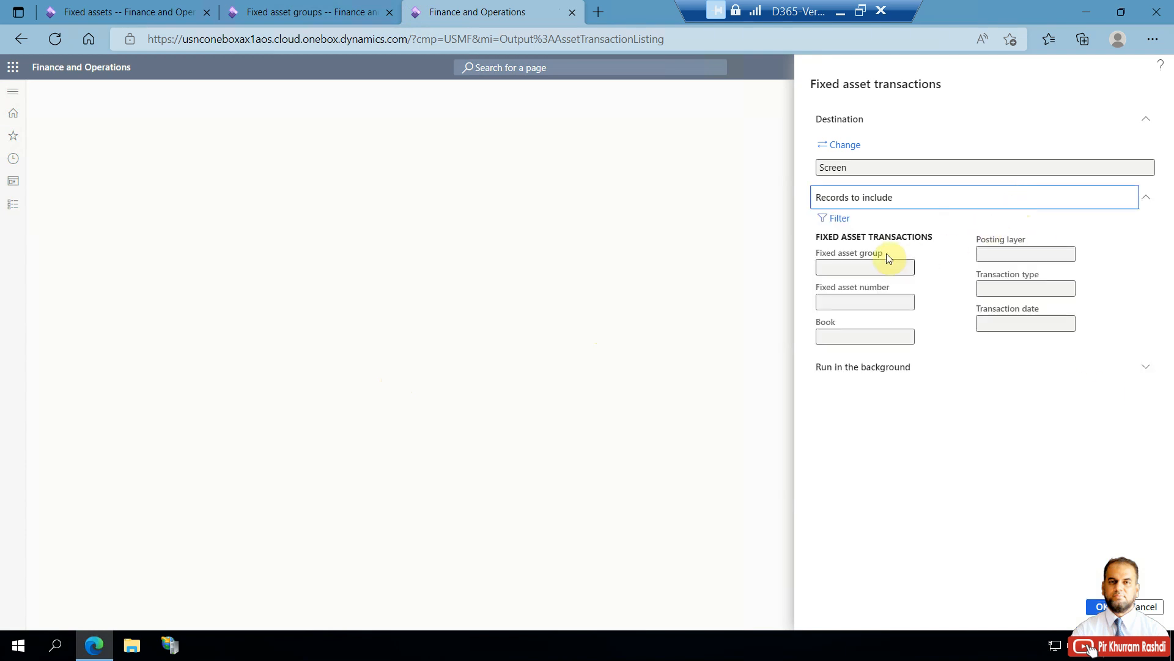
click(838, 218)
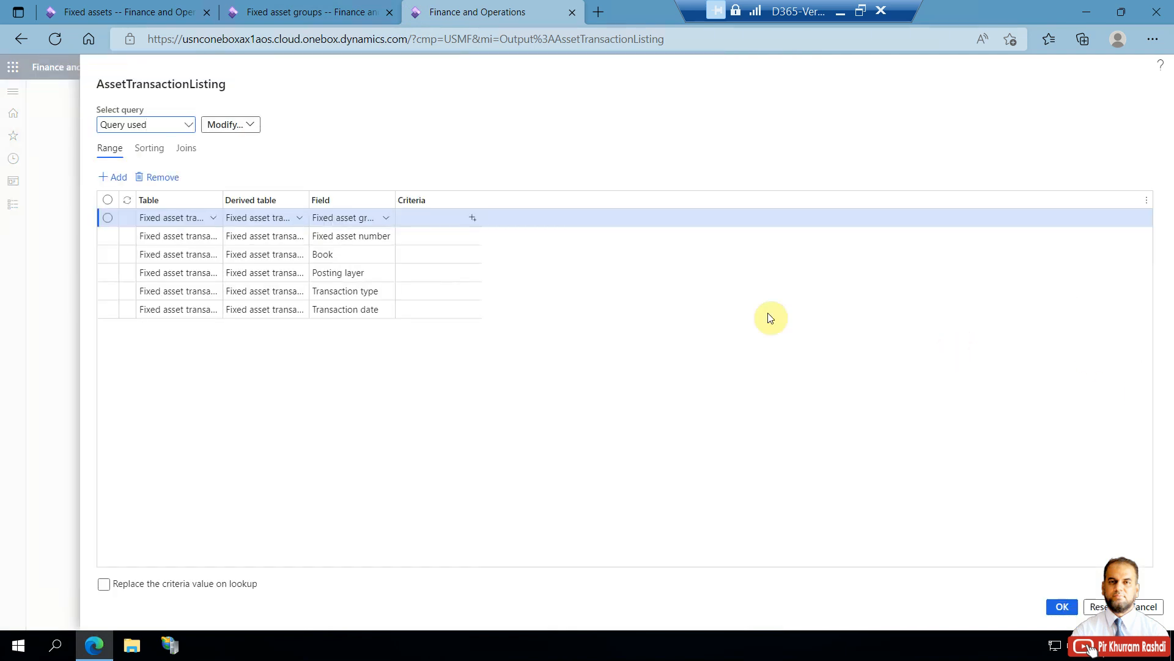
click(453, 236)
text(COMP-000009)
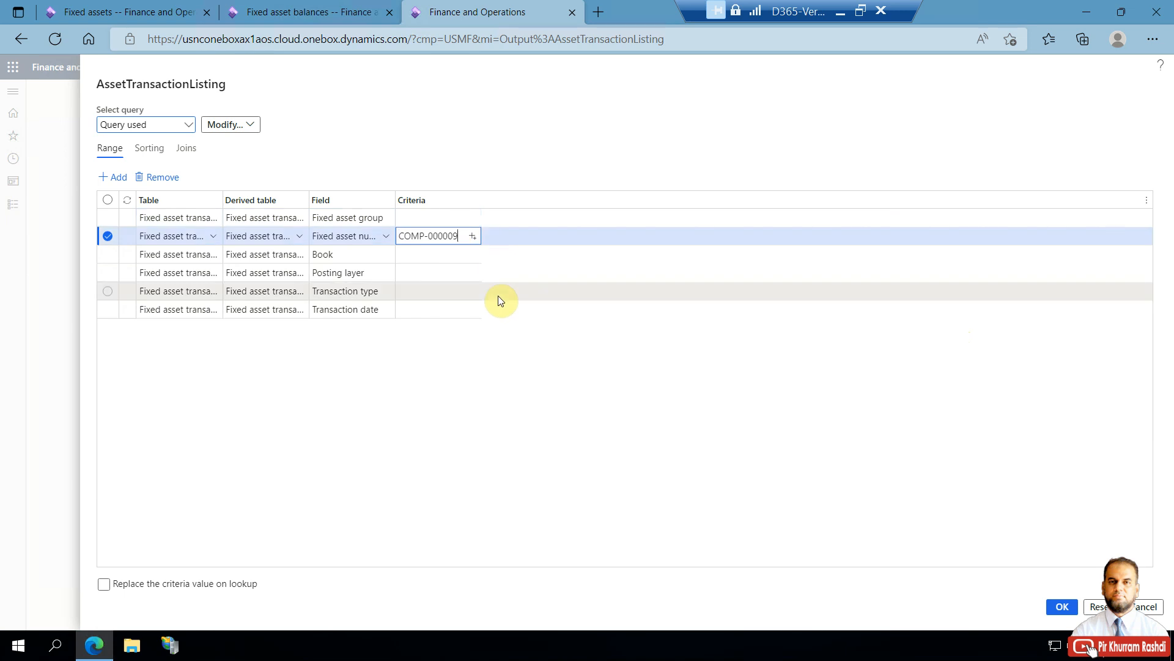
click(1061, 606)
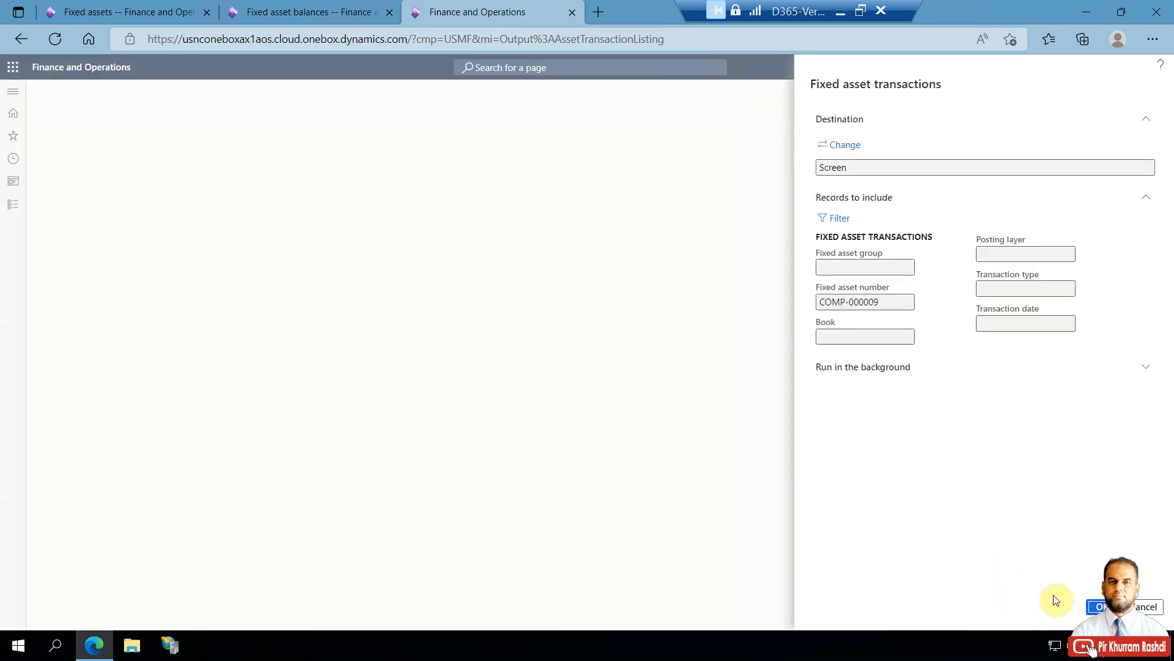
click(1096, 606)
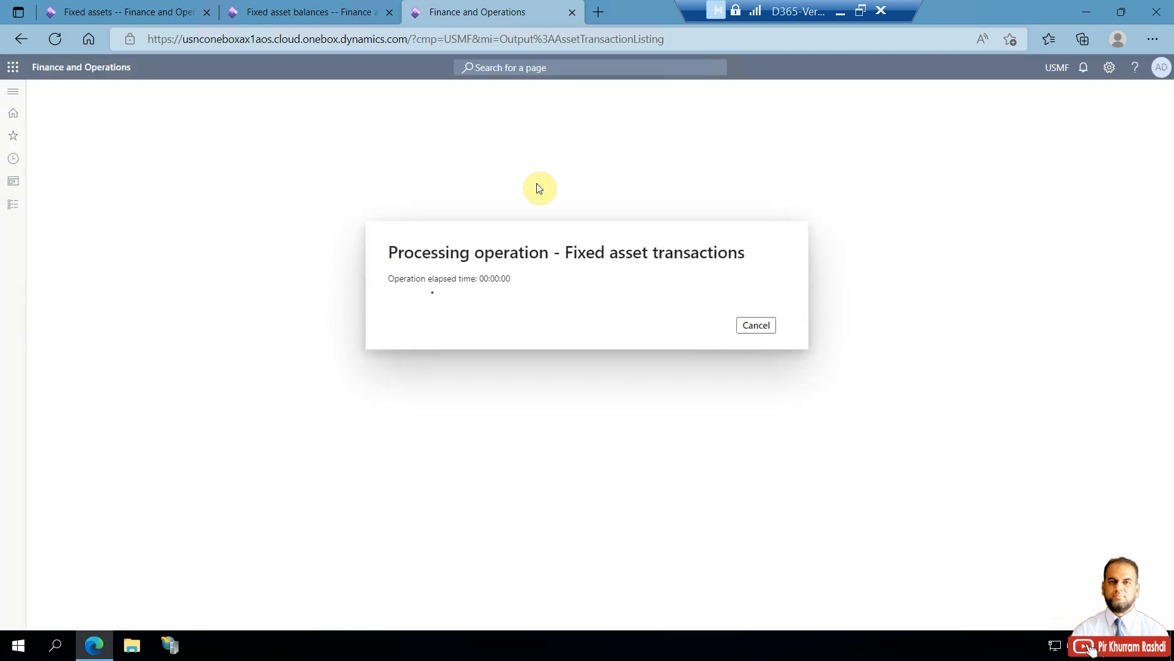
Examine the fixed asset balances report at page width and compare it with the fixed asset transactions report
click(354, 11)
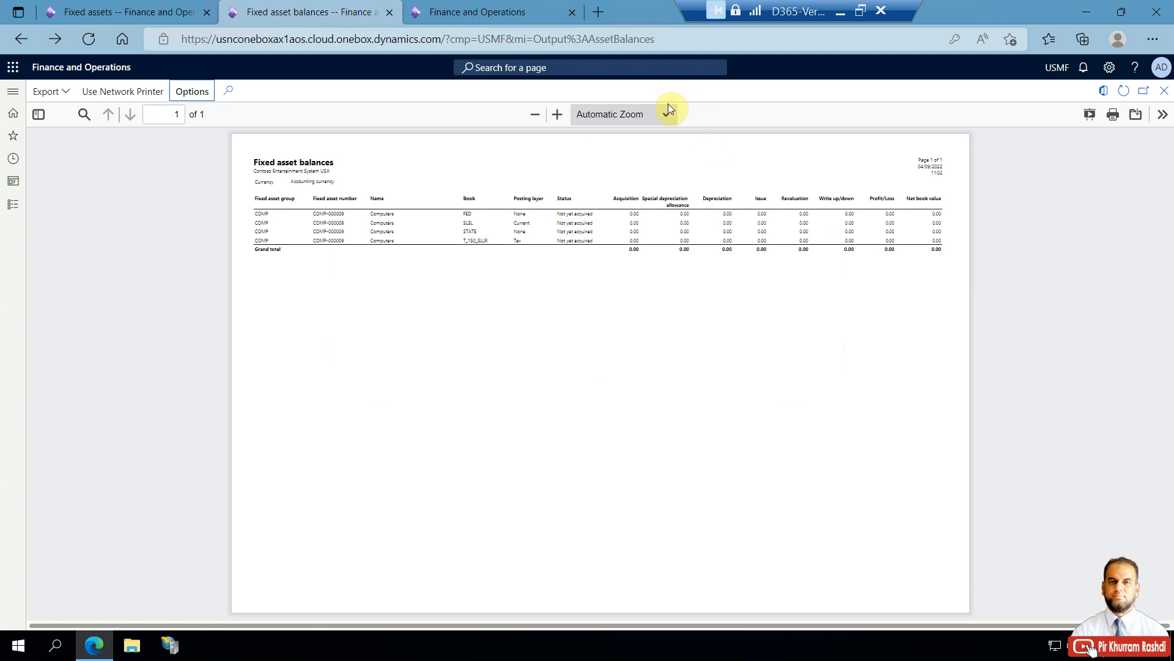
click(658, 116)
click(622, 168)
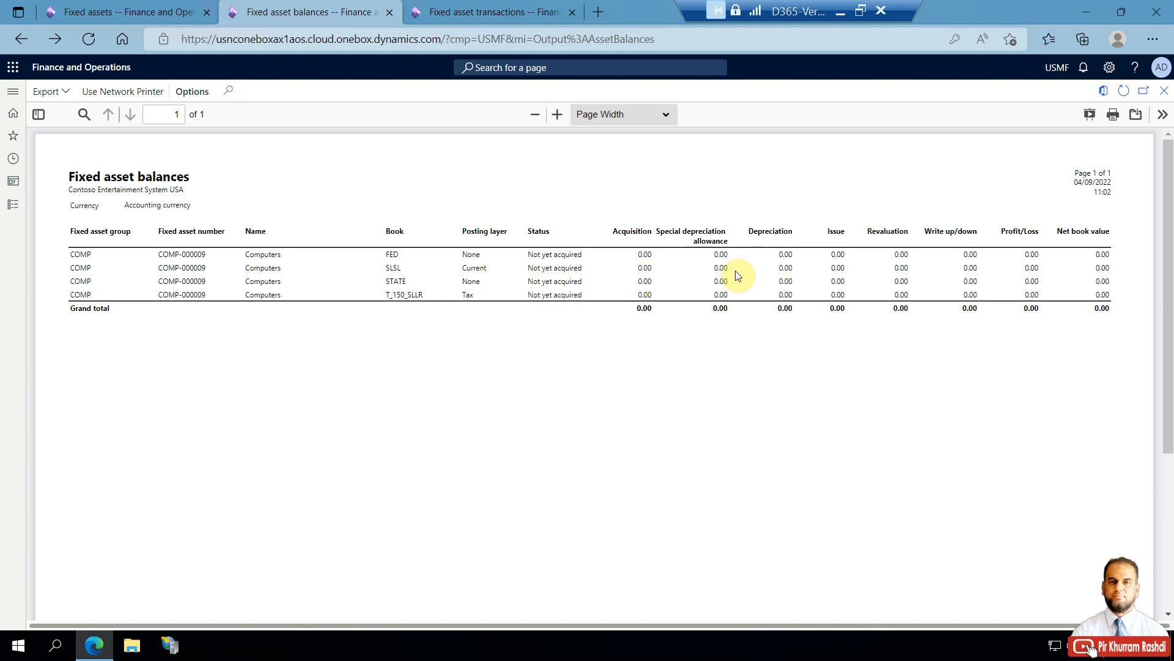
click(499, 12)
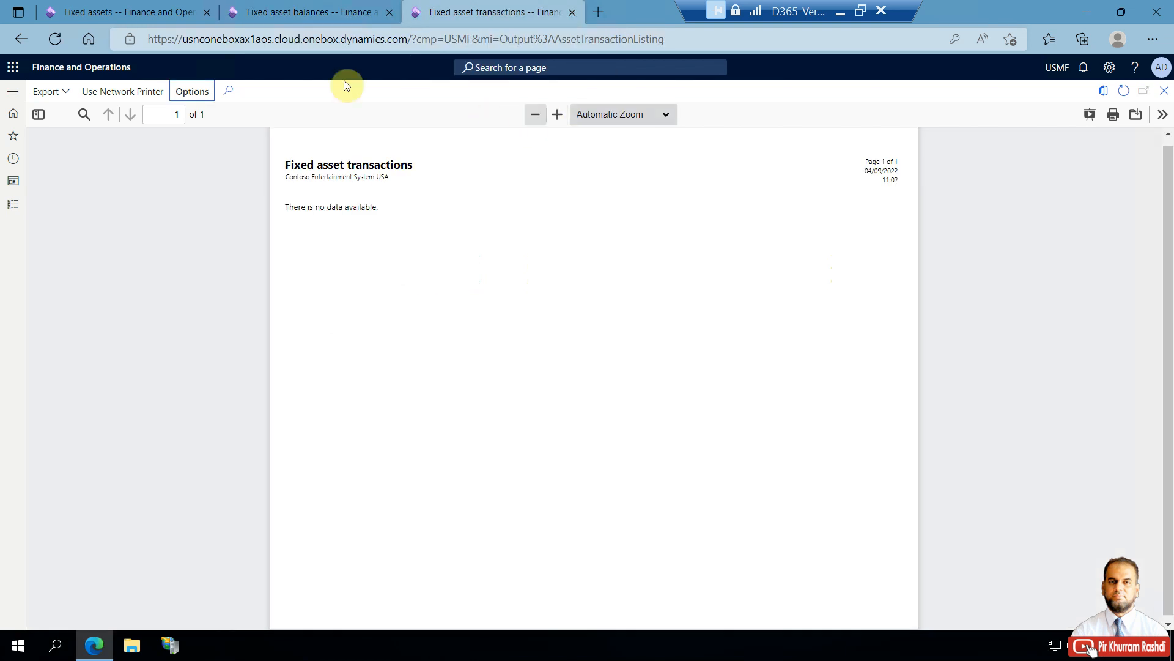
click(304, 8)
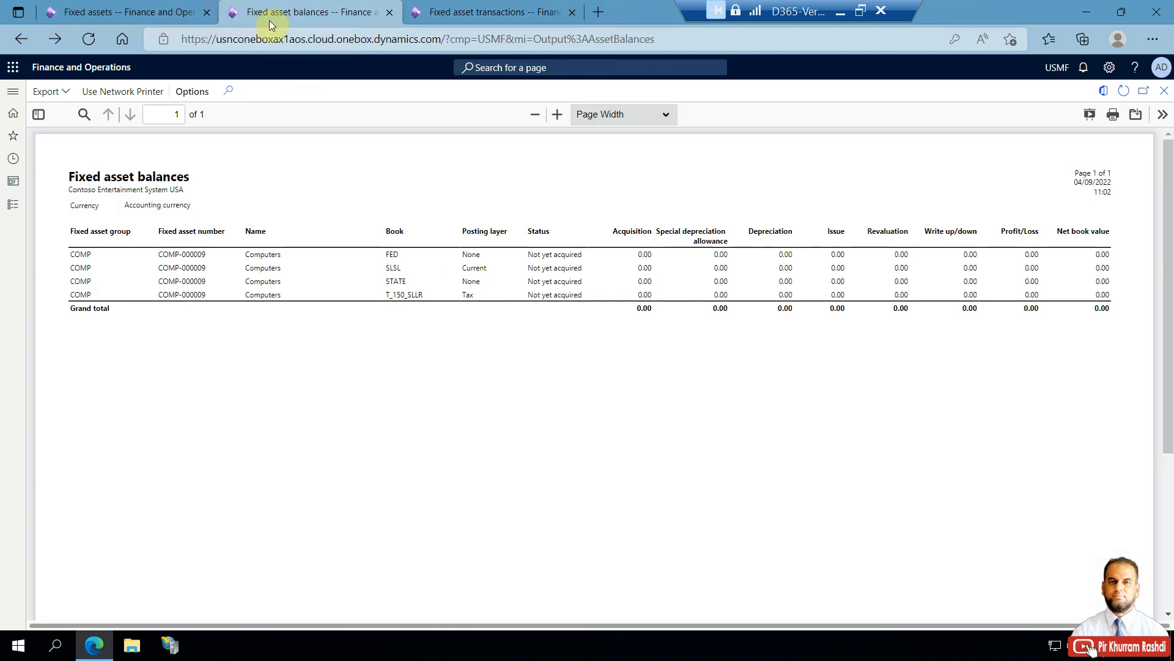
click(463, 15)
Duplicate the transactions report's browser tab and open the Fixed asset transactions inquiry in the copy
right_click(451, 17)
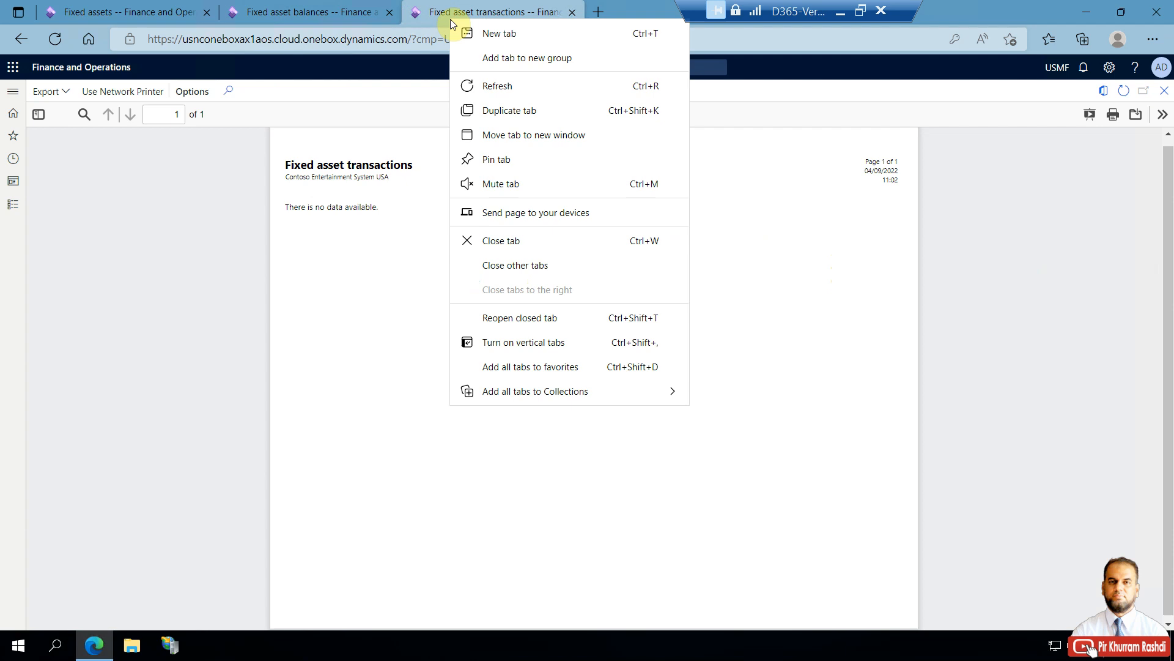
click(497, 110)
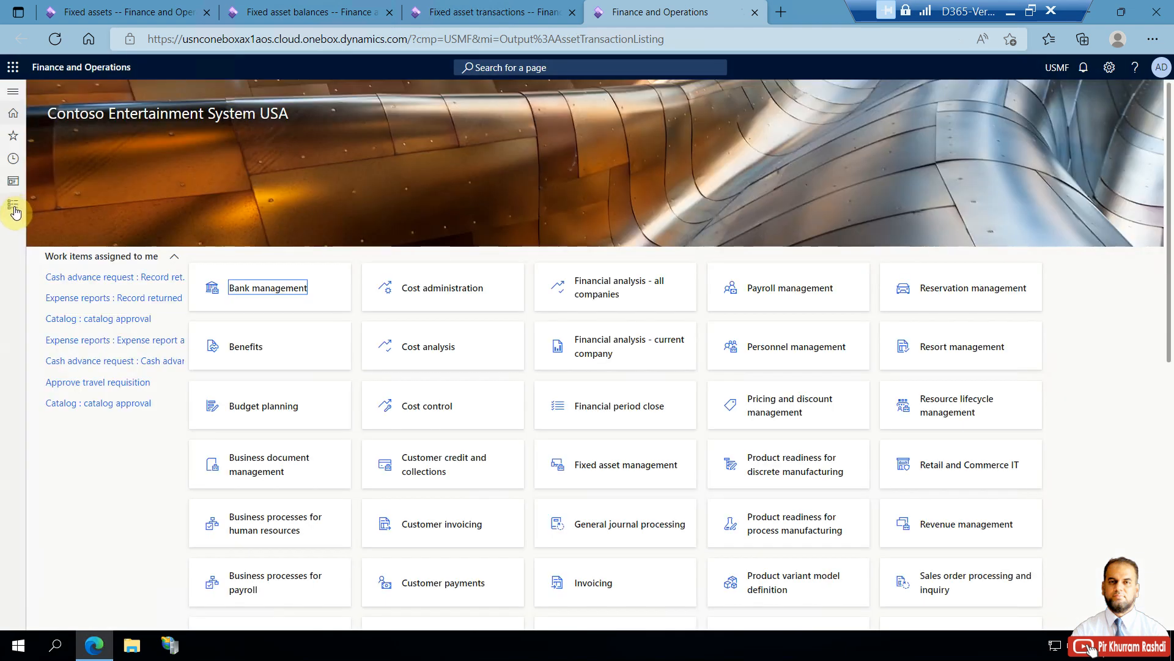
click(15, 211)
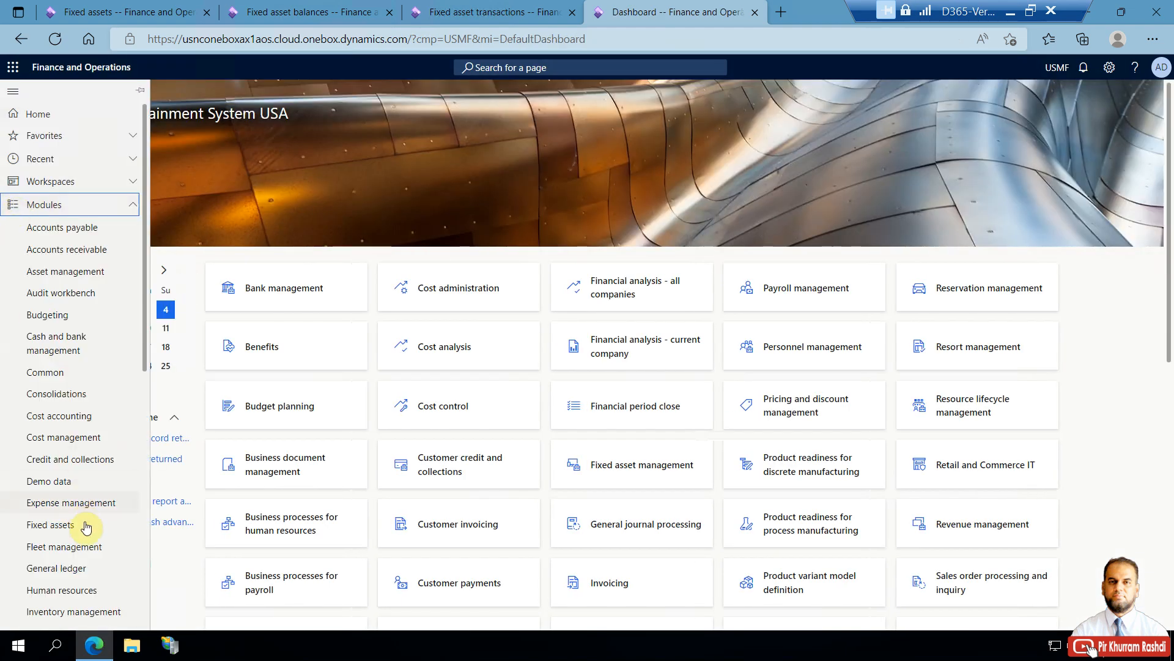
click(86, 526)
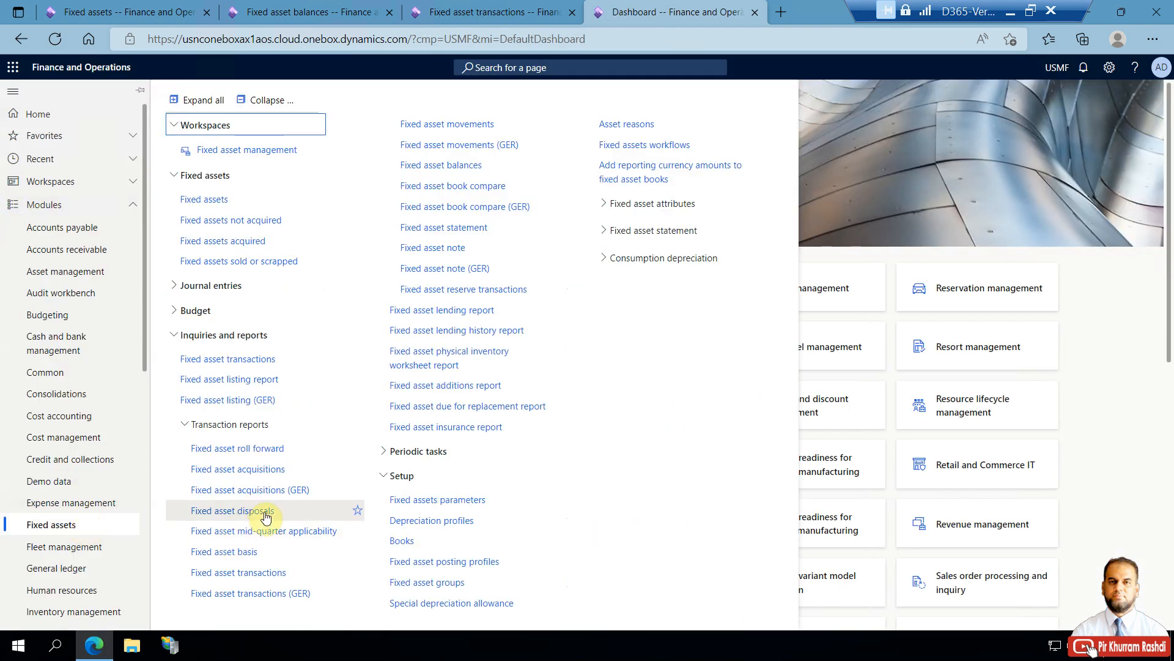
click(273, 359)
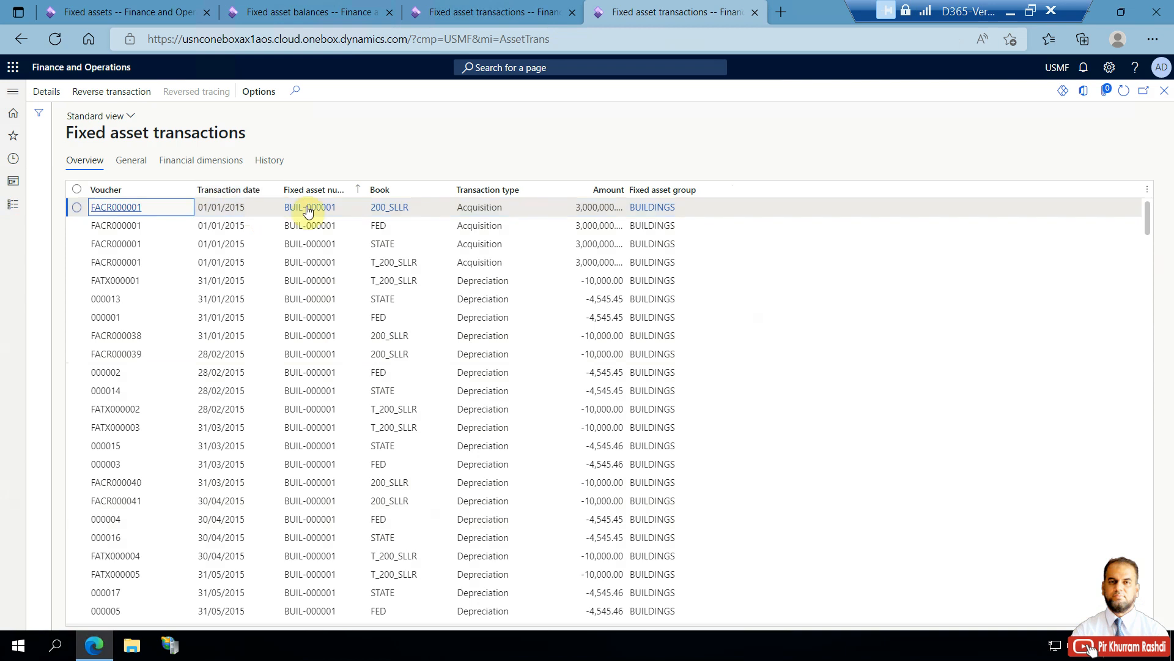
Filter the fixed asset transactions inquiry by asset number COMP-000009 and check it against the balances report
click(360, 190)
key(ctrl+v)
click(305, 309)
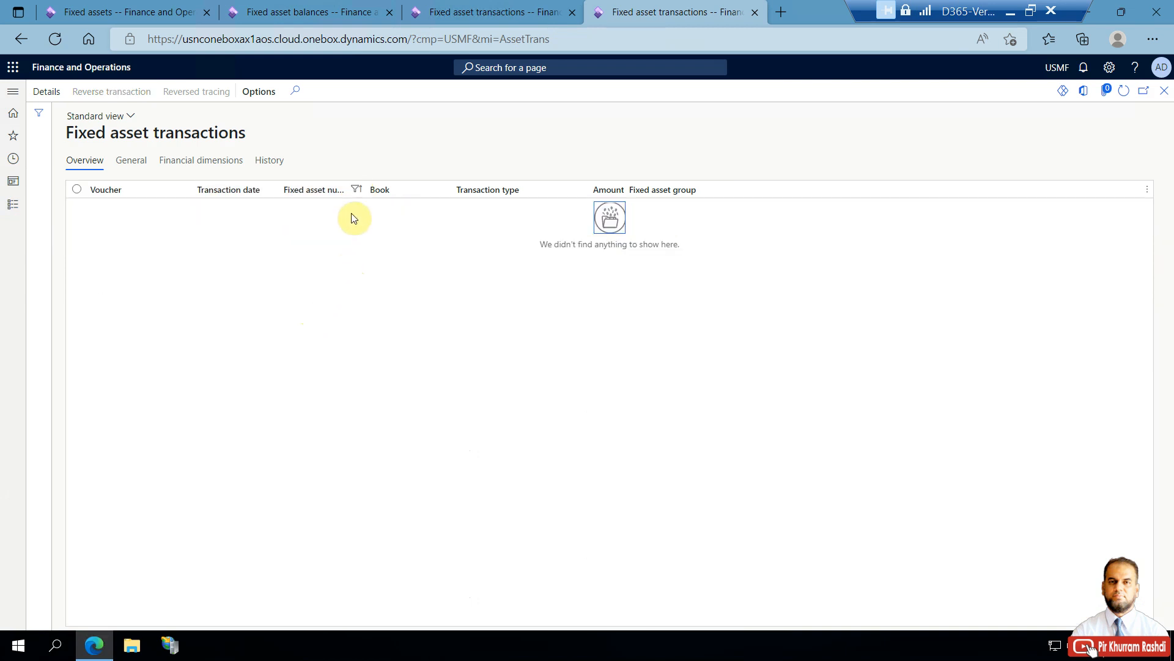
click(263, 19)
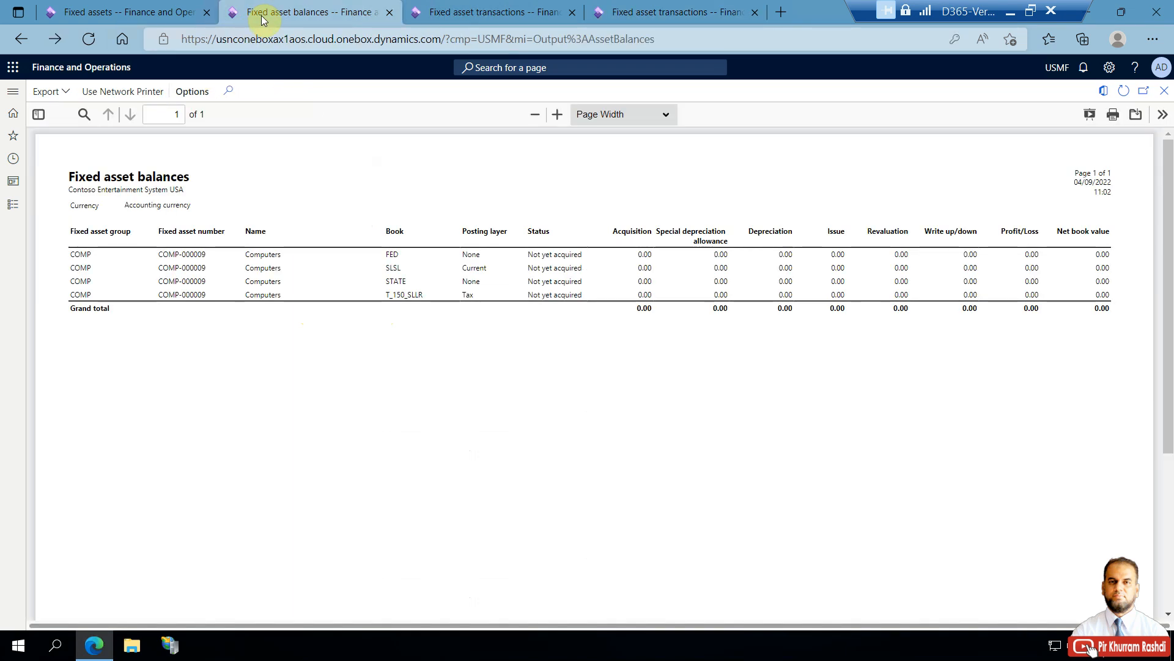
Duplicate the fixed asset transactions inquiry's browser tab and open the Fixed asset acquisitions report in the copy
click(634, 17)
right_click(634, 17)
click(689, 116)
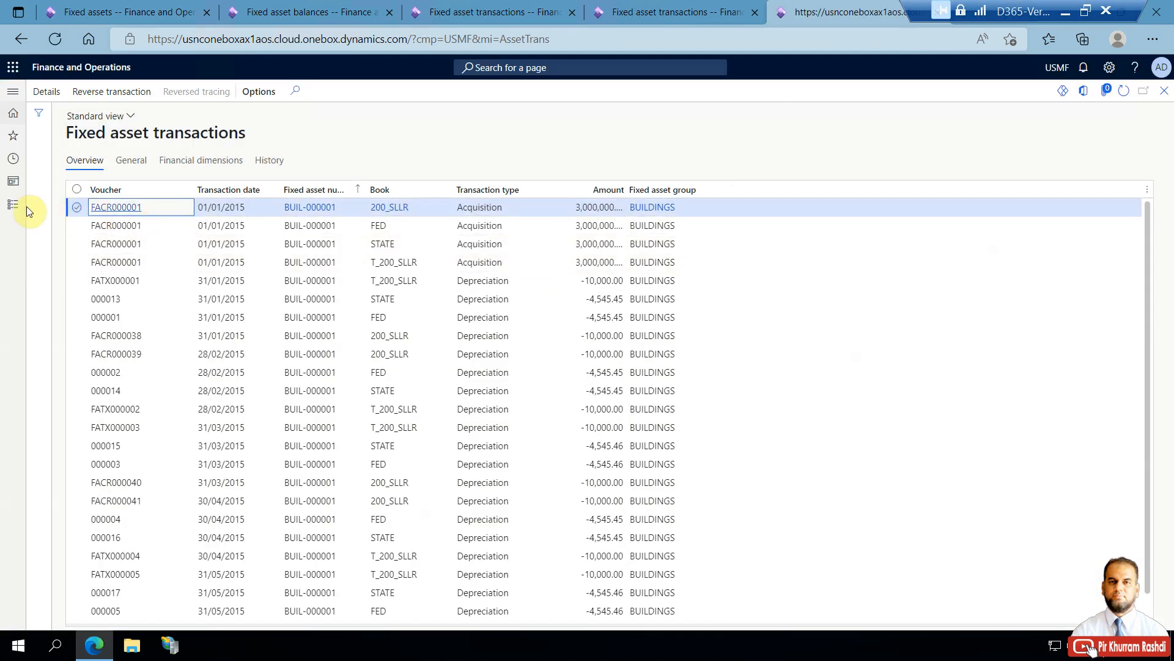
click(13, 208)
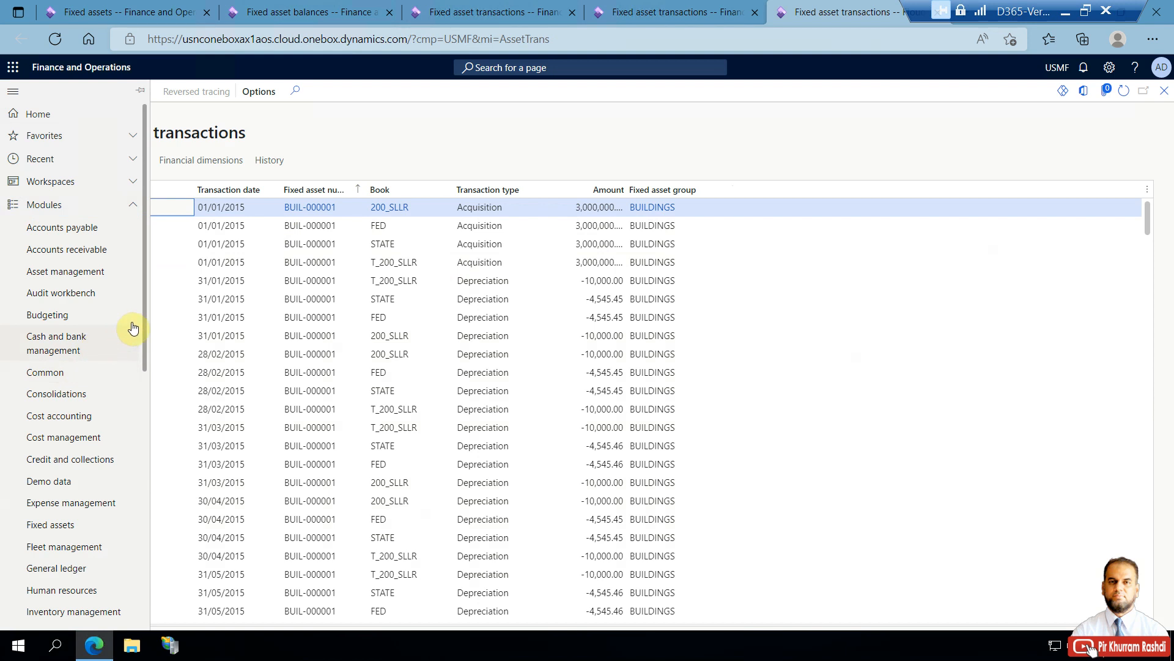
drag(142, 354, 142, 435)
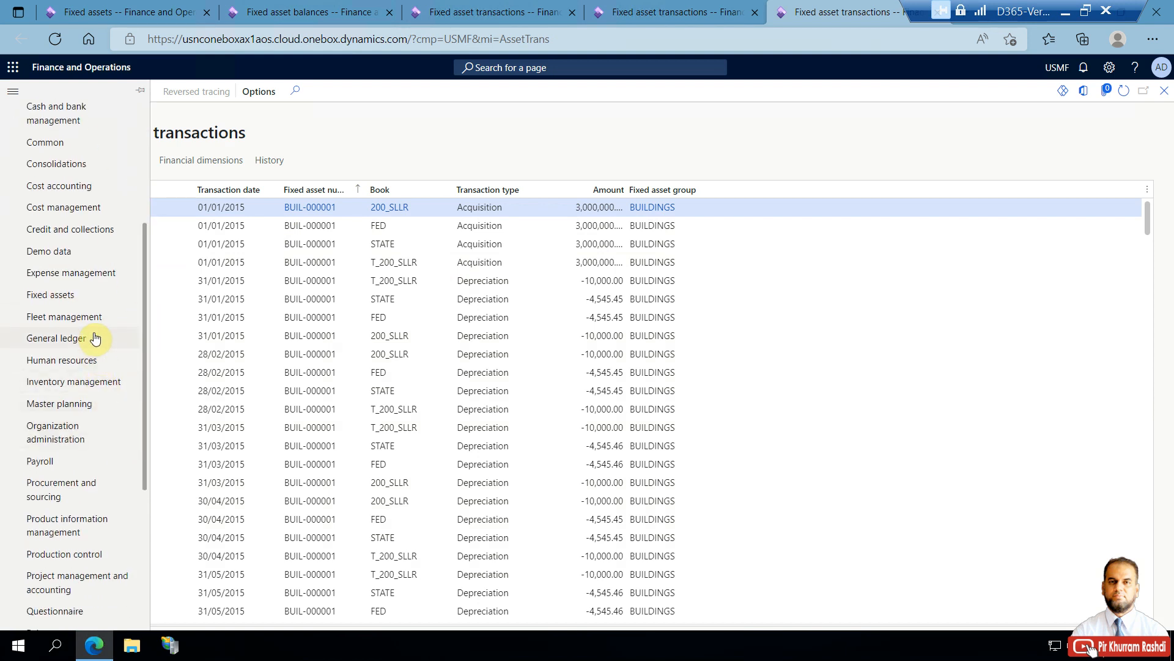
click(87, 303)
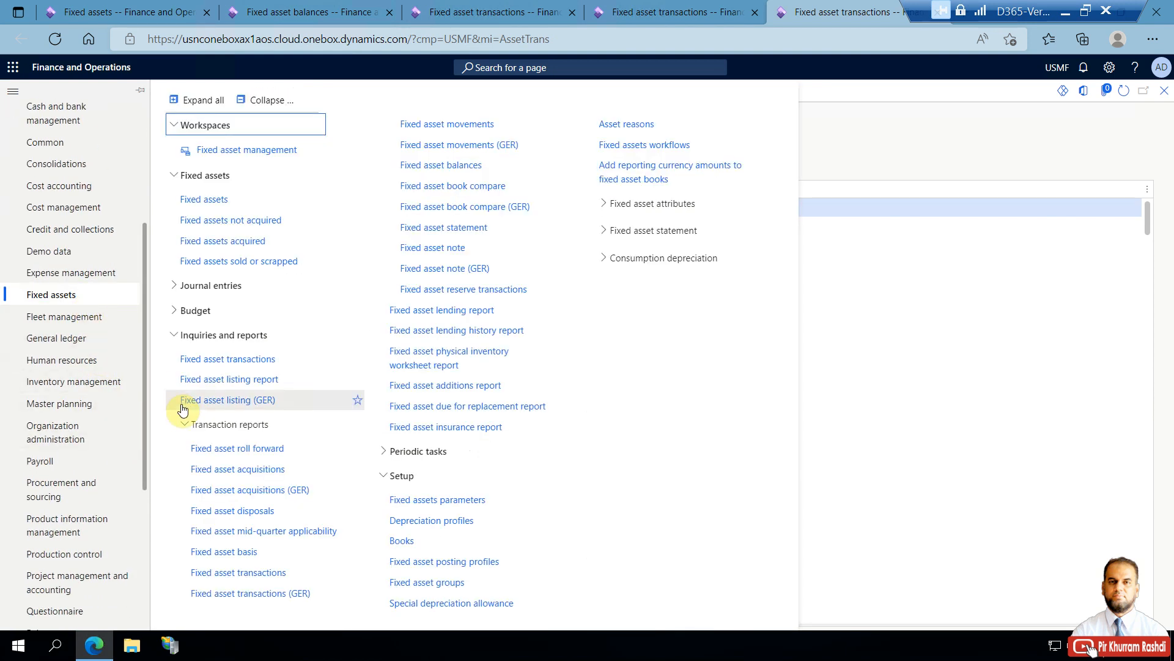
click(215, 471)
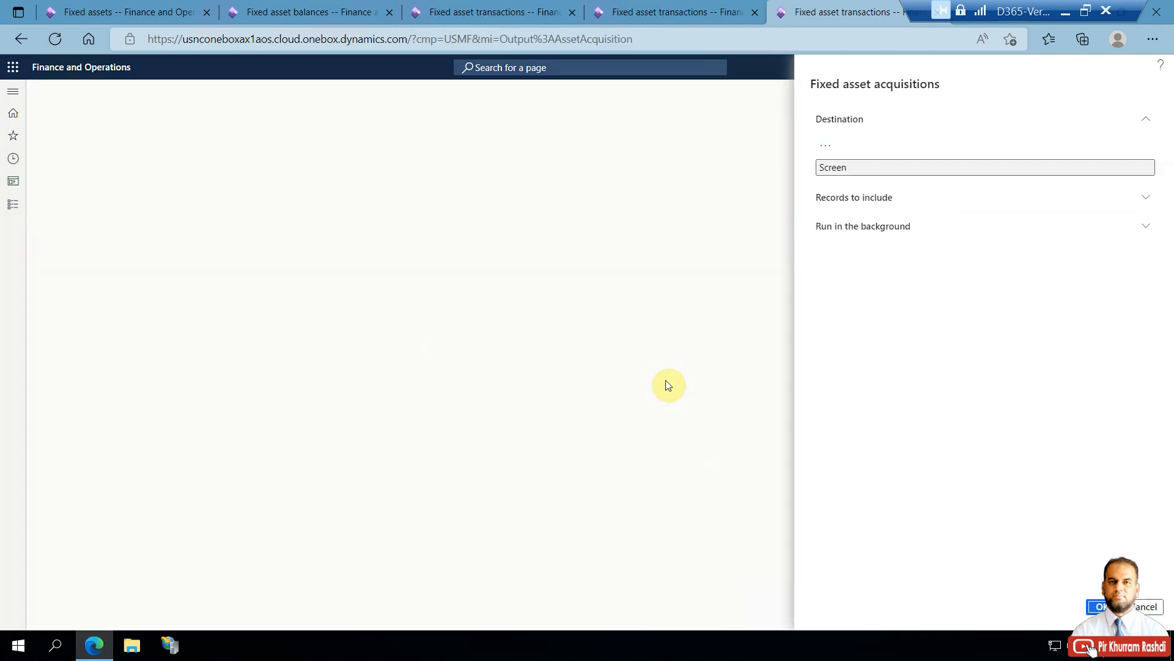
Filter the Fixed asset acquisitions report to fixed asset number COMP-000009, run it to the screen and view it at page width
click(863, 203)
click(847, 219)
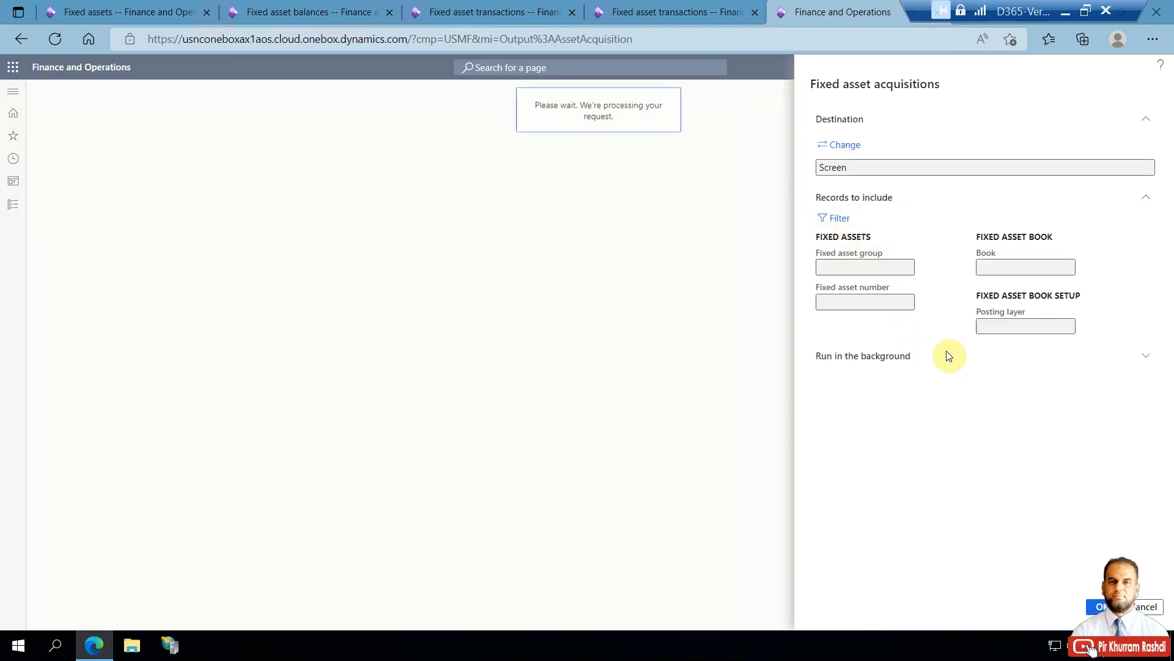
click(433, 237)
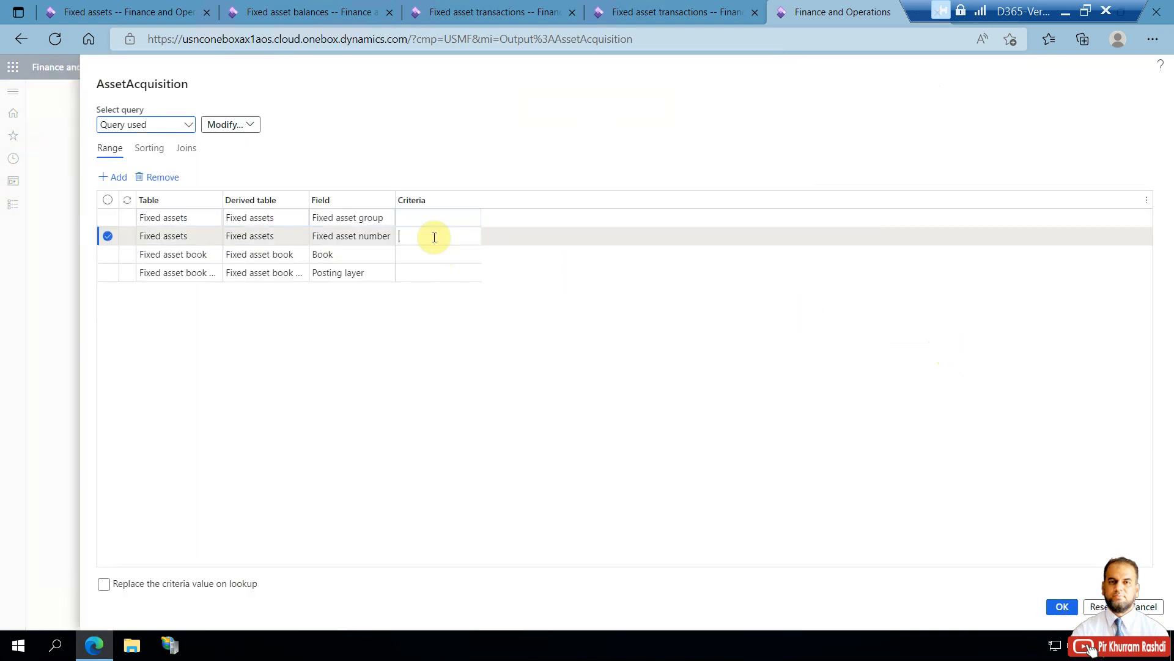
text(COMP-000009)
click(1070, 607)
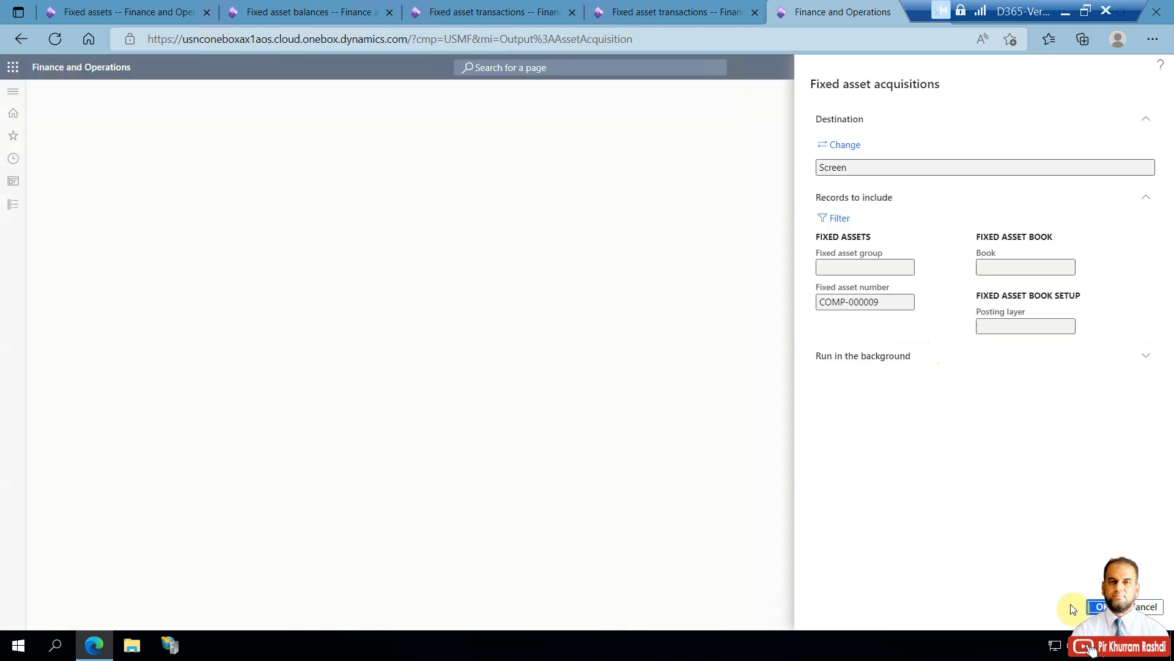
click(1096, 606)
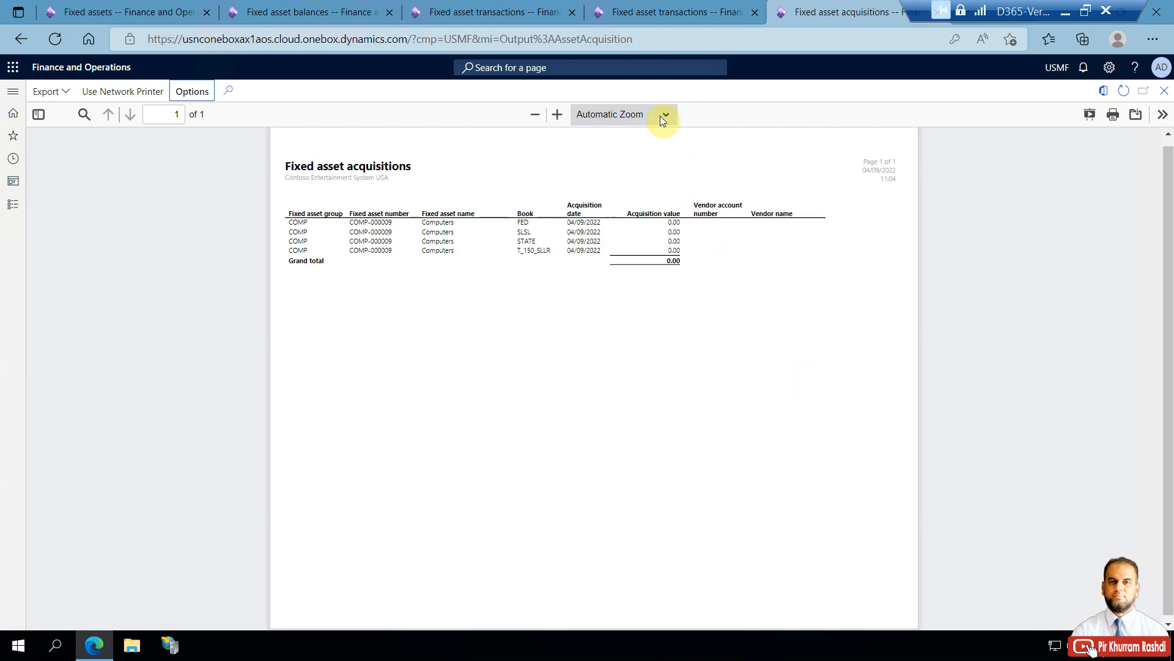
click(664, 116)
click(598, 168)
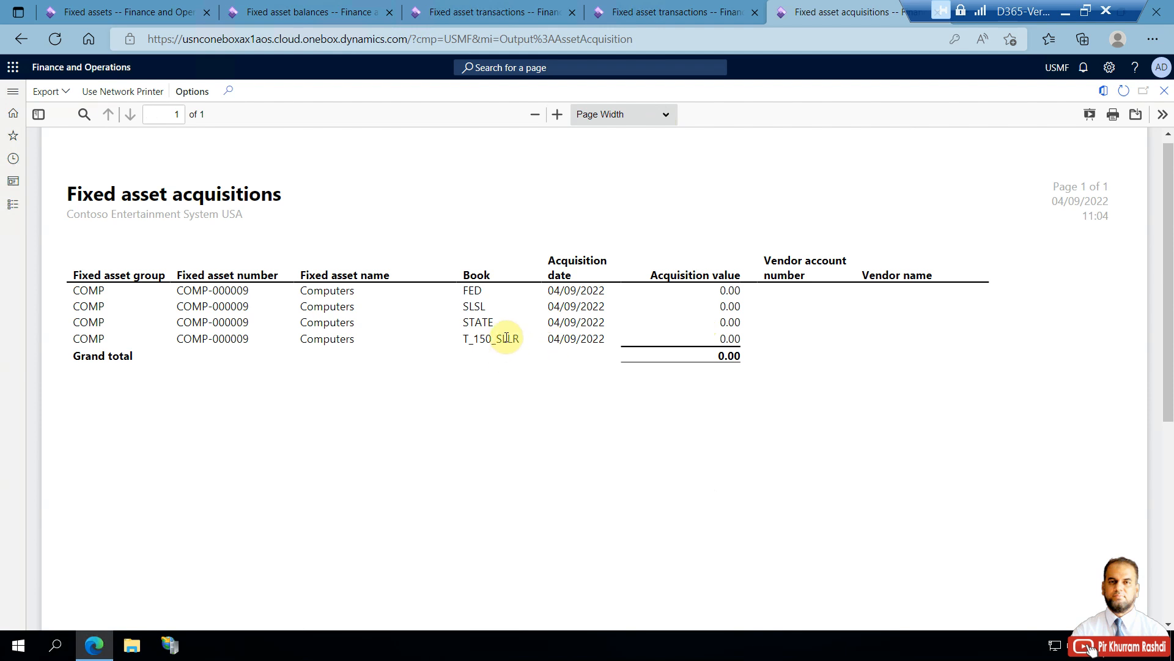
Close the fixed asset record to return to the Acme Office Supplies purchase order and generate its vendor invoice
click(309, 11)
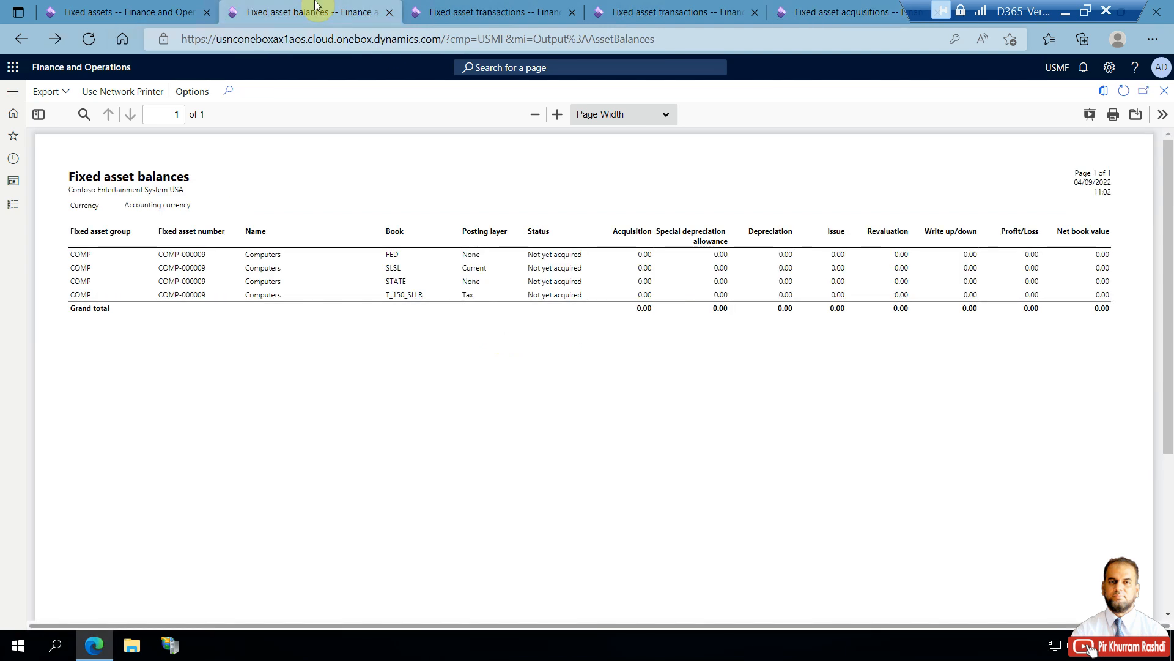
click(164, 6)
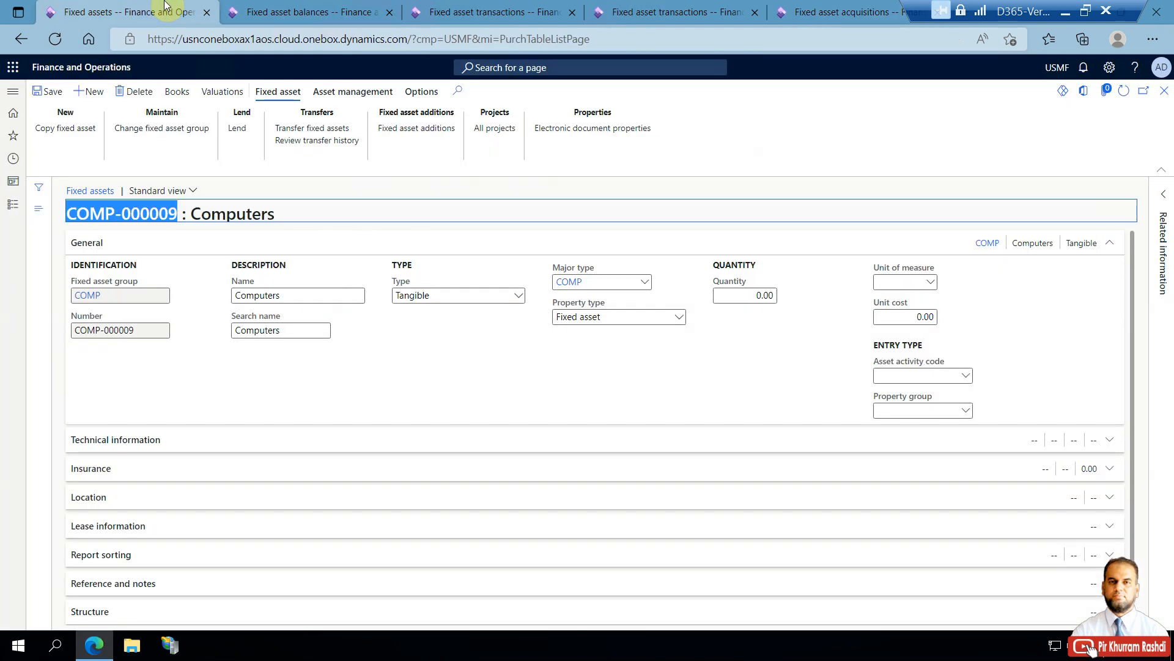
click(281, 10)
click(170, 8)
click(1165, 93)
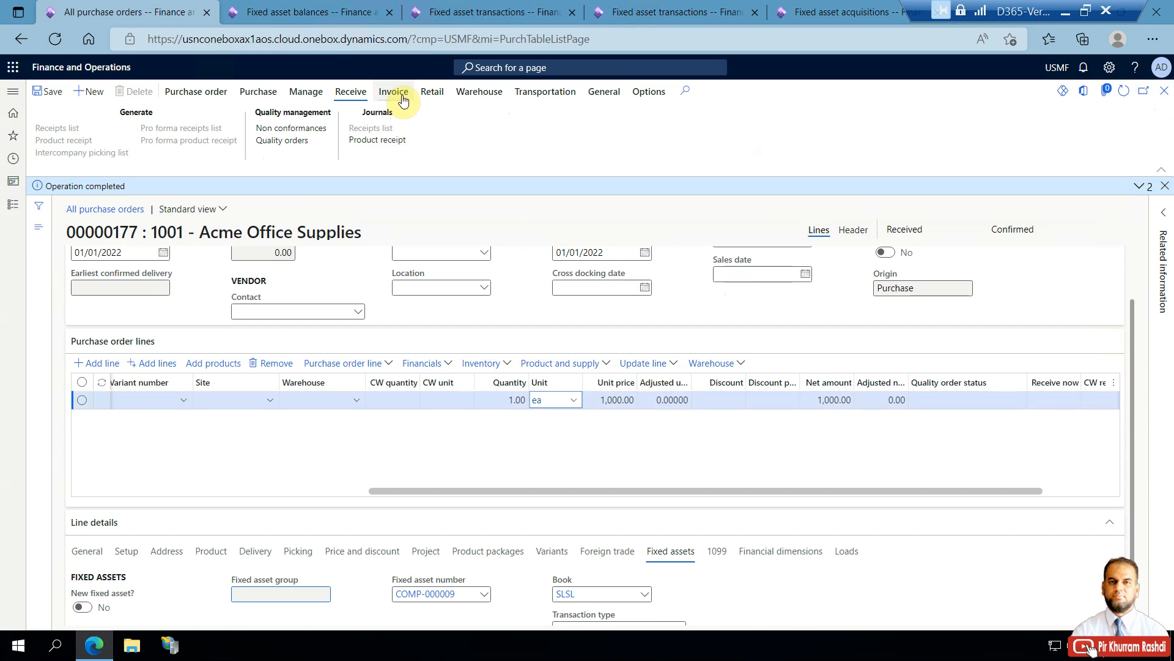
click(402, 99)
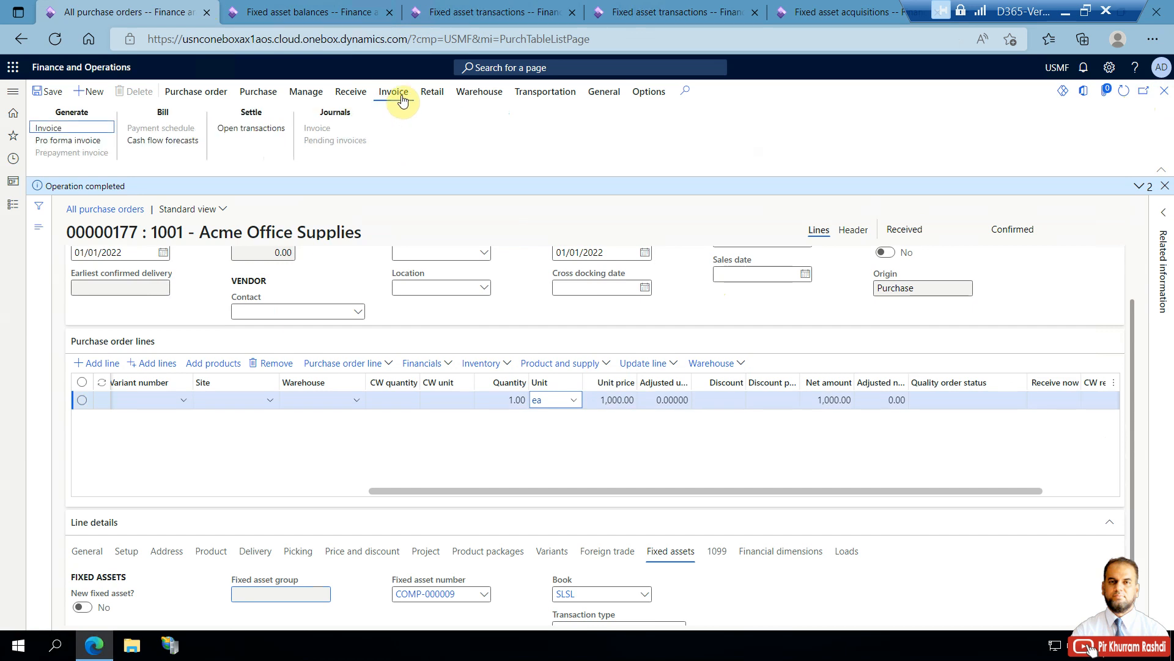
click(91, 130)
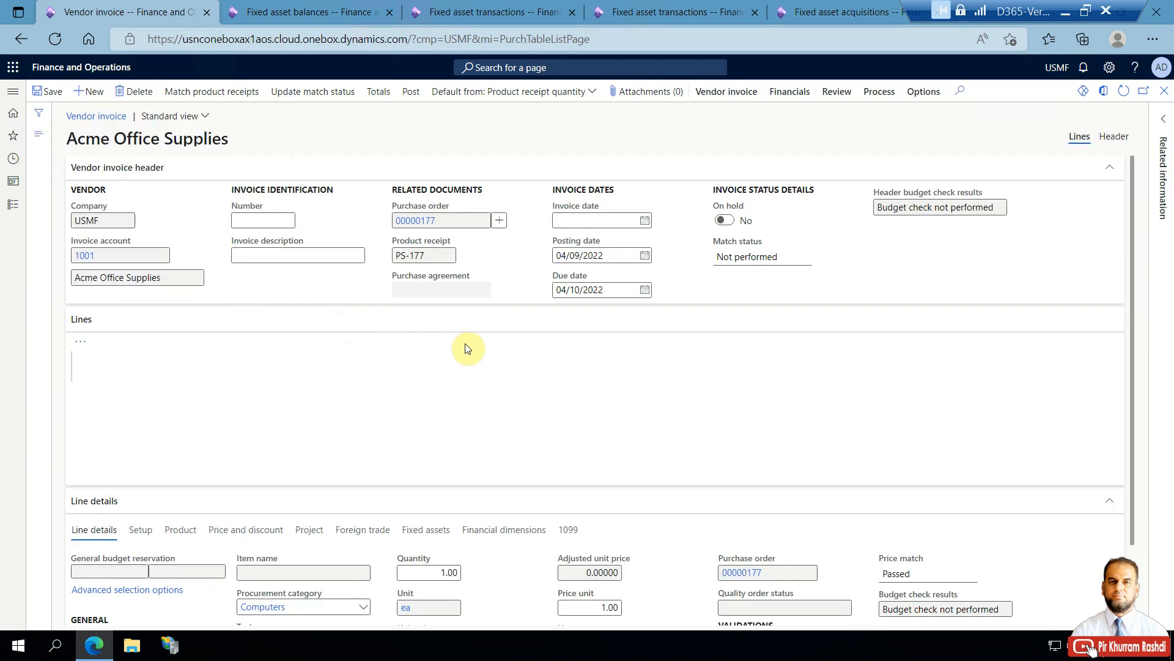
Enter invoice number INV-PO177 on the vendor invoice and check the Computers line's fixed asset details
click(252, 293)
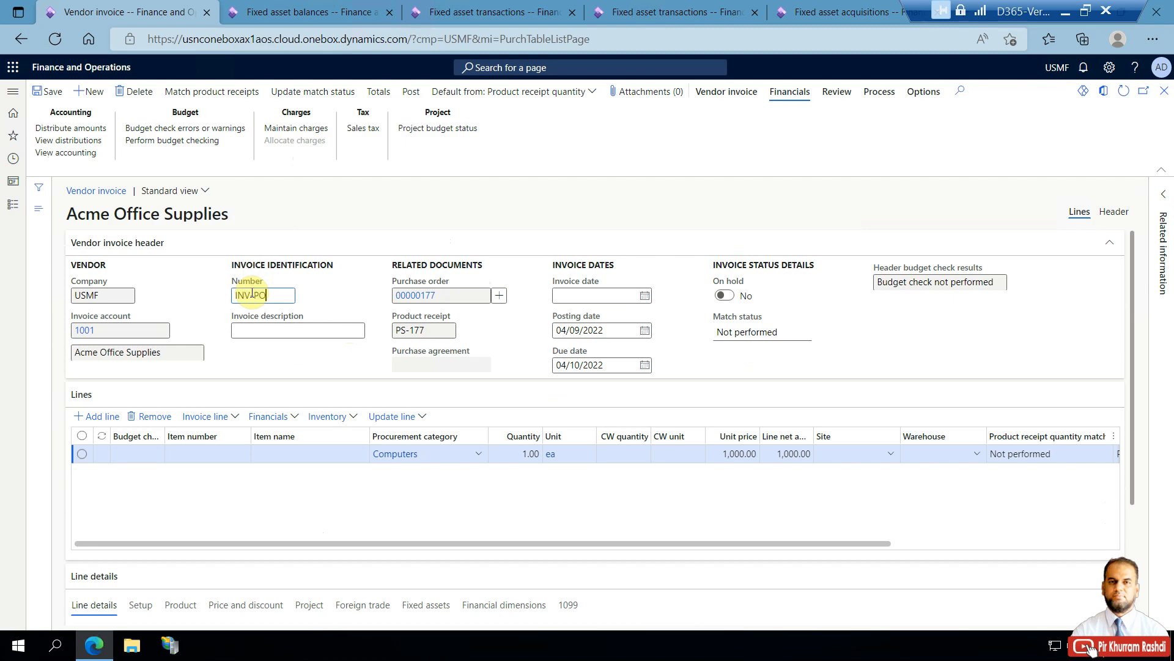
click(254, 331)
drag(1132, 294, 1122, 431)
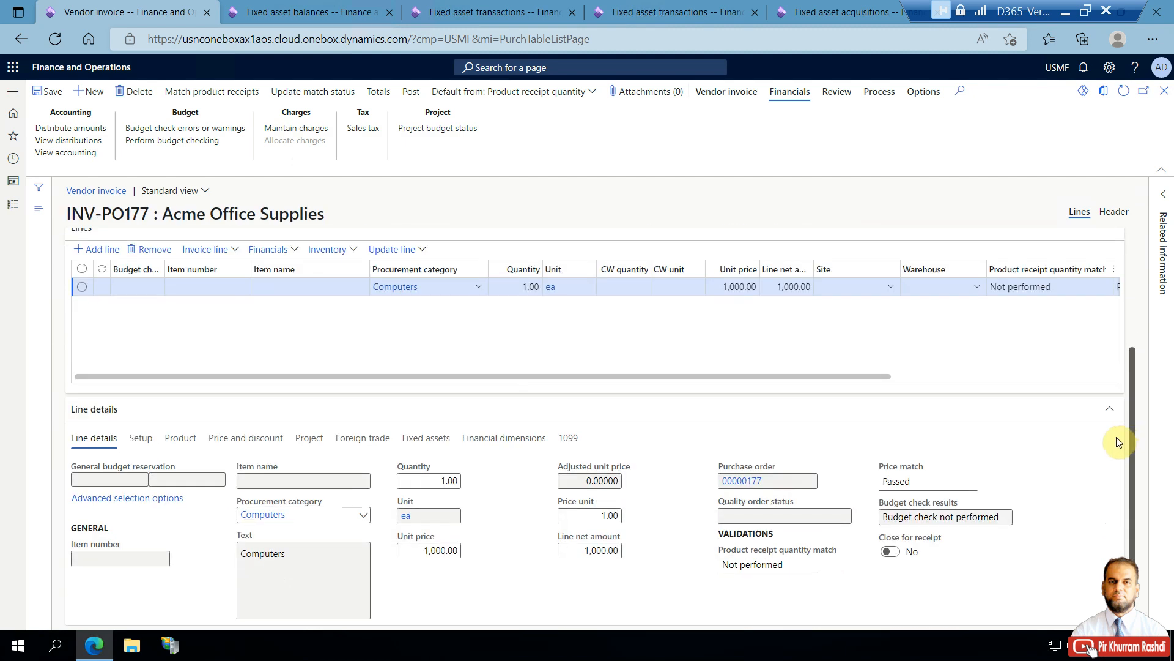
click(440, 439)
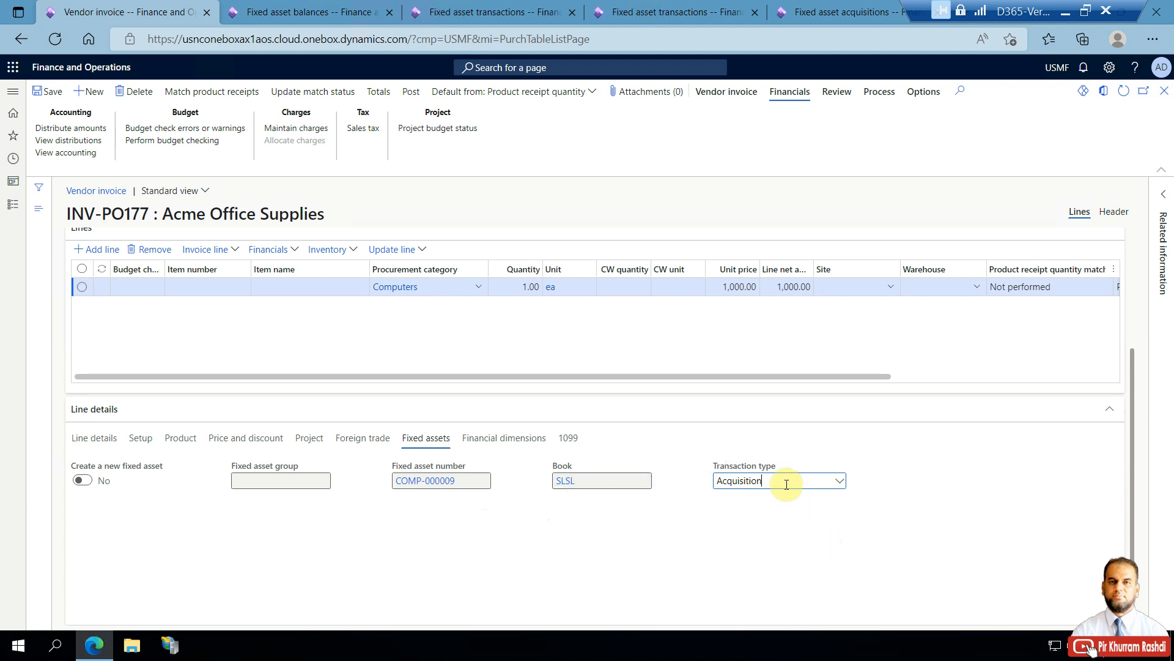
drag(1133, 493, 1148, 341)
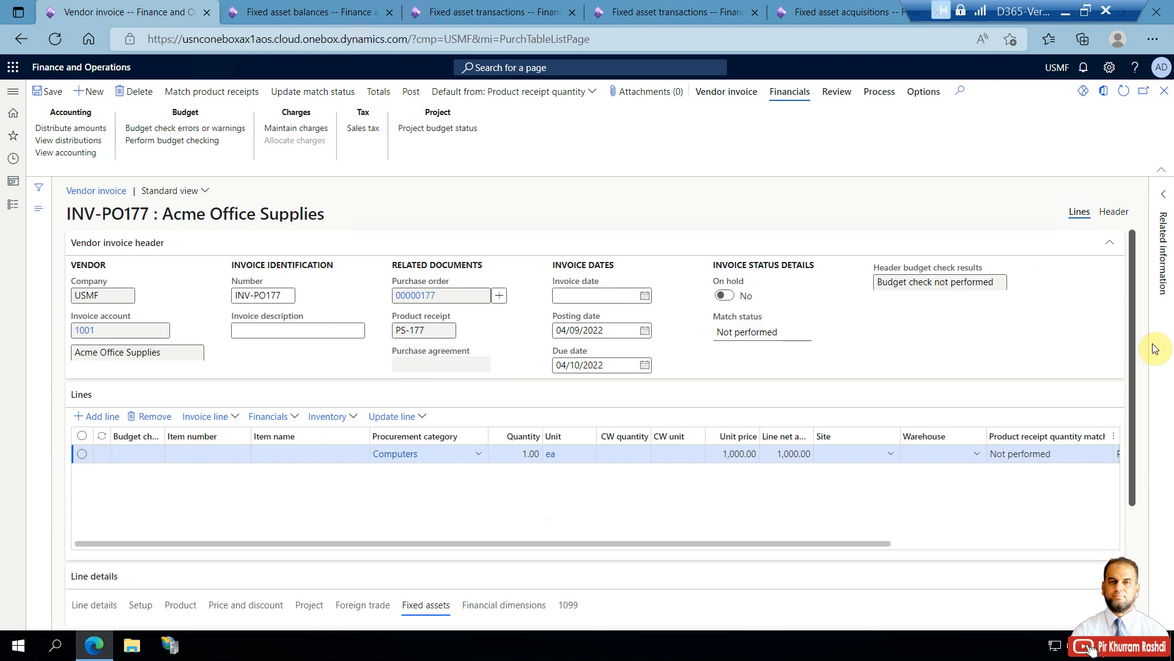
Set the vendor invoice's posting date to 01/02/2022
click(644, 330)
click(609, 356)
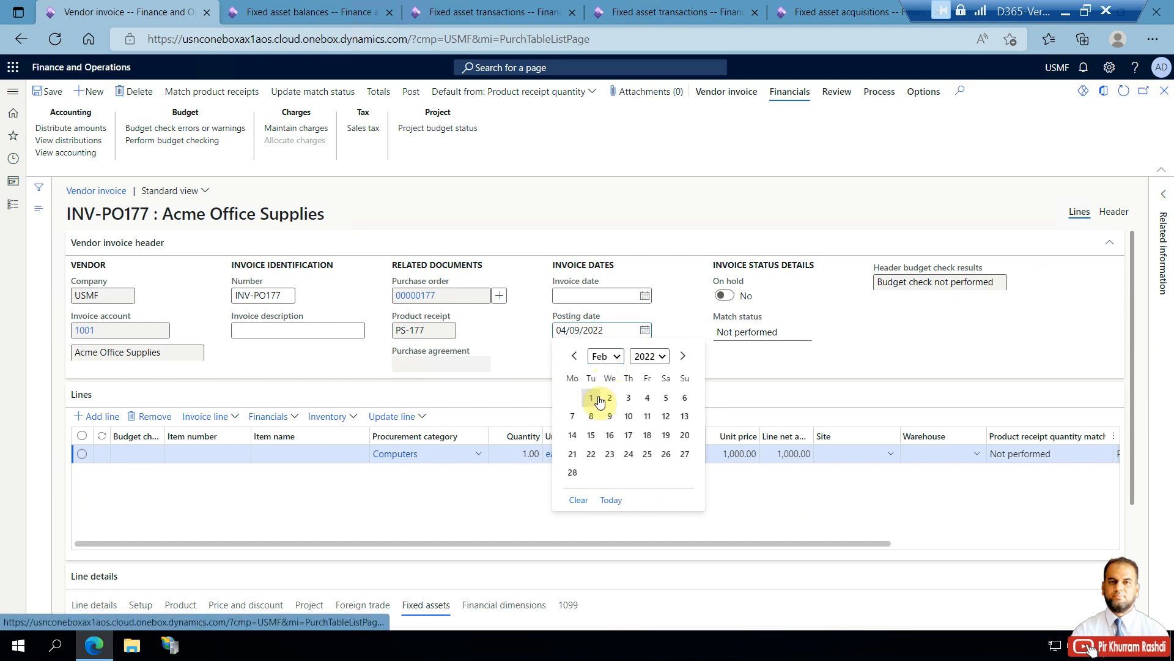
click(591, 397)
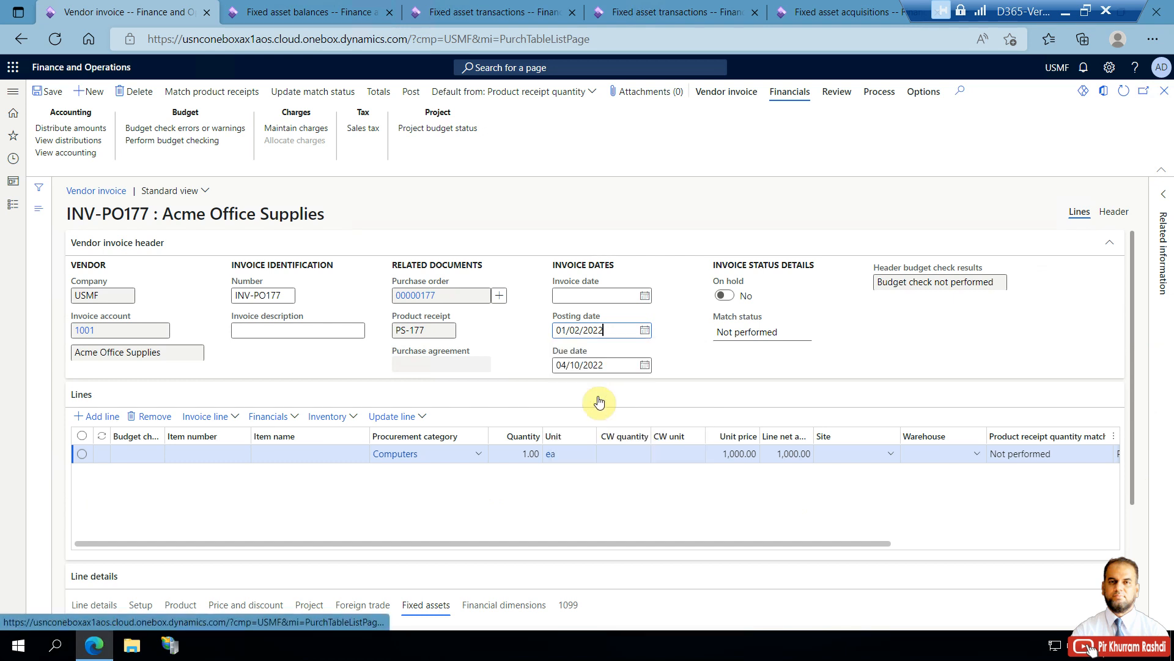
click(616, 364)
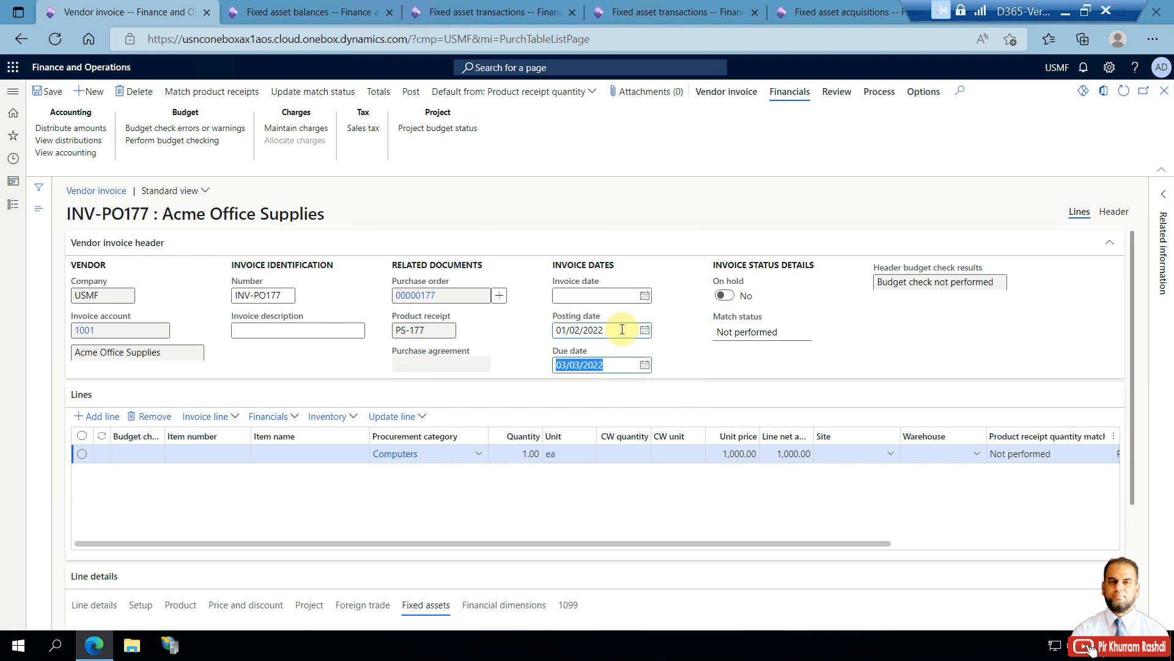
Set the vendor invoice's posting date to 03/01/2022 and check the due date
click(621, 329)
click(641, 330)
click(608, 357)
click(612, 374)
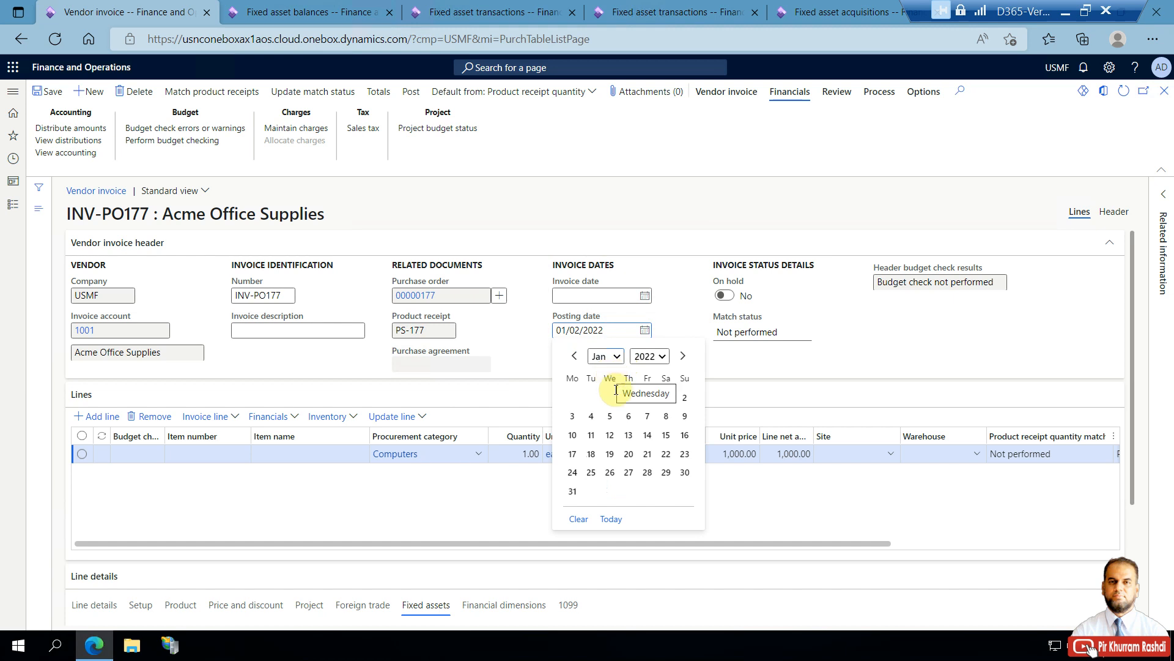
click(574, 417)
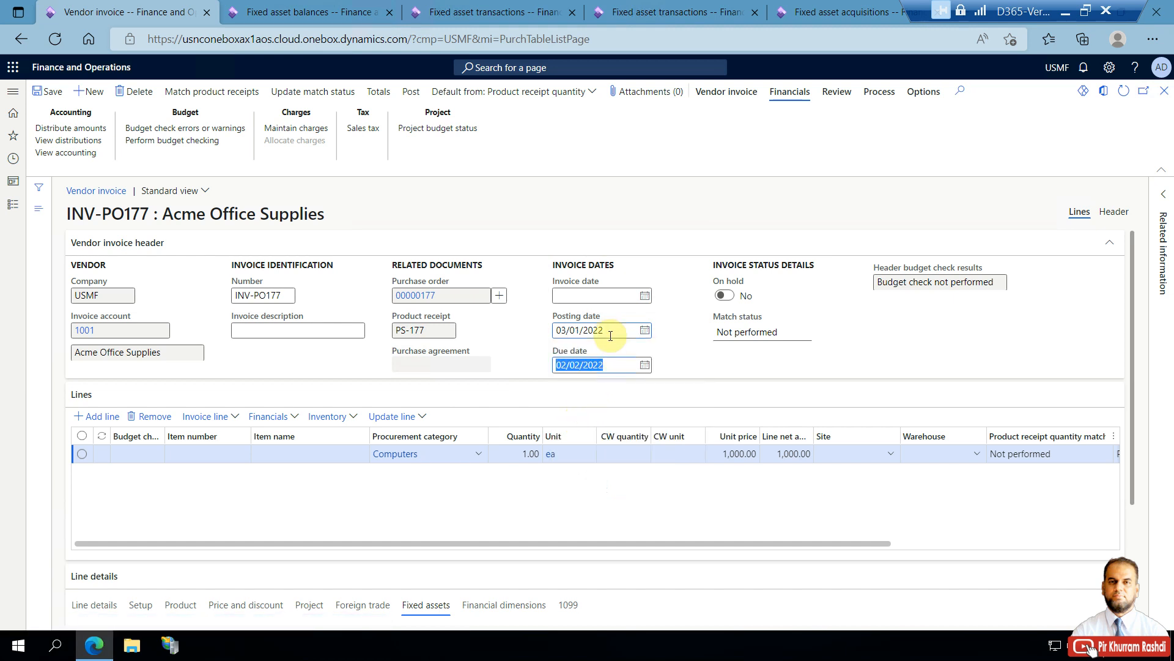
drag(610, 328, 539, 332)
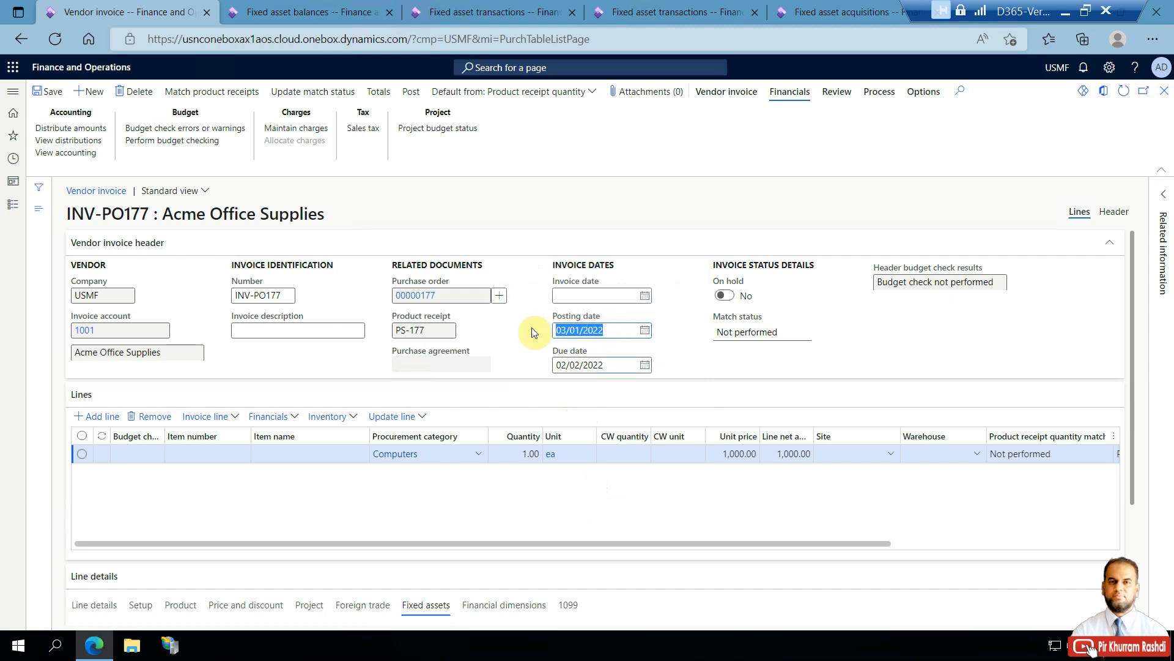
click(615, 365)
click(616, 329)
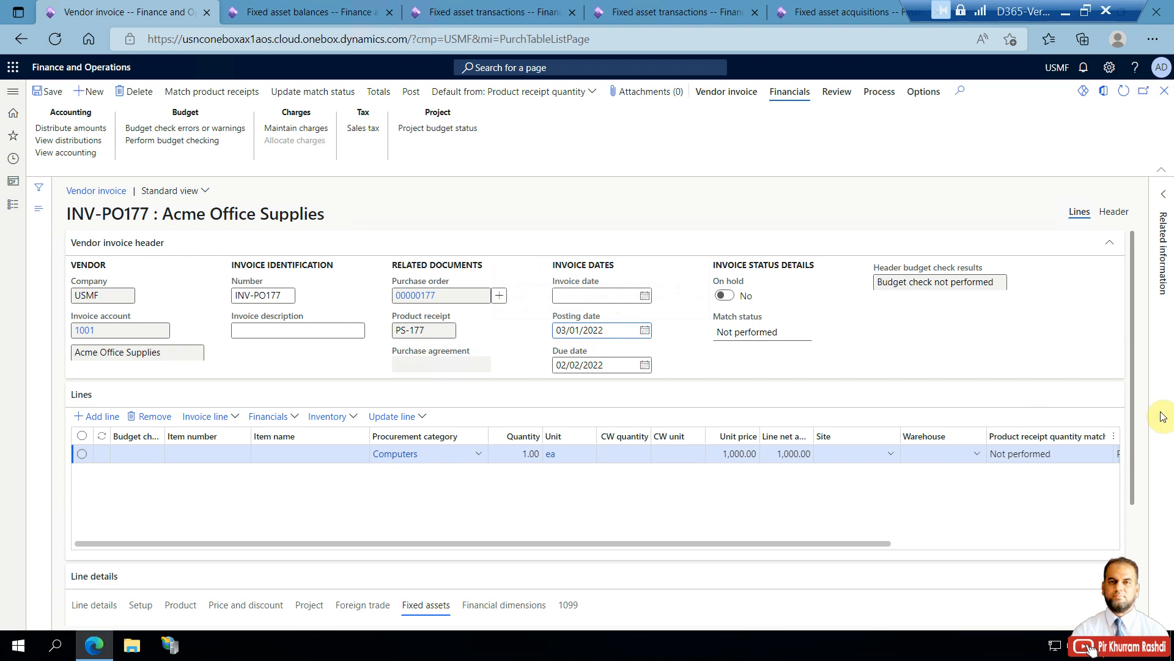
Update the vendor invoice's match status and review the invoice totals
drag(1136, 299, 1161, 283)
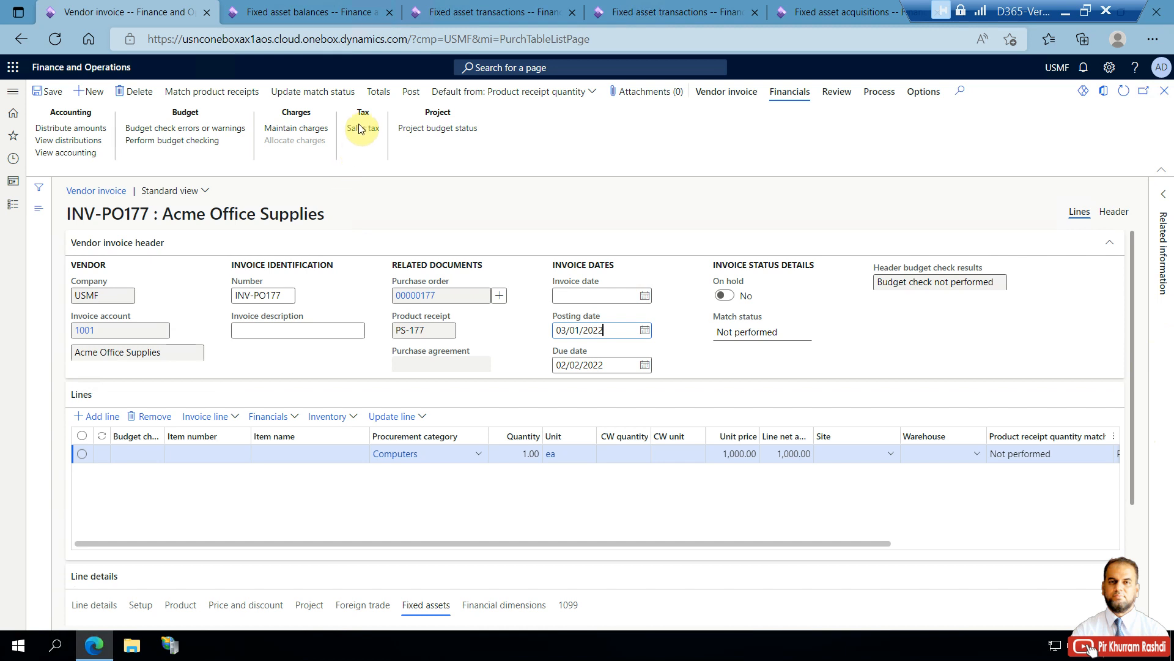
click(336, 97)
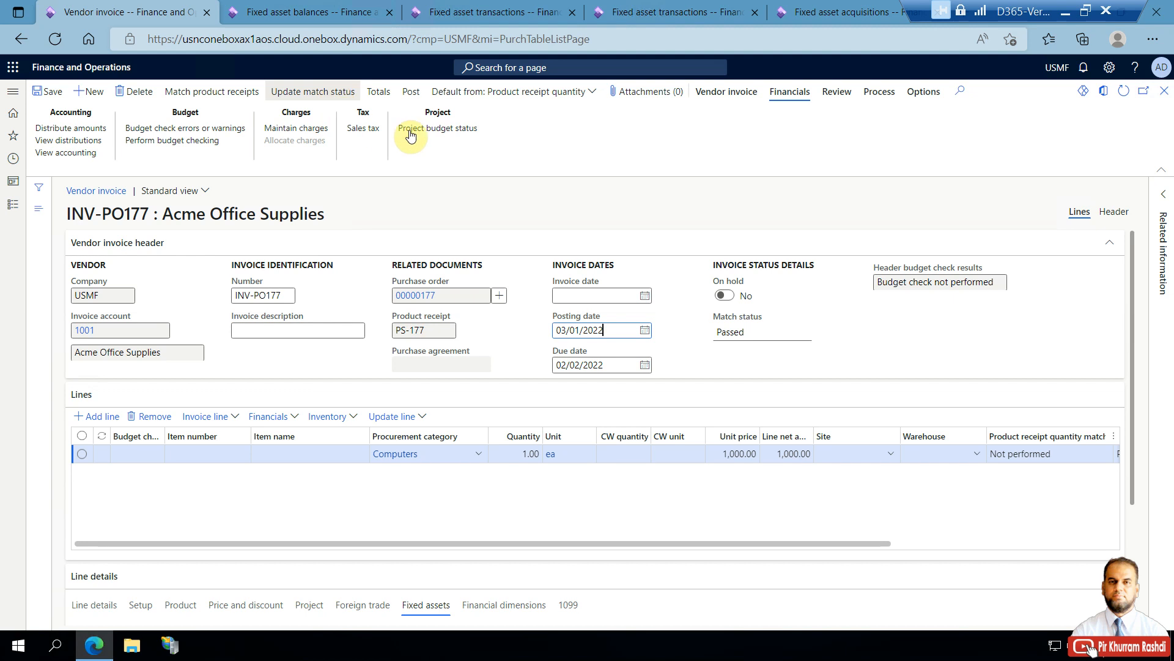
click(379, 92)
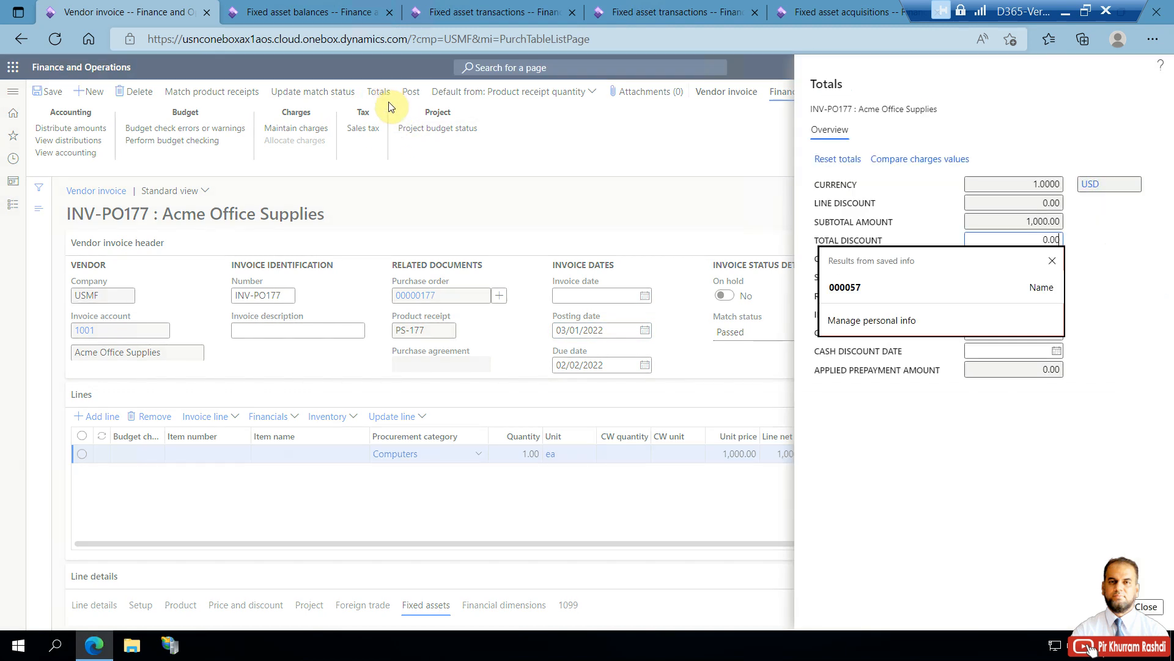
click(1050, 262)
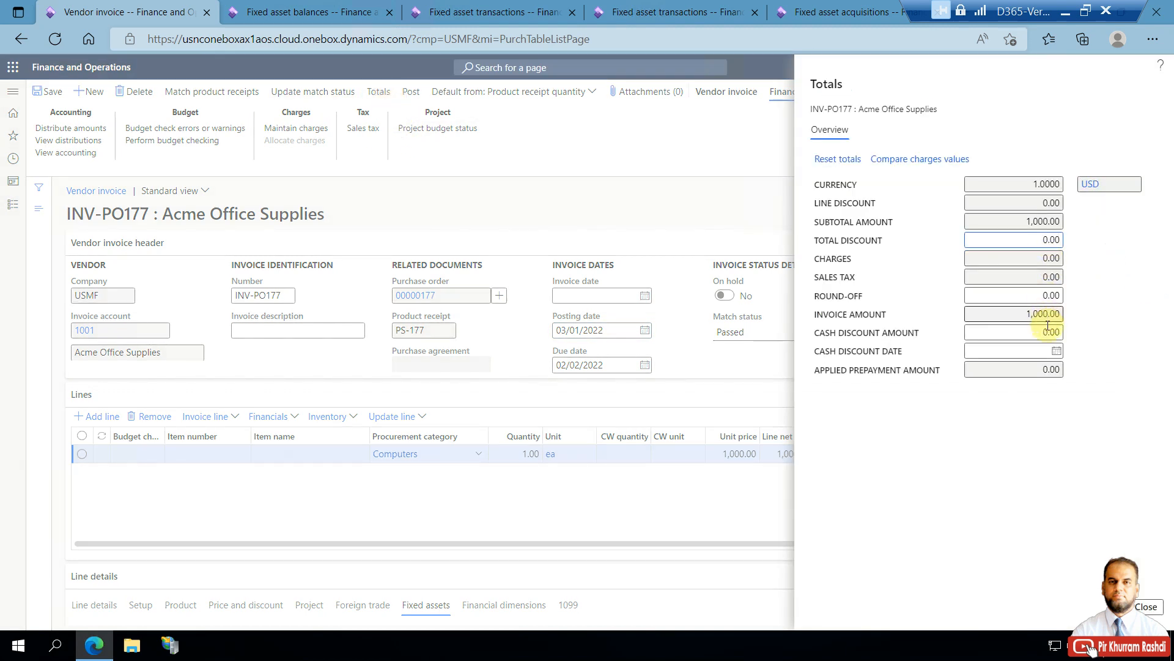
click(1147, 608)
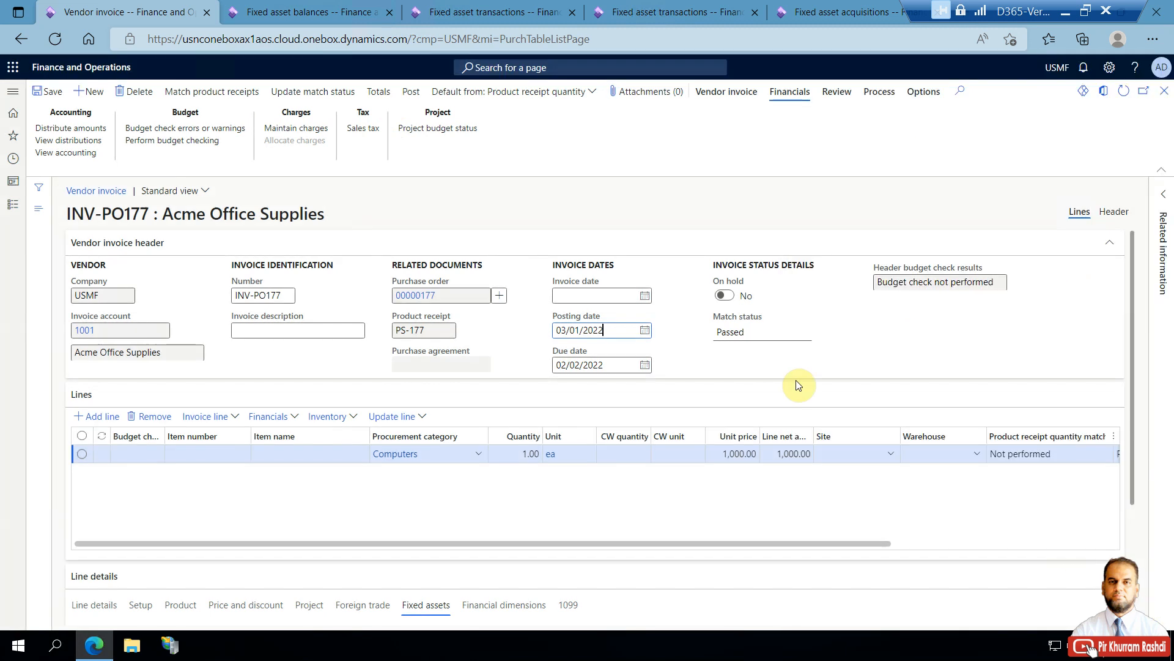
Post the vendor invoice, then review and dismiss the posting messages
click(412, 91)
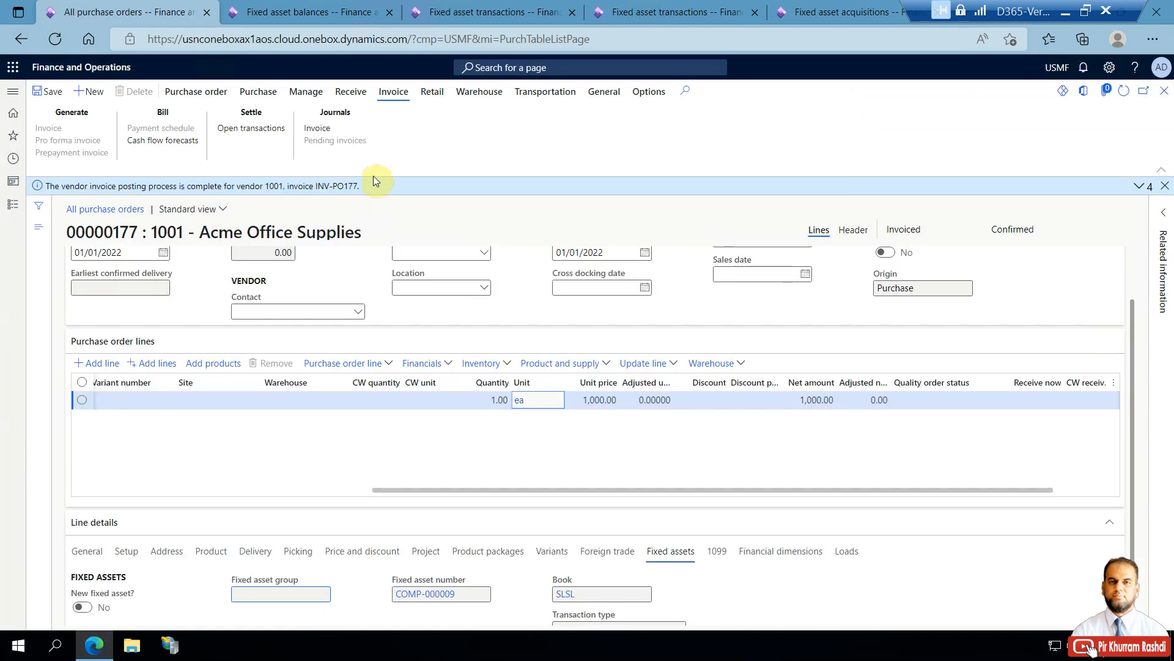
click(1138, 186)
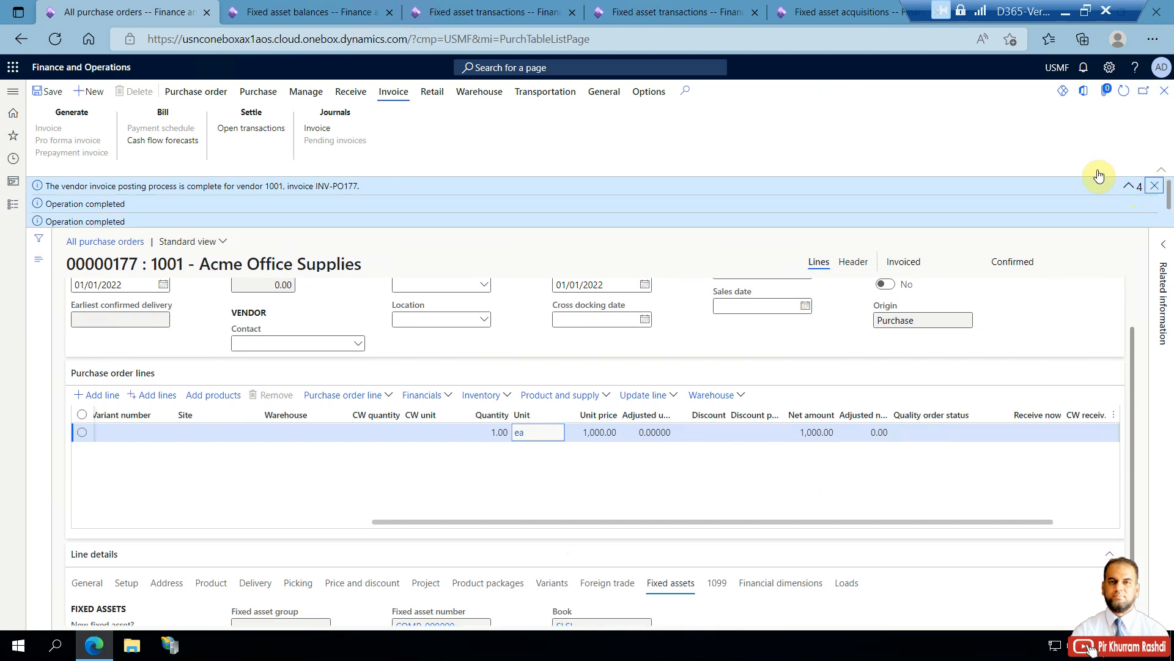
click(1153, 186)
Reload the Fixed asset balances report page and refresh the Fixed asset transactions inquiry to check the new acquisition entries
click(319, 11)
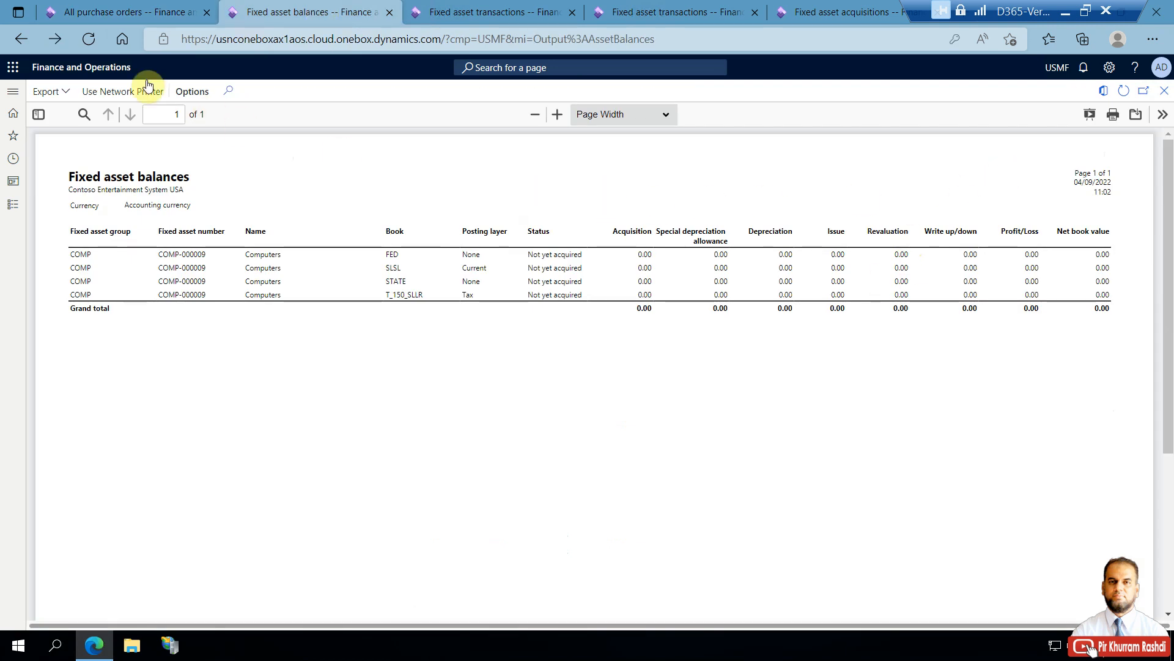
click(89, 39)
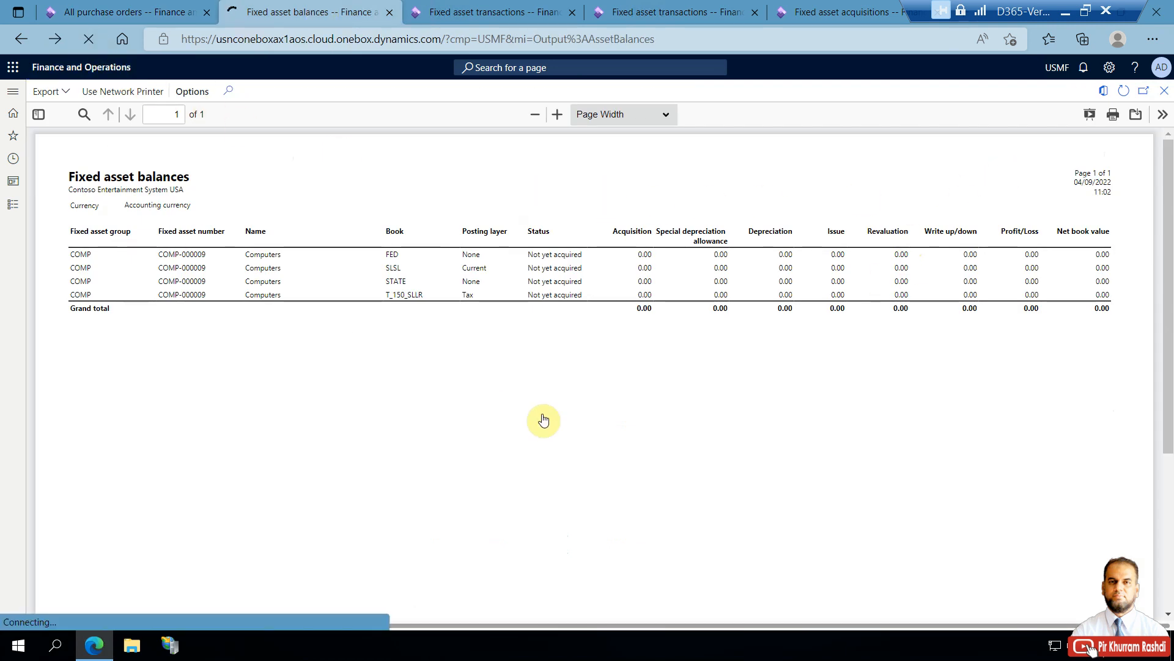
click(489, 7)
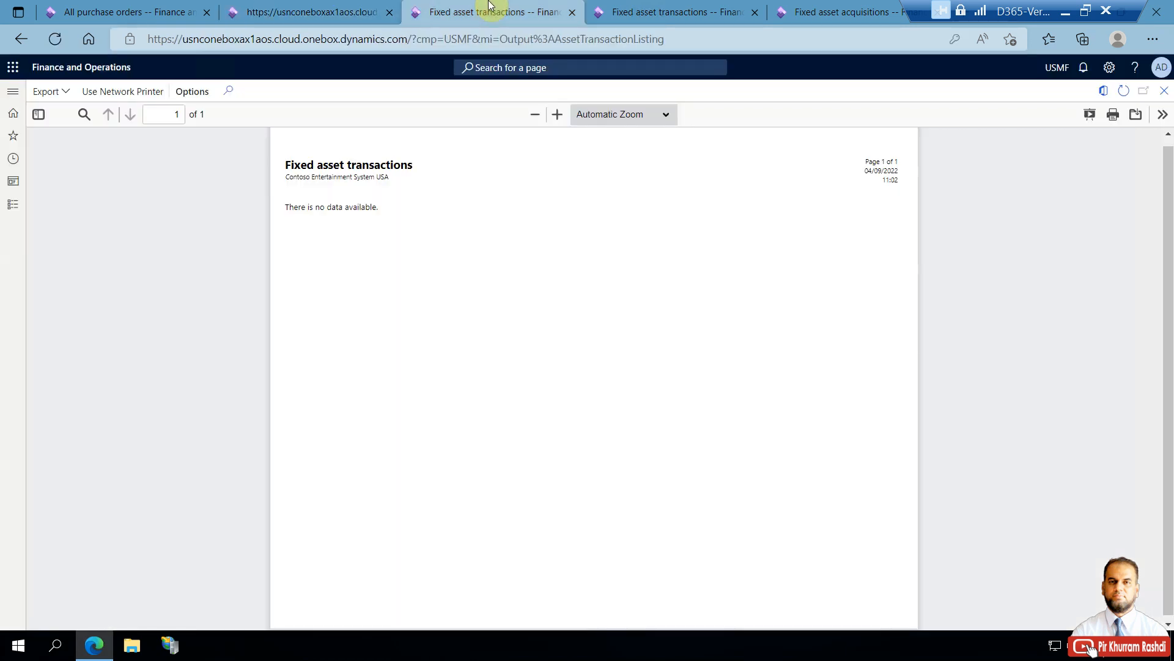
click(612, 12)
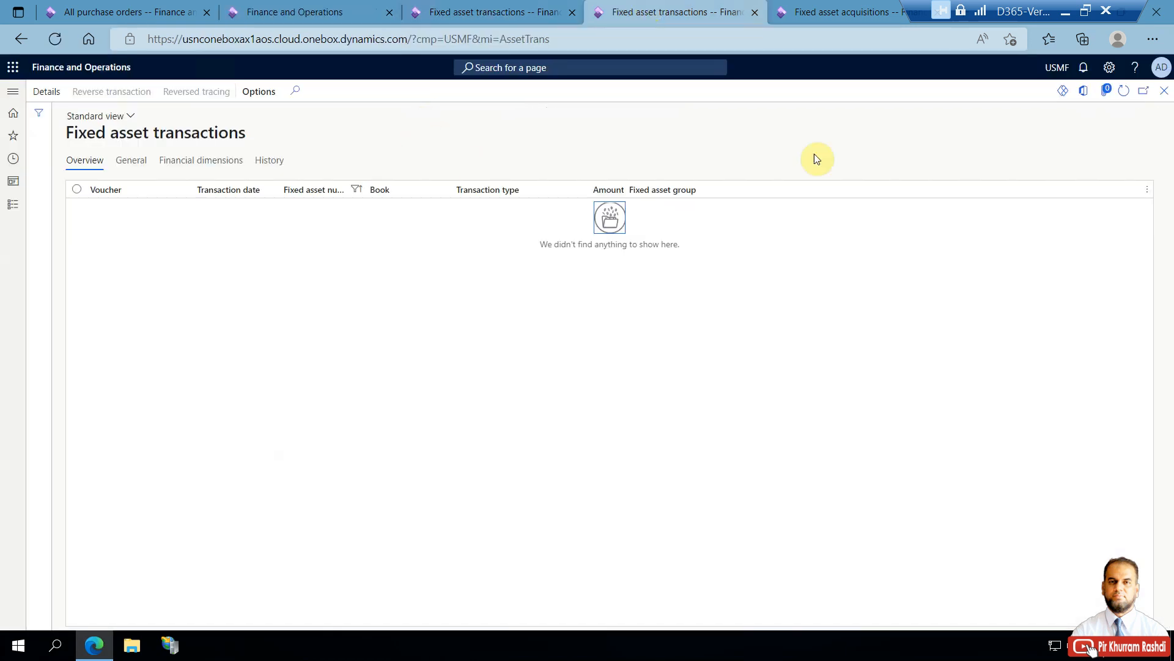
click(1124, 90)
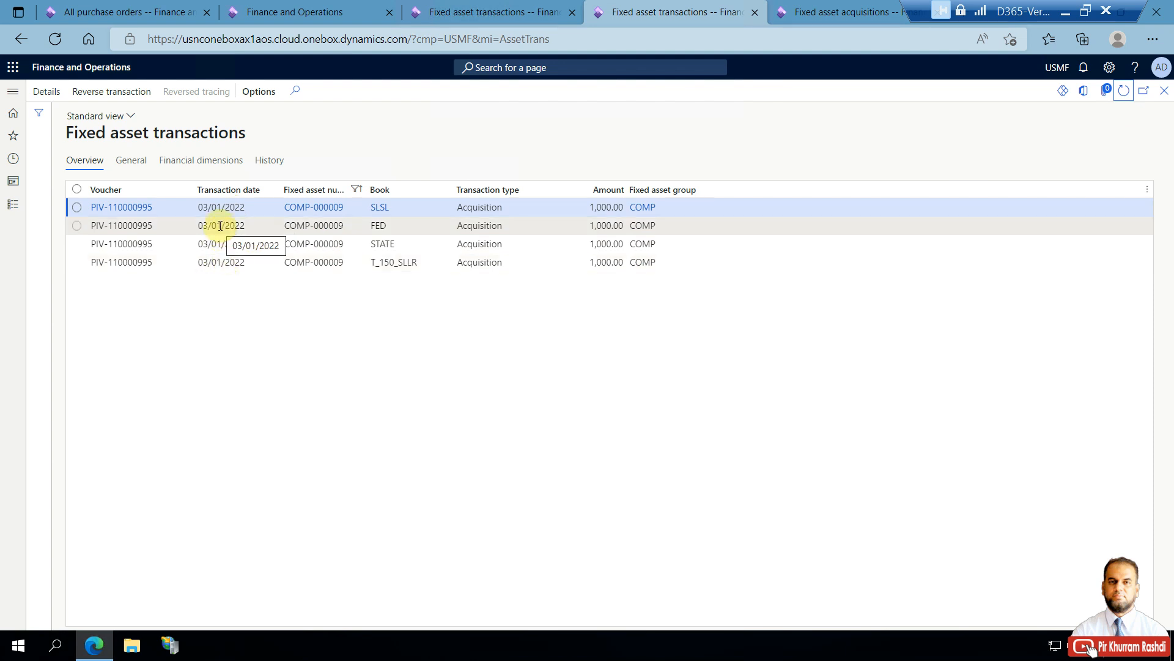
Rerun the Fixed asset acquisitions report with Screen as its destination
click(828, 7)
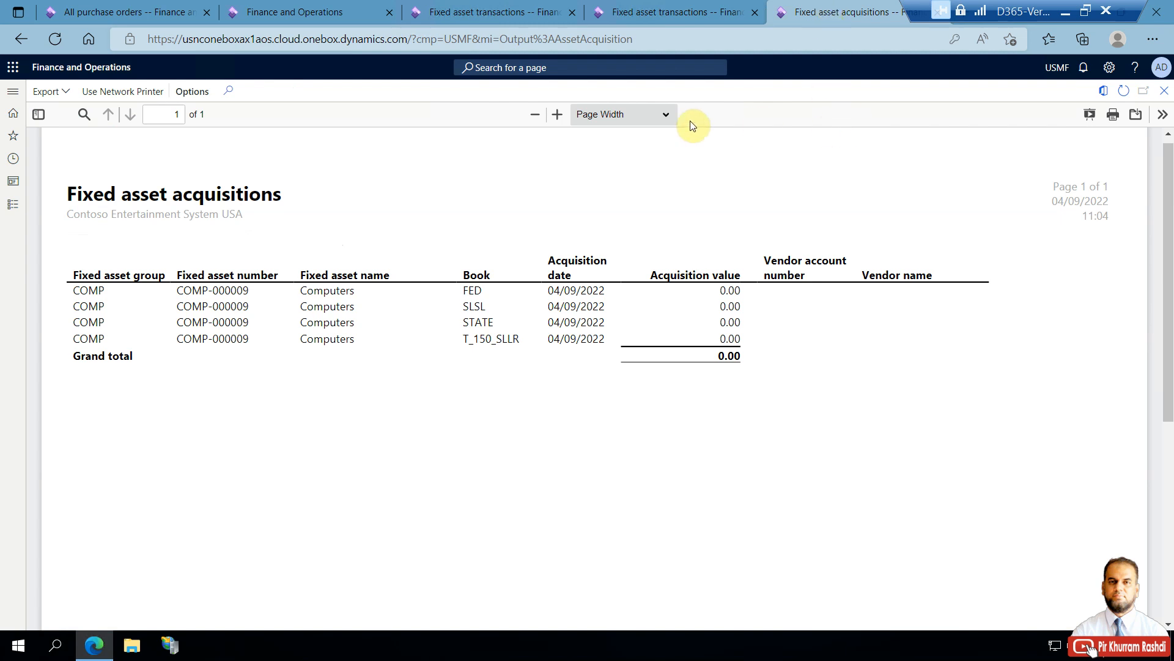
click(59, 38)
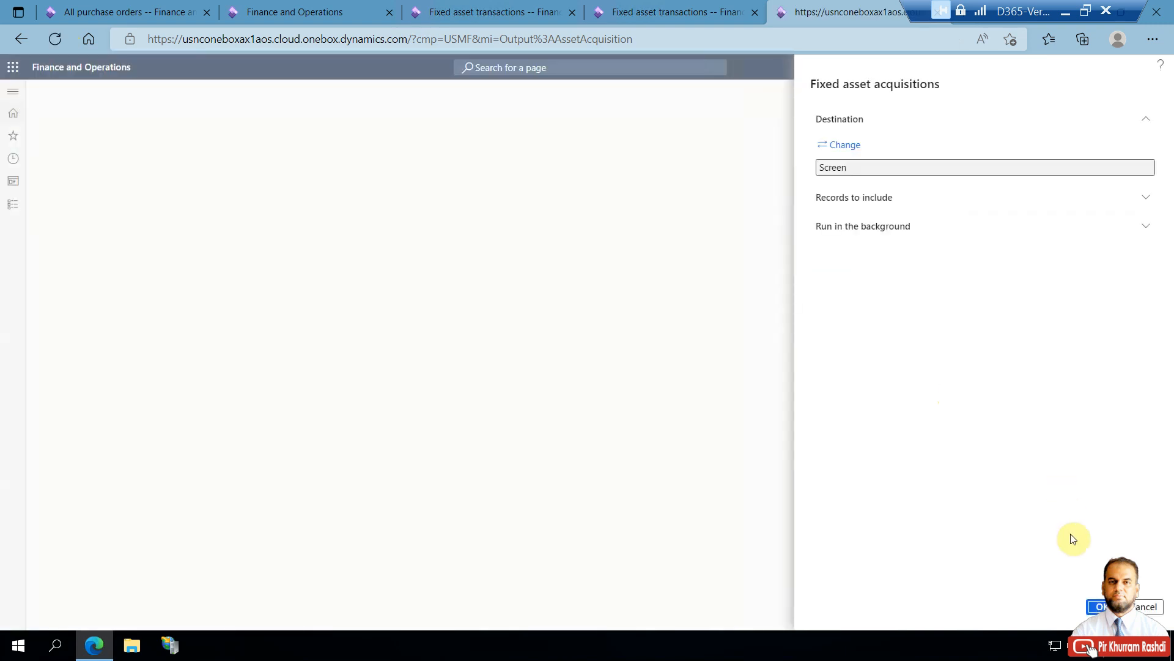
click(1099, 606)
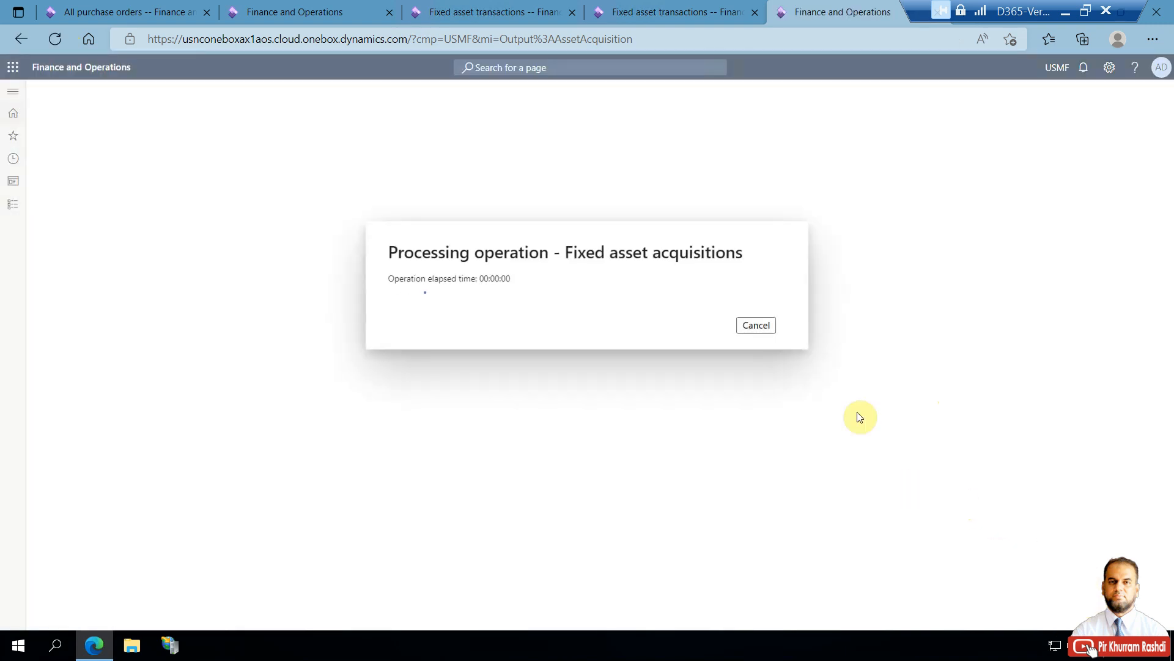
Rerun the Fixed asset transactions report with Screen as its destination
click(506, 6)
click(58, 38)
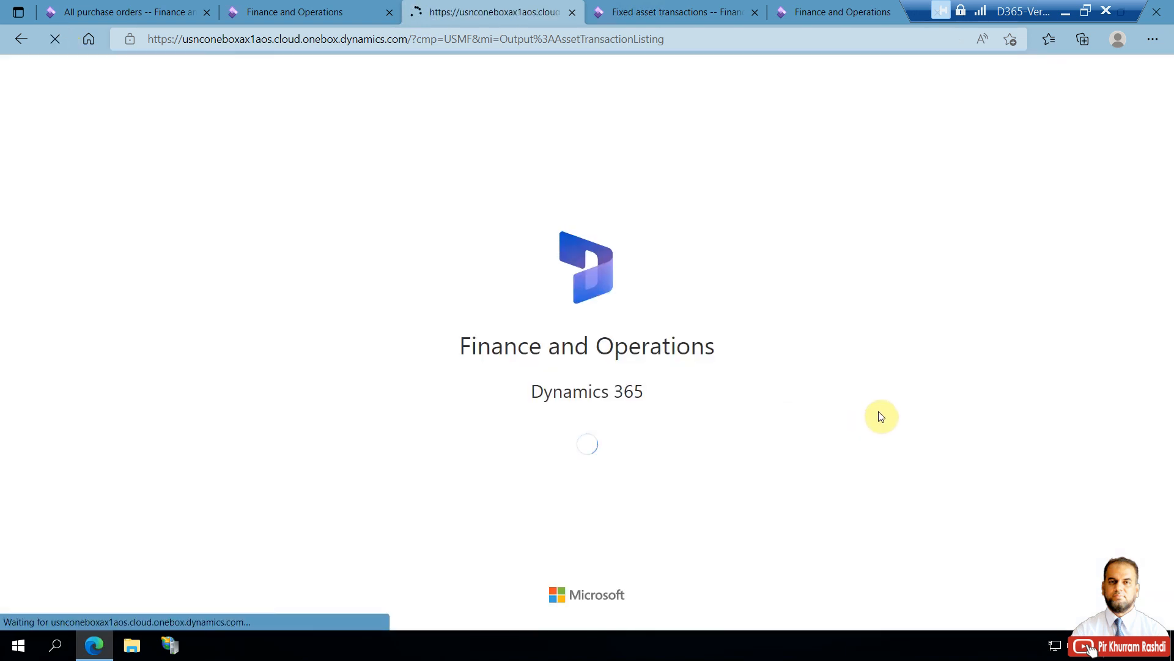
click(1095, 605)
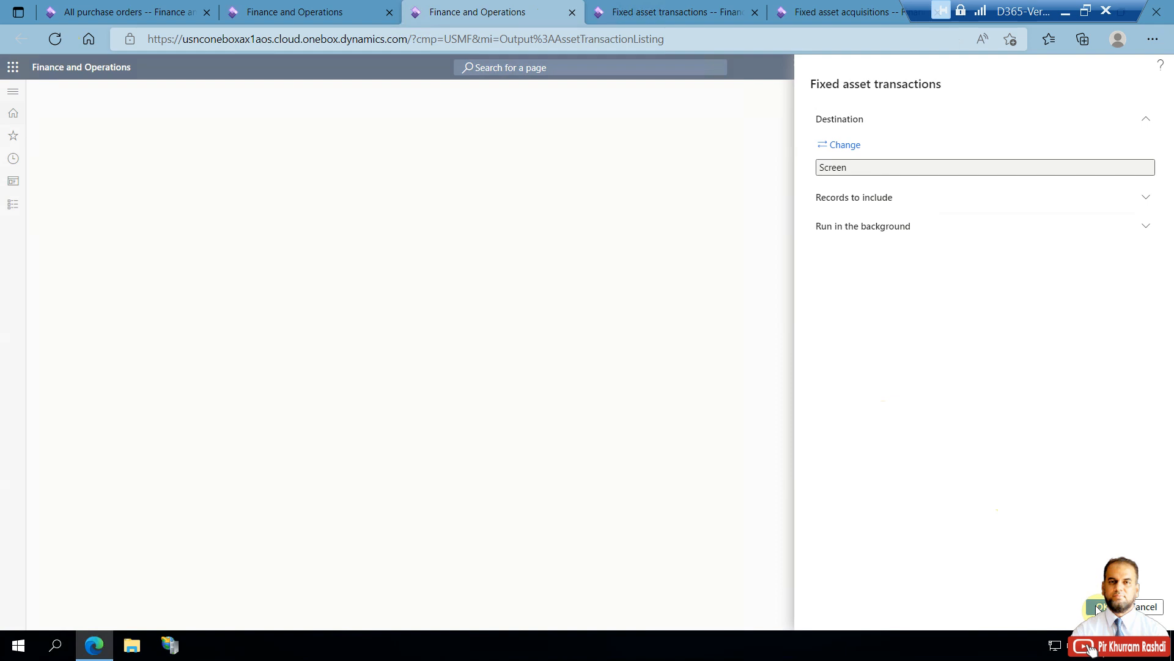
Rerun the Fixed asset balances report in accounting currency, fit it to page width and review each book's acquisition amount and status
click(292, 12)
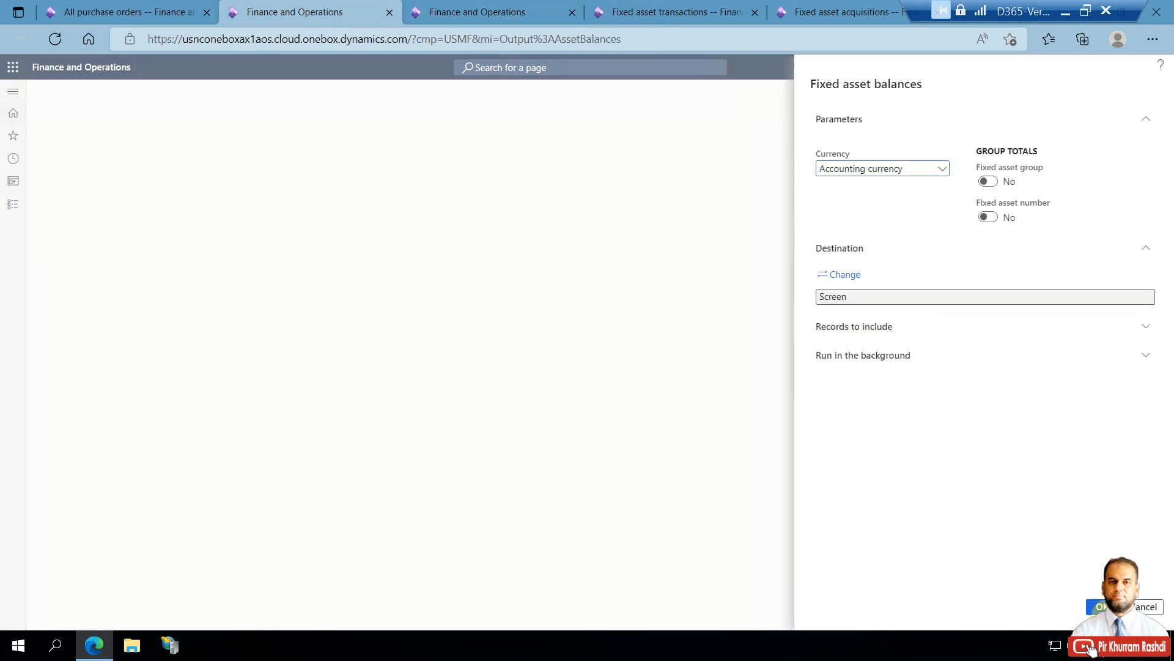
click(1098, 606)
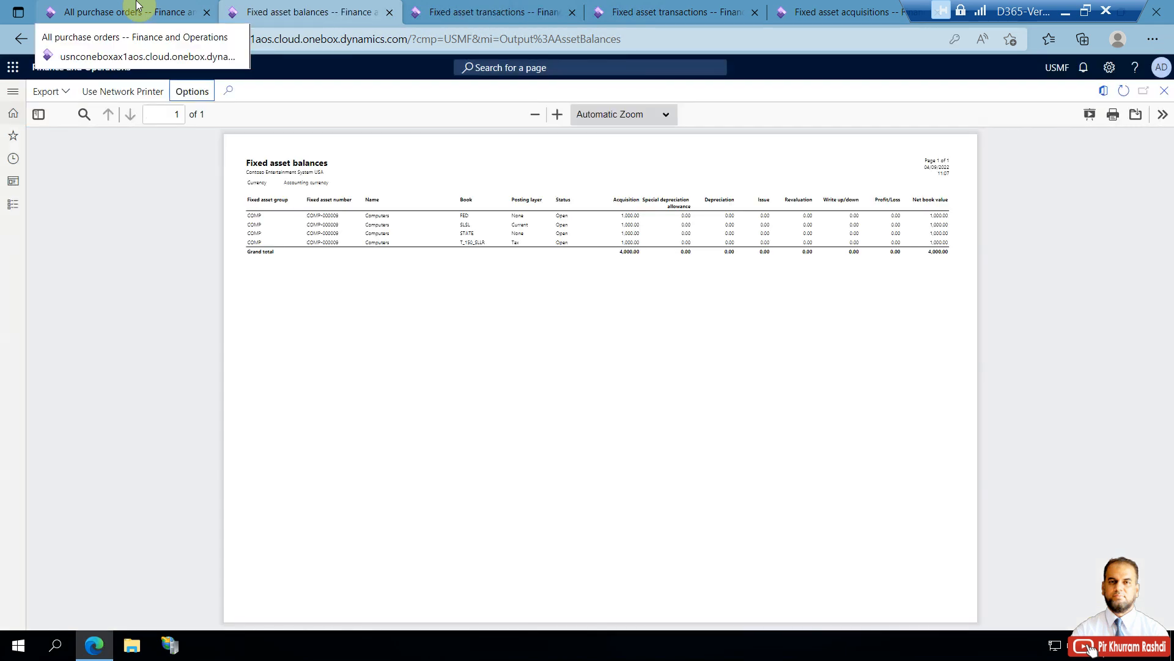
click(628, 114)
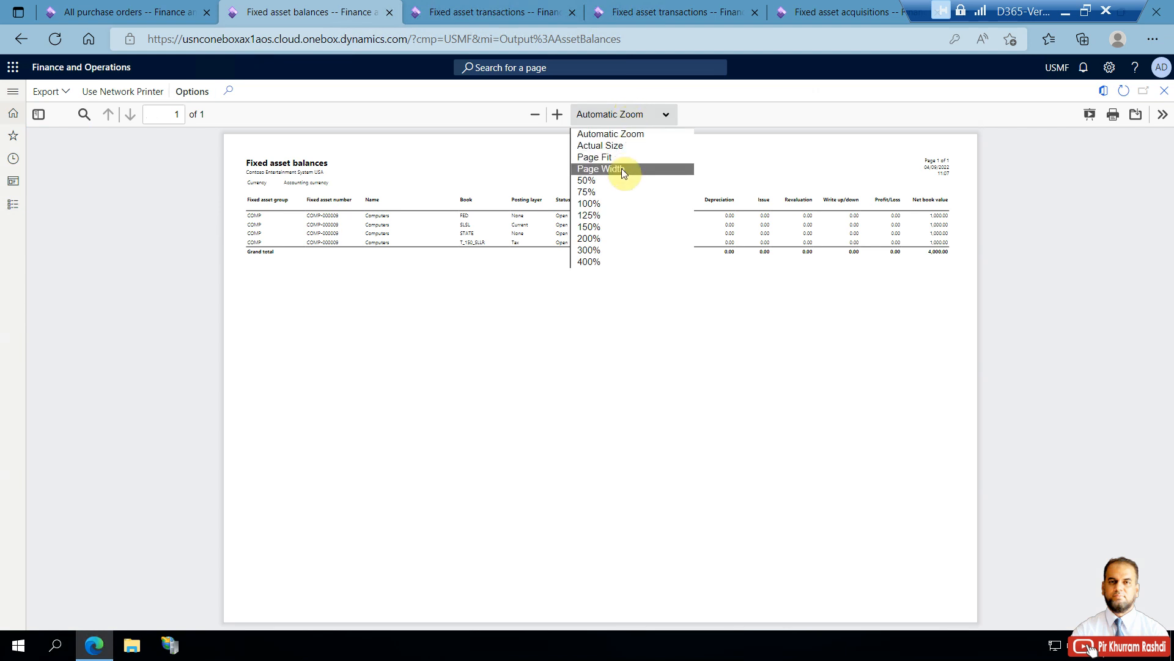
click(623, 167)
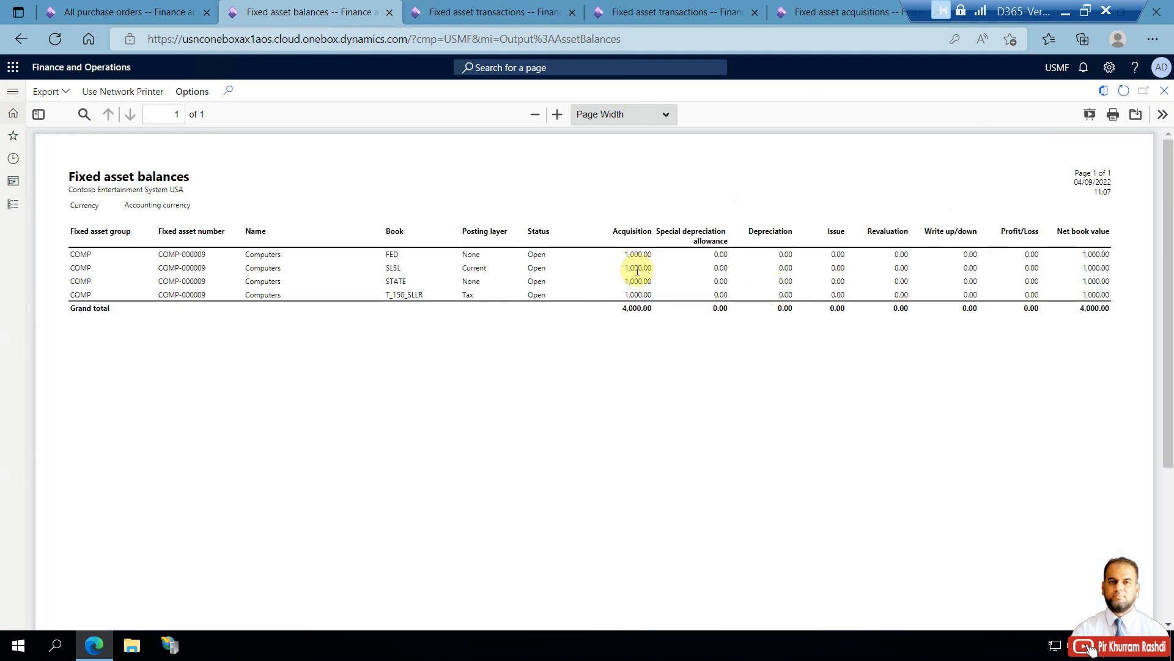
drag(538, 256, 535, 332)
click(534, 333)
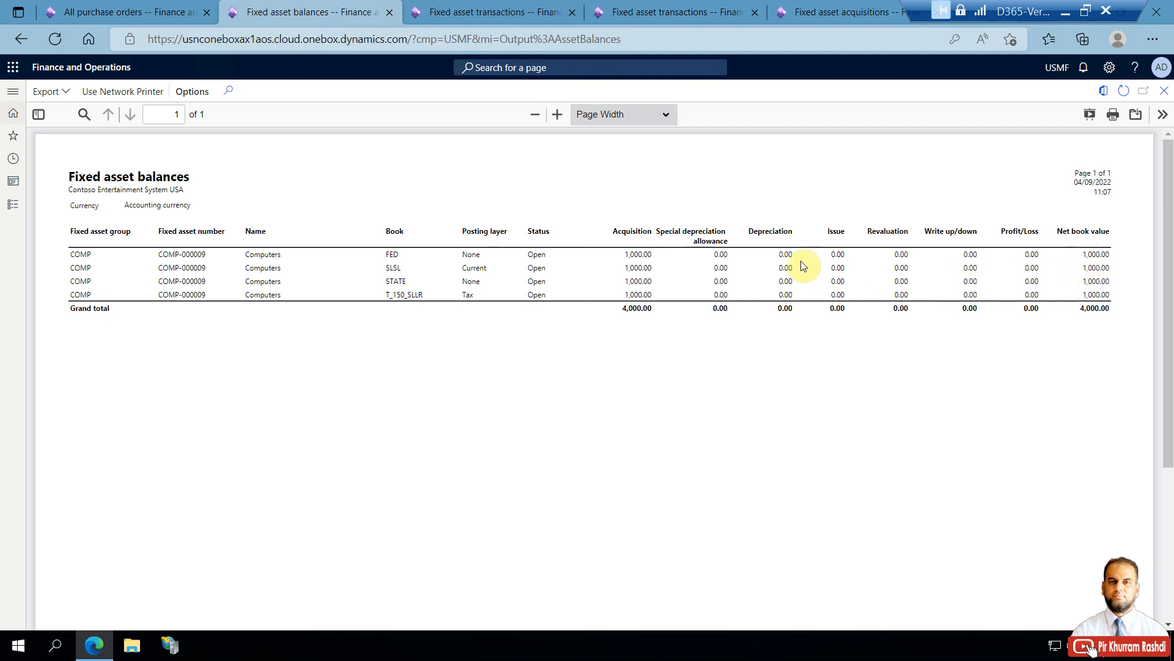
Review the rerun Fixed asset transactions report at page width and compare it with the Fixed asset transactions inquiry
click(473, 6)
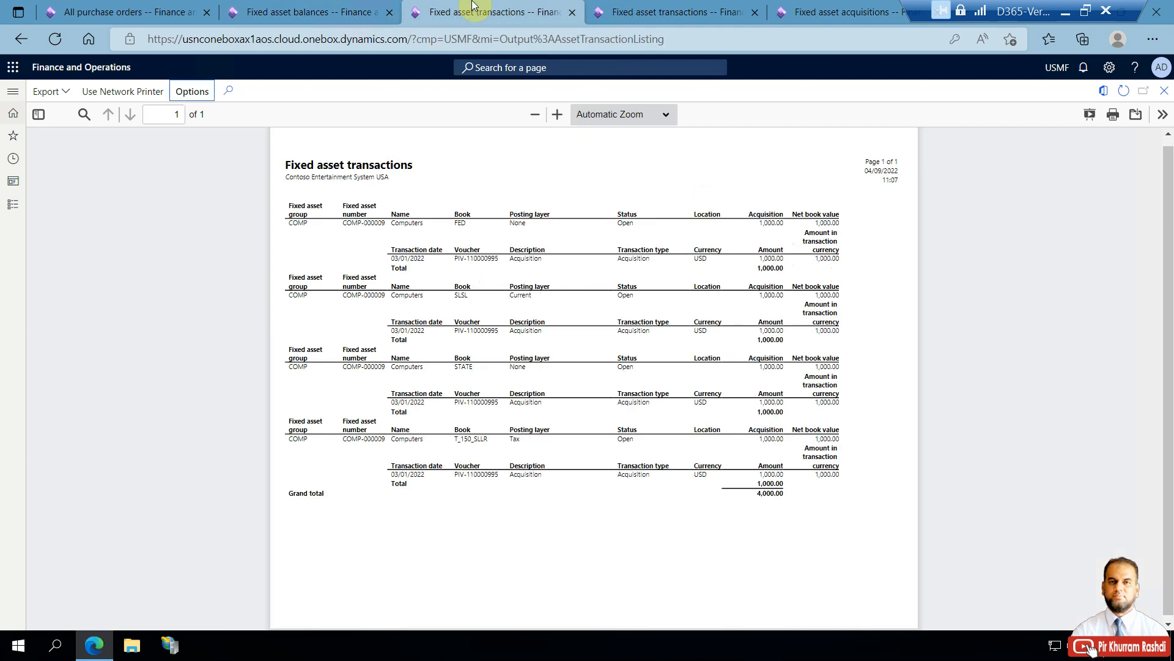
click(621, 114)
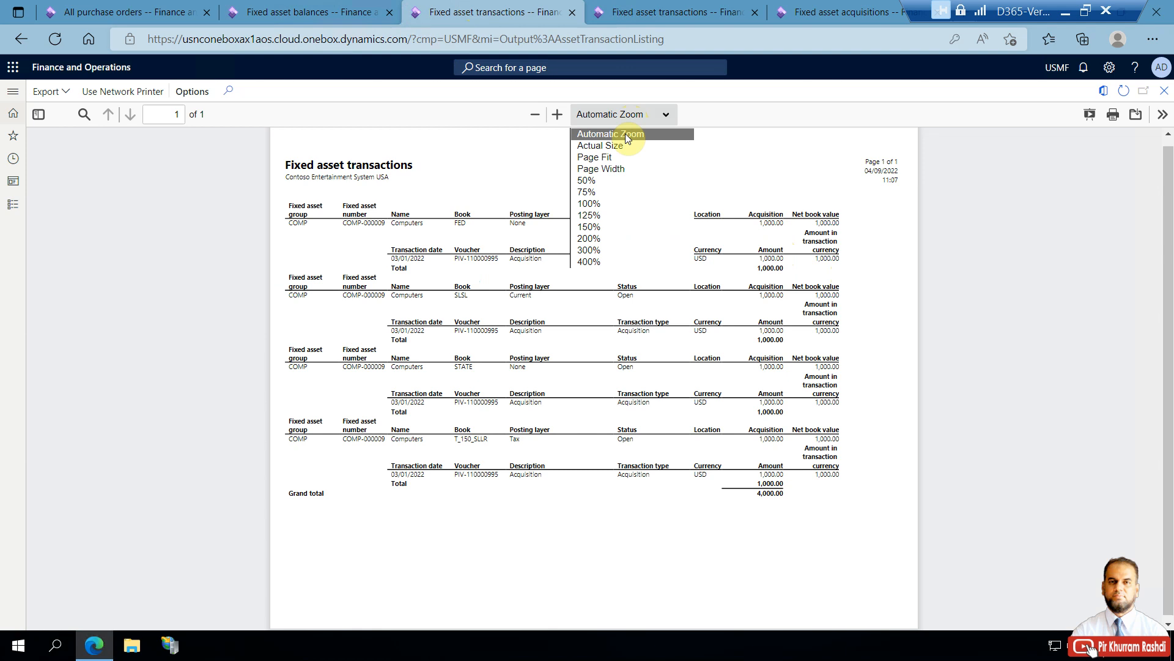
click(618, 169)
drag(1169, 208, 1170, 137)
click(667, 11)
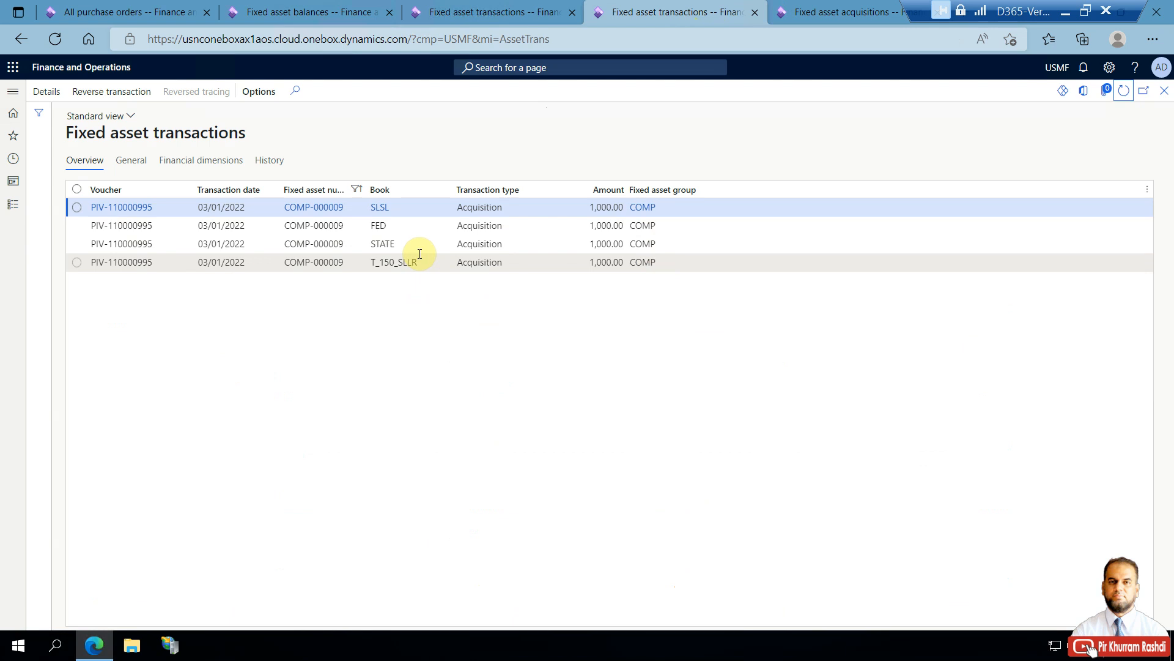
View the rerun Fixed asset acquisitions report at page width and check its acquisition dates, values and vendor
click(829, 10)
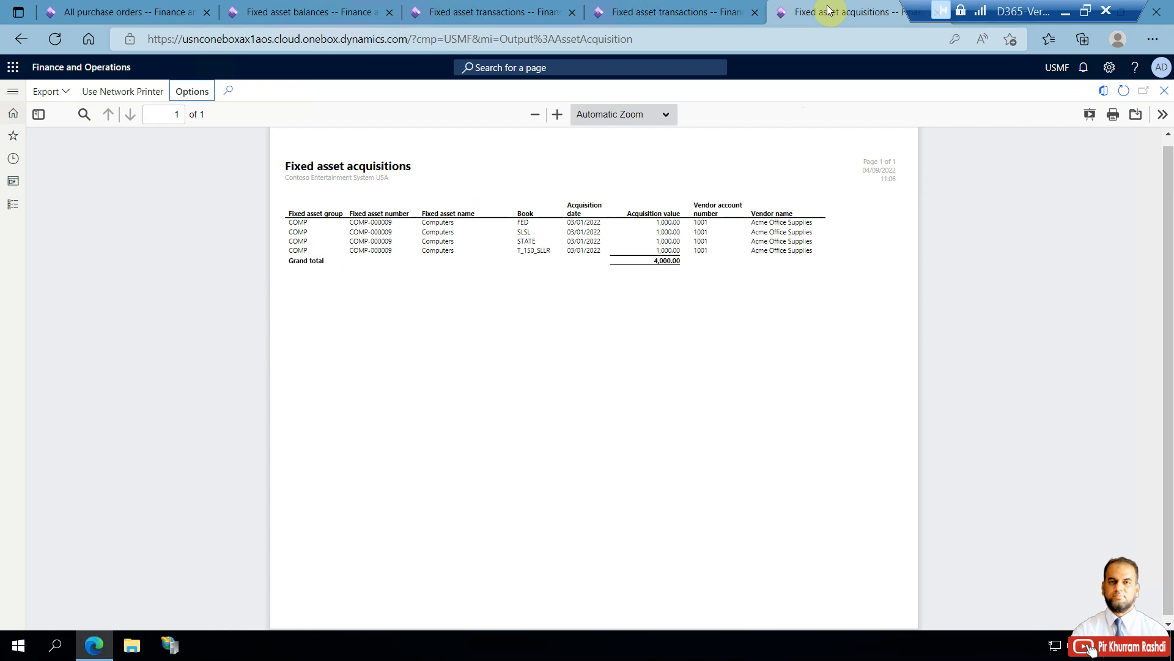
click(642, 115)
click(616, 168)
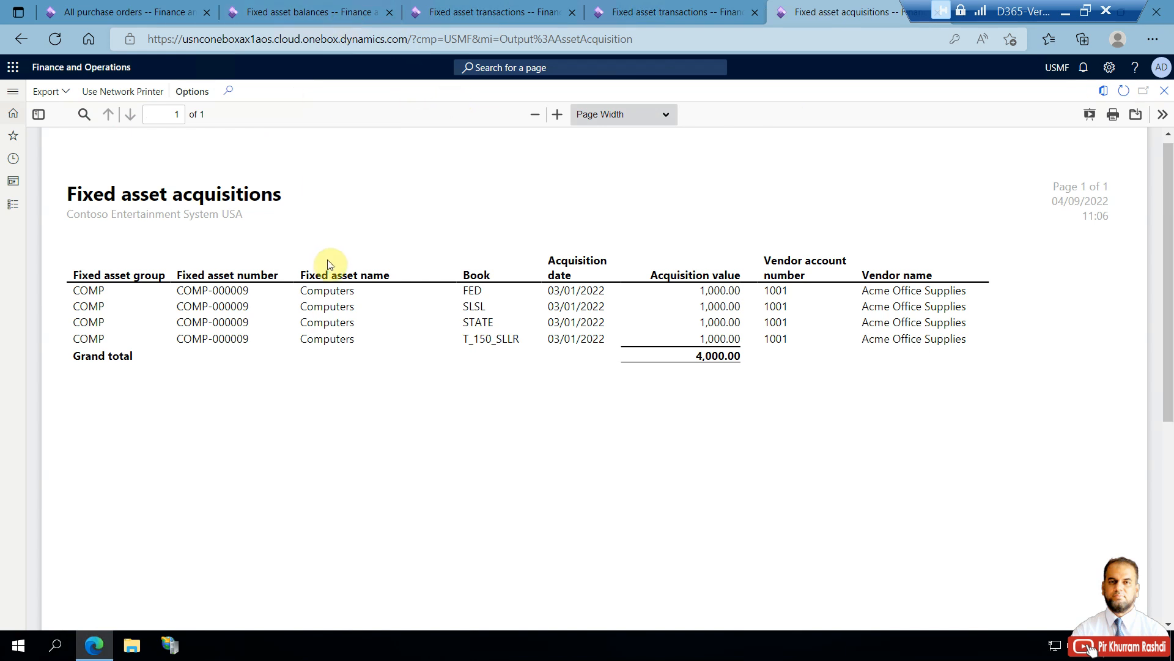
Copy the fixed asset number COMP-000009 from the first row of the Fixed asset acquisitions report
drag(178, 288, 250, 291)
right_click(237, 291)
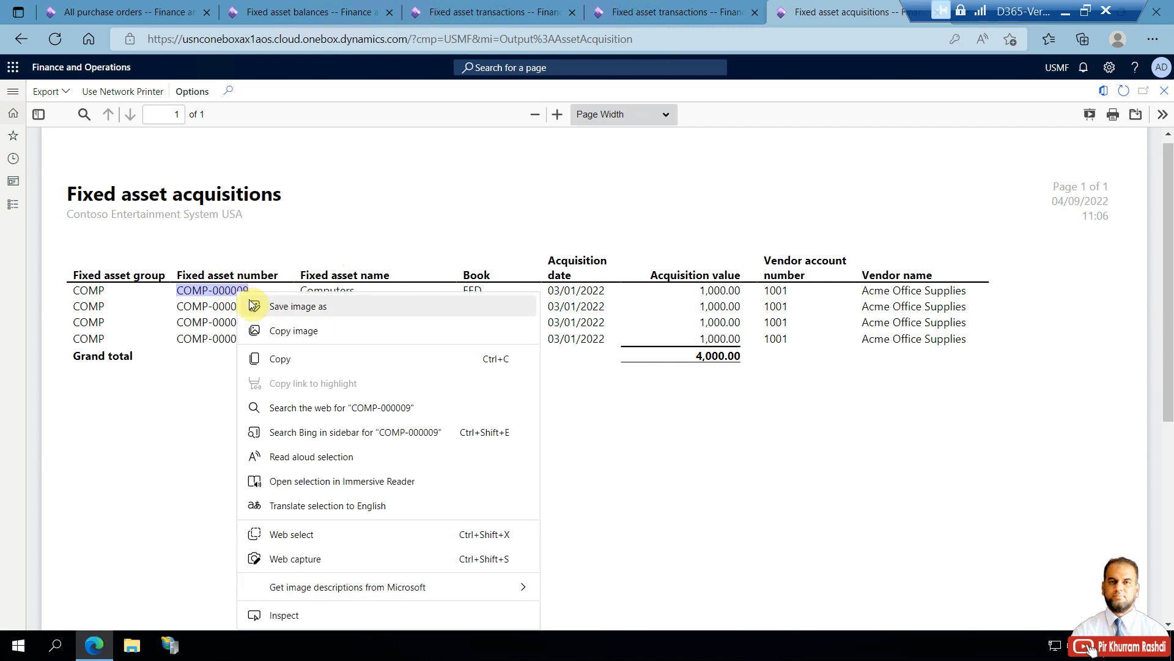
click(271, 361)
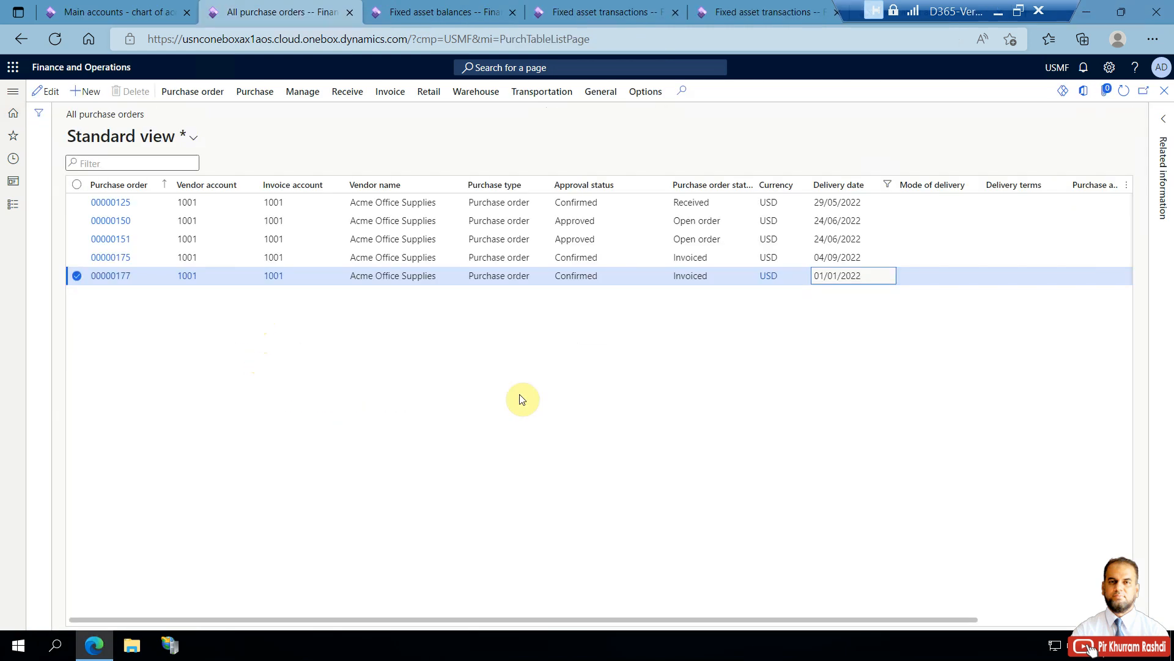
Open the voucher transactions of the posted invoice from the selected purchase order's invoice journal
click(389, 93)
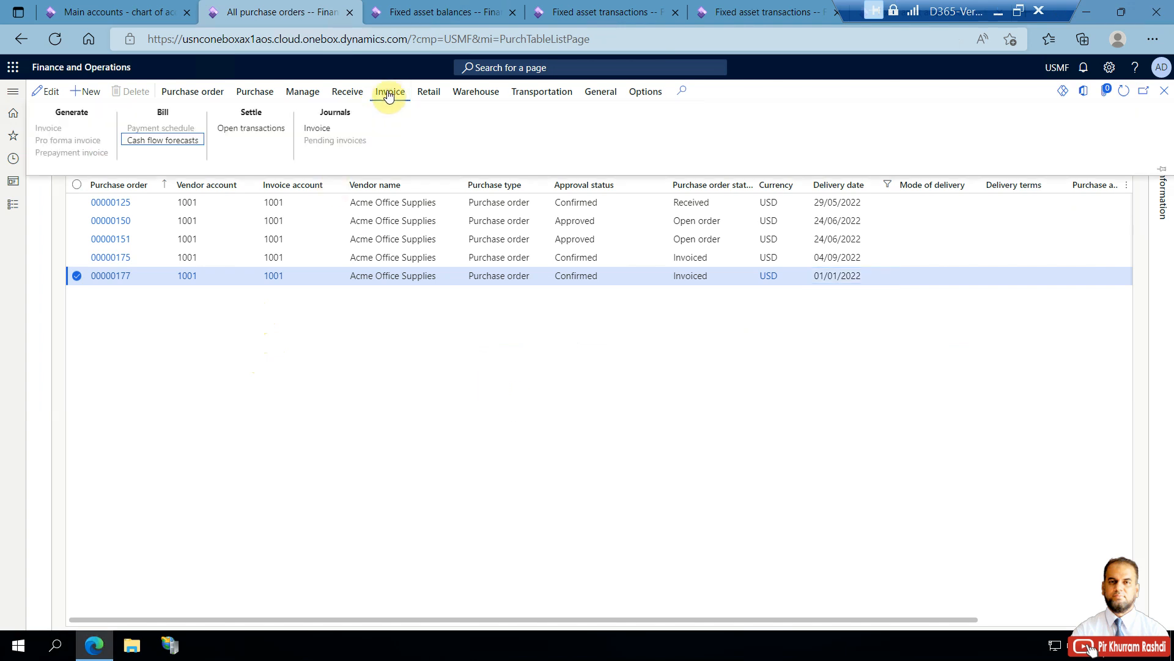
click(313, 128)
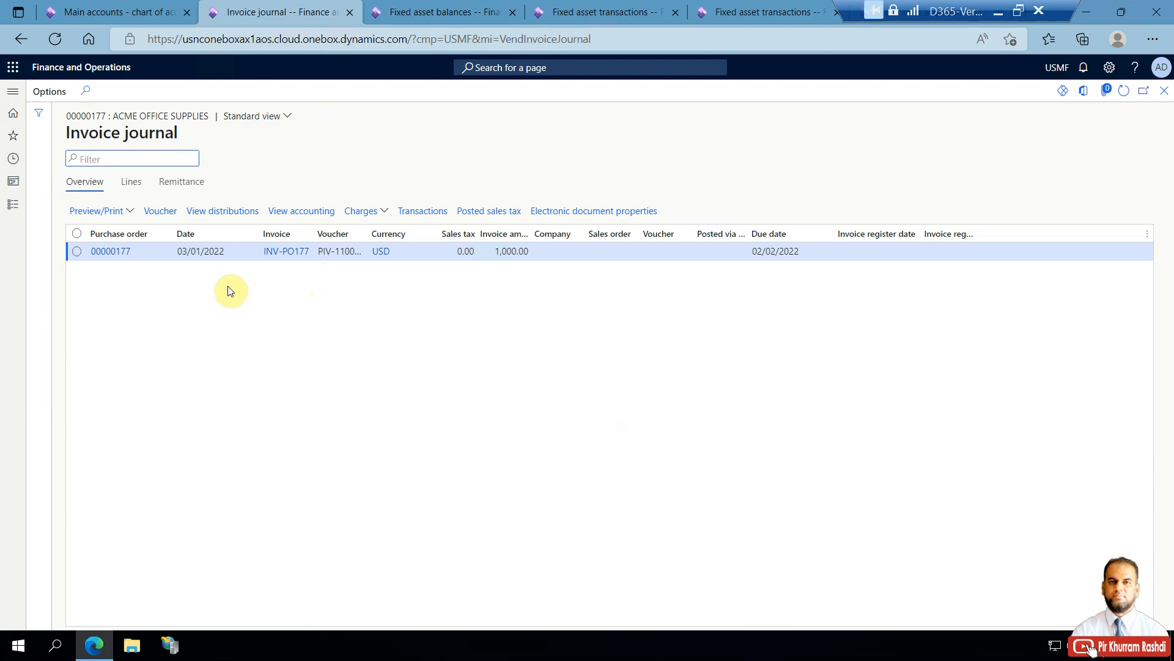
click(168, 218)
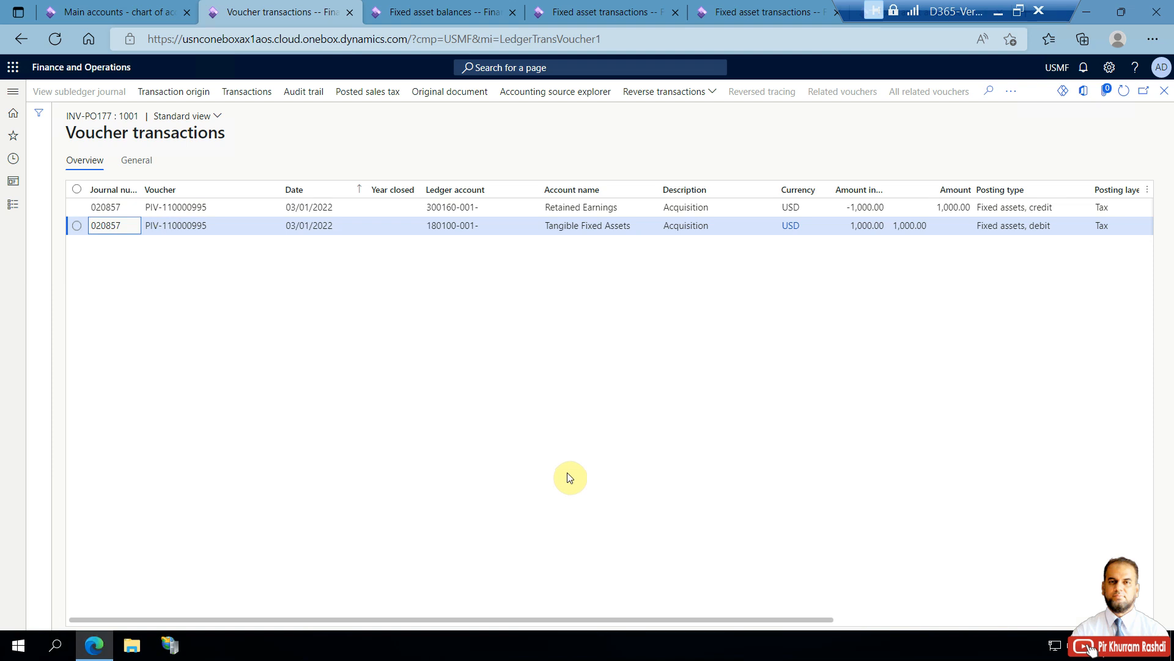
Examine the Retained Earnings and Tangible Fixed Assets voucher lines, including the ledger account segments of the debit line
click(600, 208)
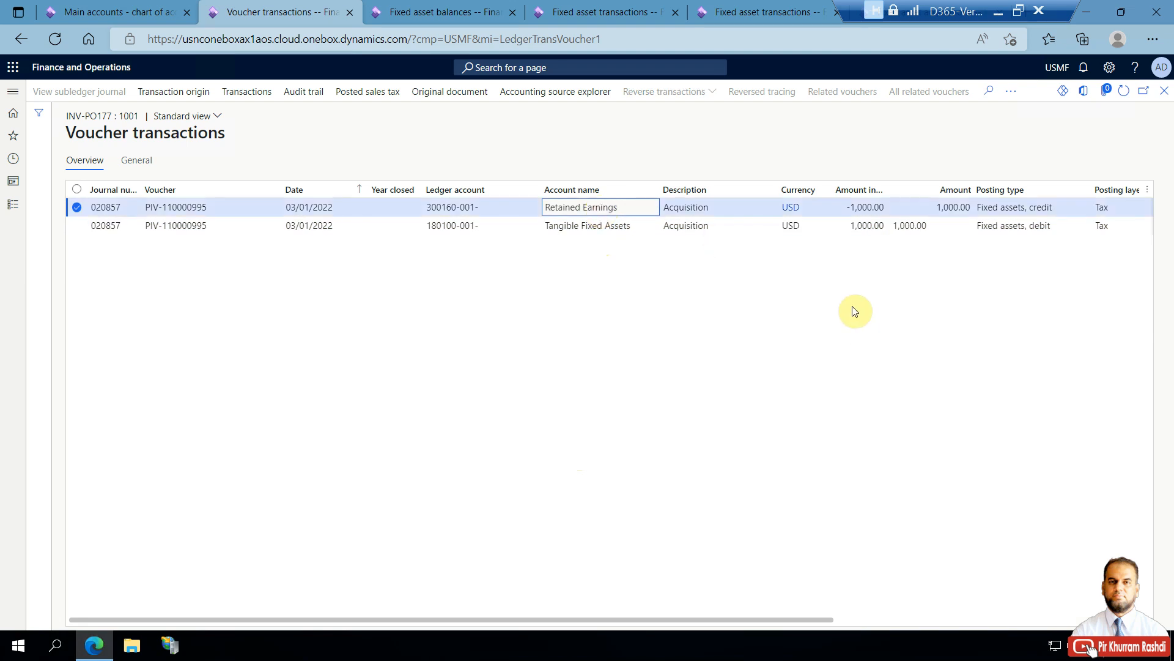
click(909, 226)
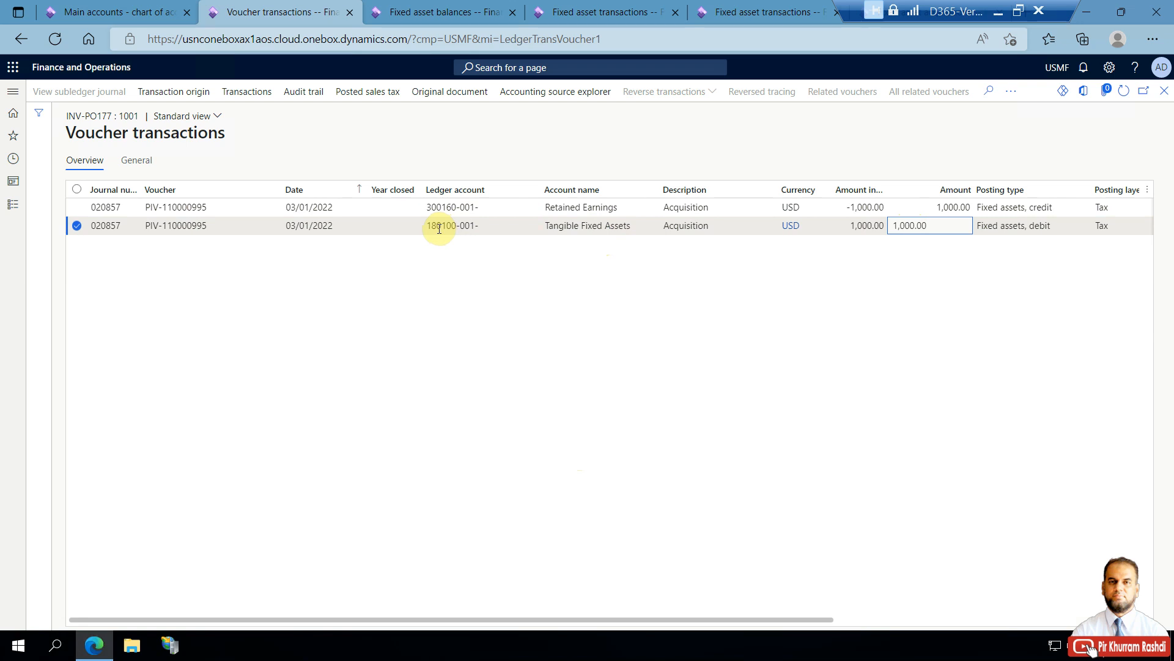
mouse_move(439, 228)
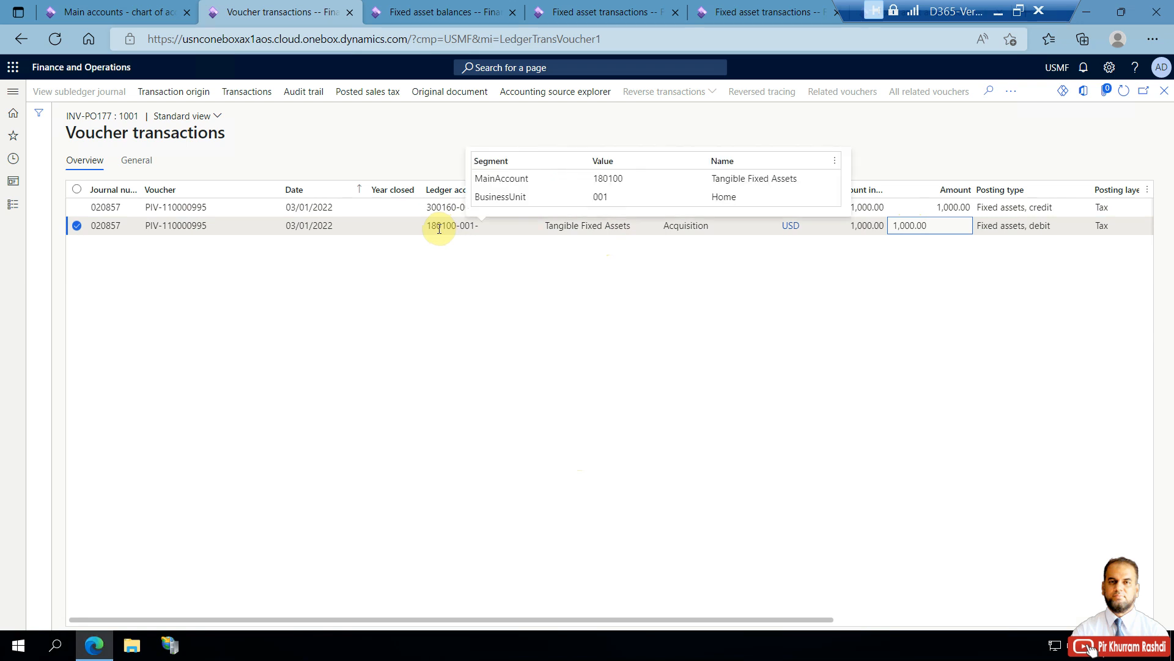